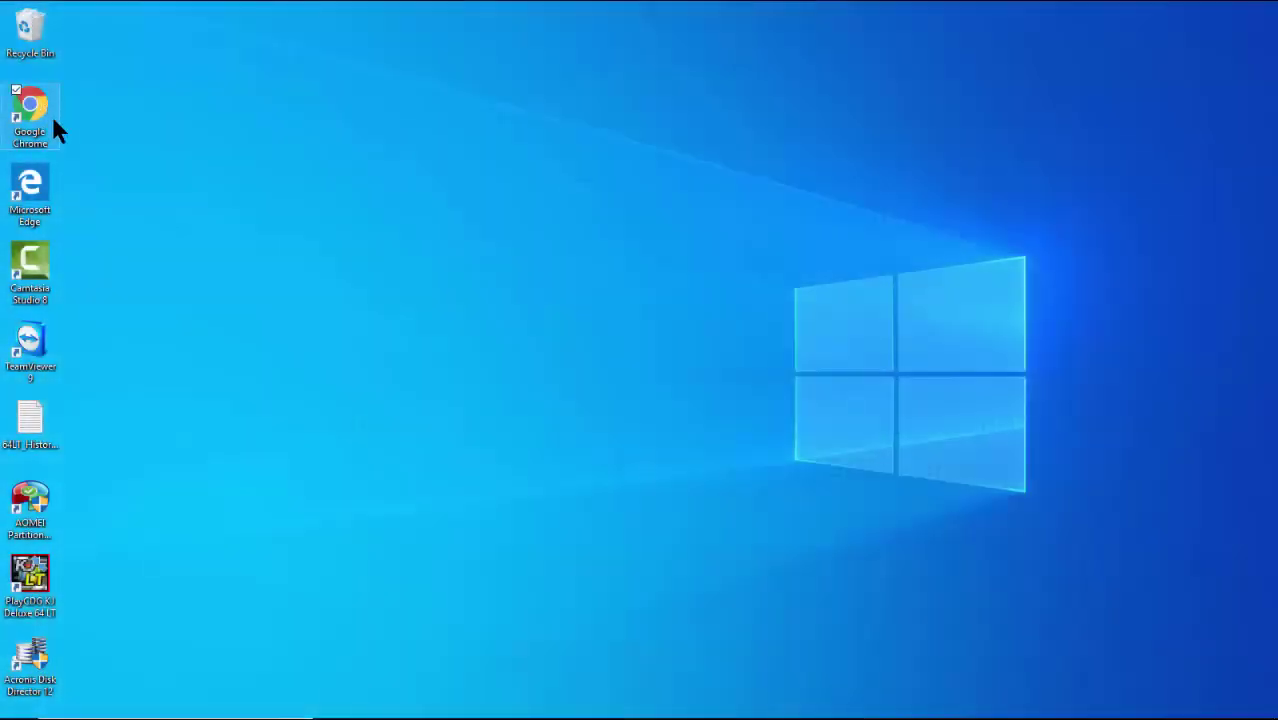
Launch Google Chrome from its desktop shortcut
{"action": "double_click", "coordinate": [54, 120]}
Download MCGManager_v2009.zip from cavsusa.com/mcgmanager and open it to find setup.exe
{"action": "type", "text": "cavsusa.com/mcgmanage"}
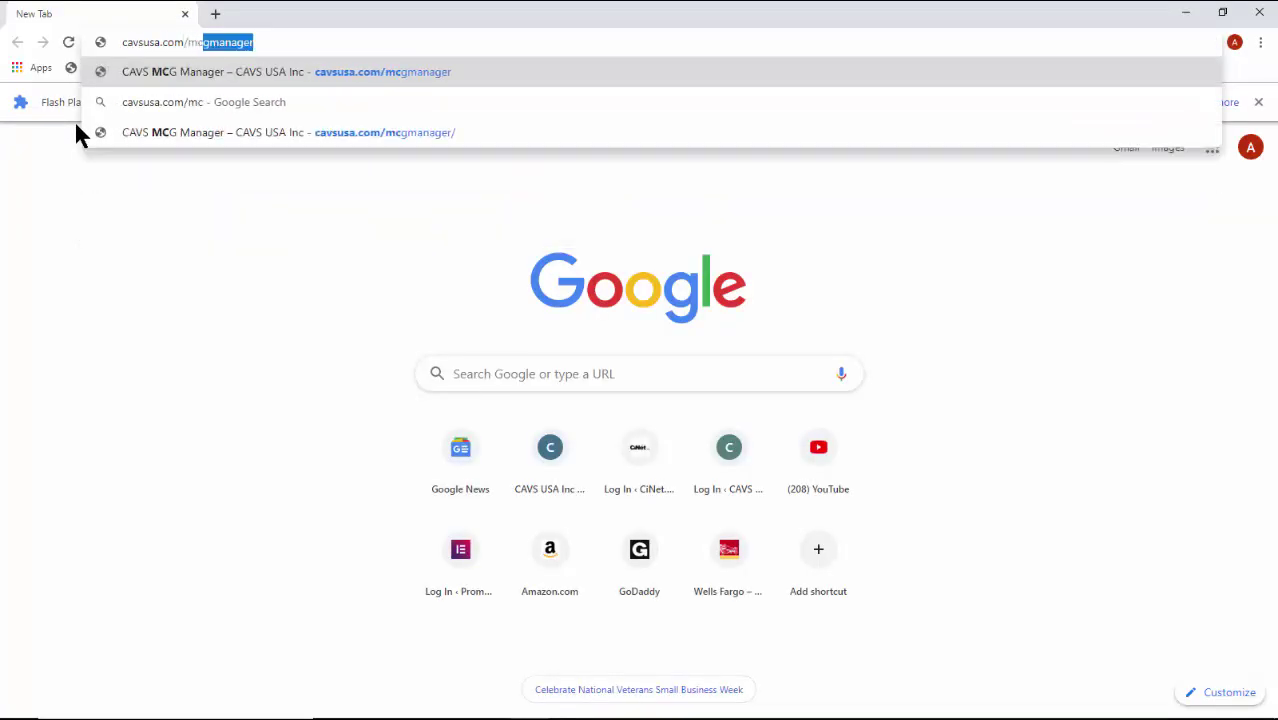
{"action": "key", "text": "Return"}
{"action": "scroll", "coordinate": [756, 357], "scroll_direction": "down", "scroll_amount": 2}
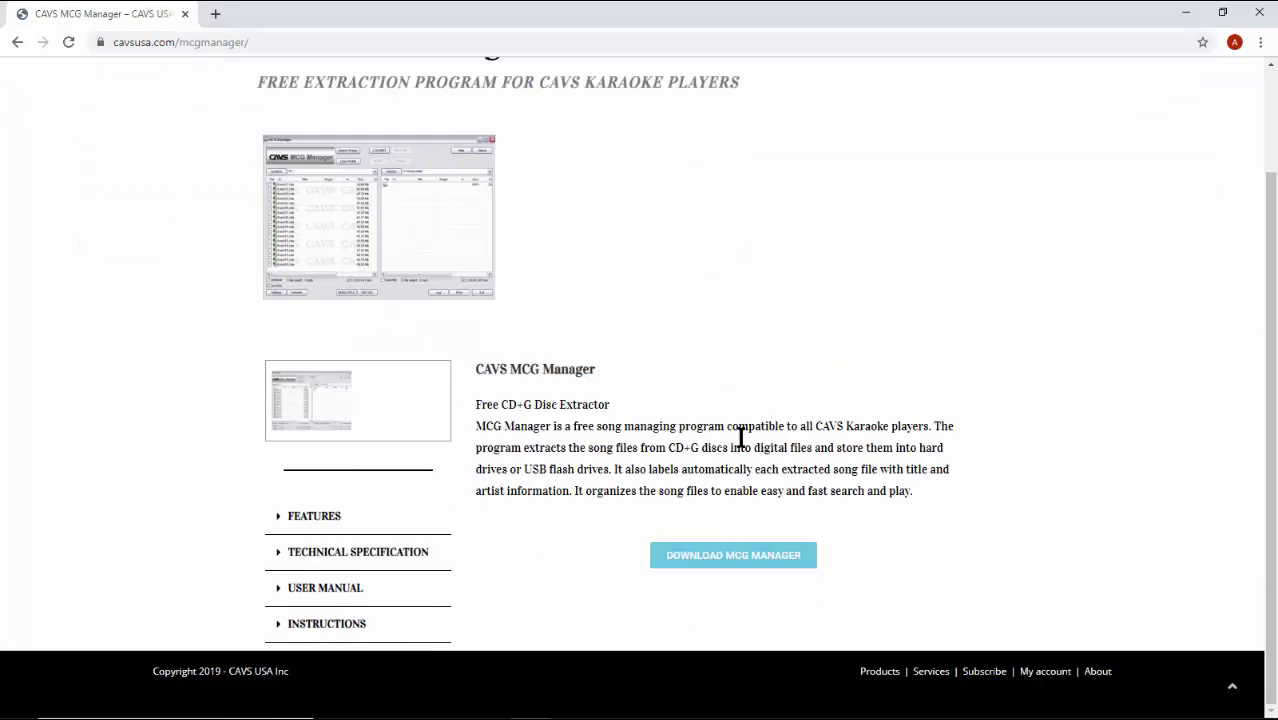
{"action": "left_click", "coordinate": [728, 555]}
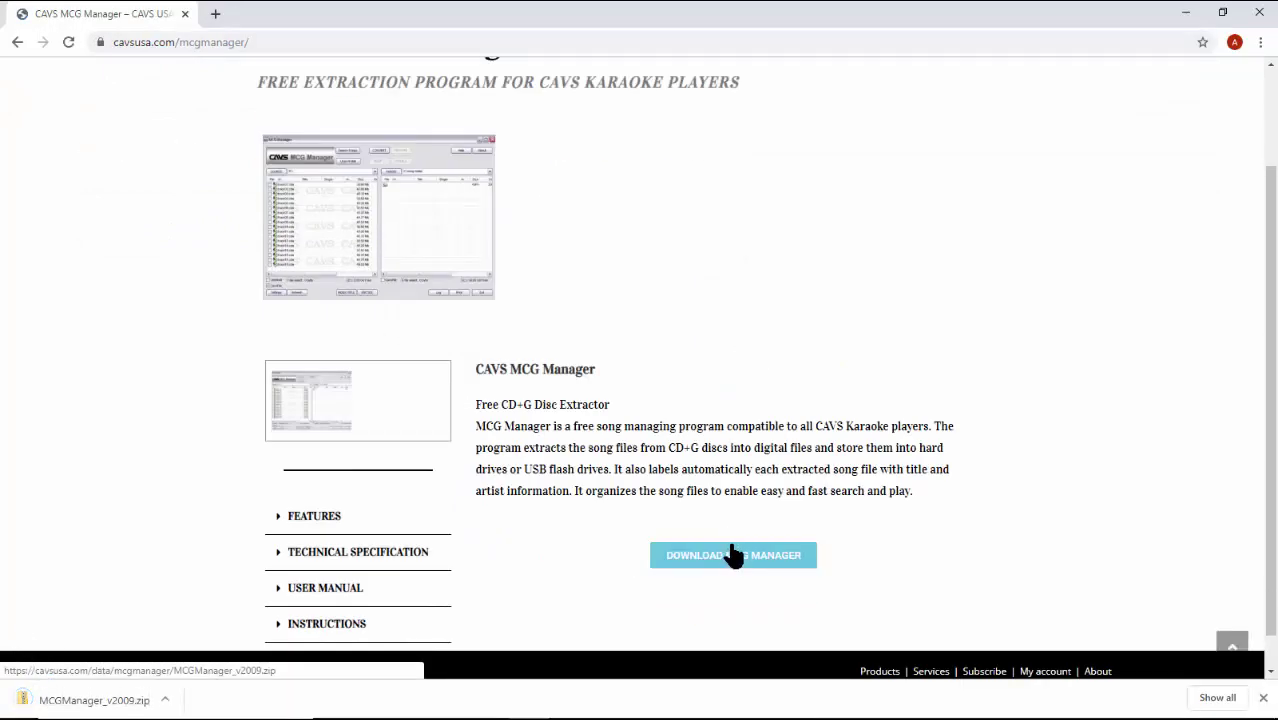
{"action": "left_click", "coordinate": [120, 700]}
{"action": "left_click", "coordinate": [538, 170]}
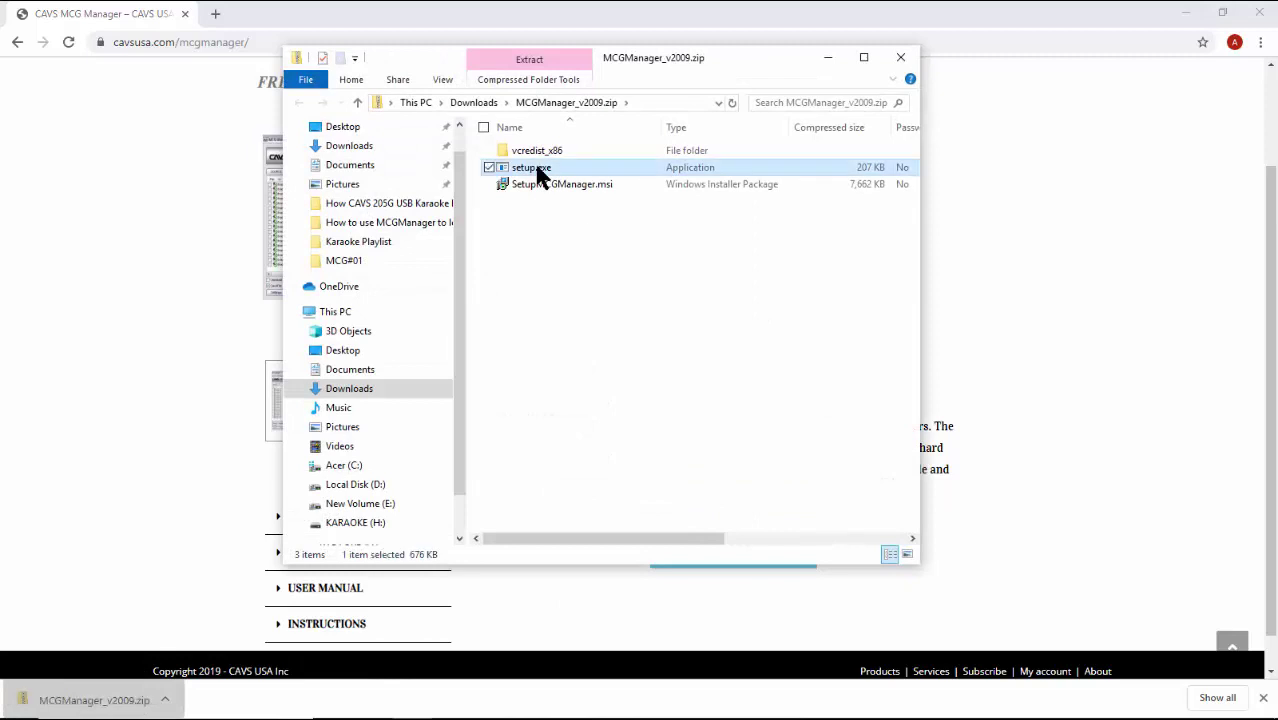
Run setup.exe and complete the MCGManager installation wizard, accepting the licence
{"action": "double_click", "coordinate": [538, 170]}
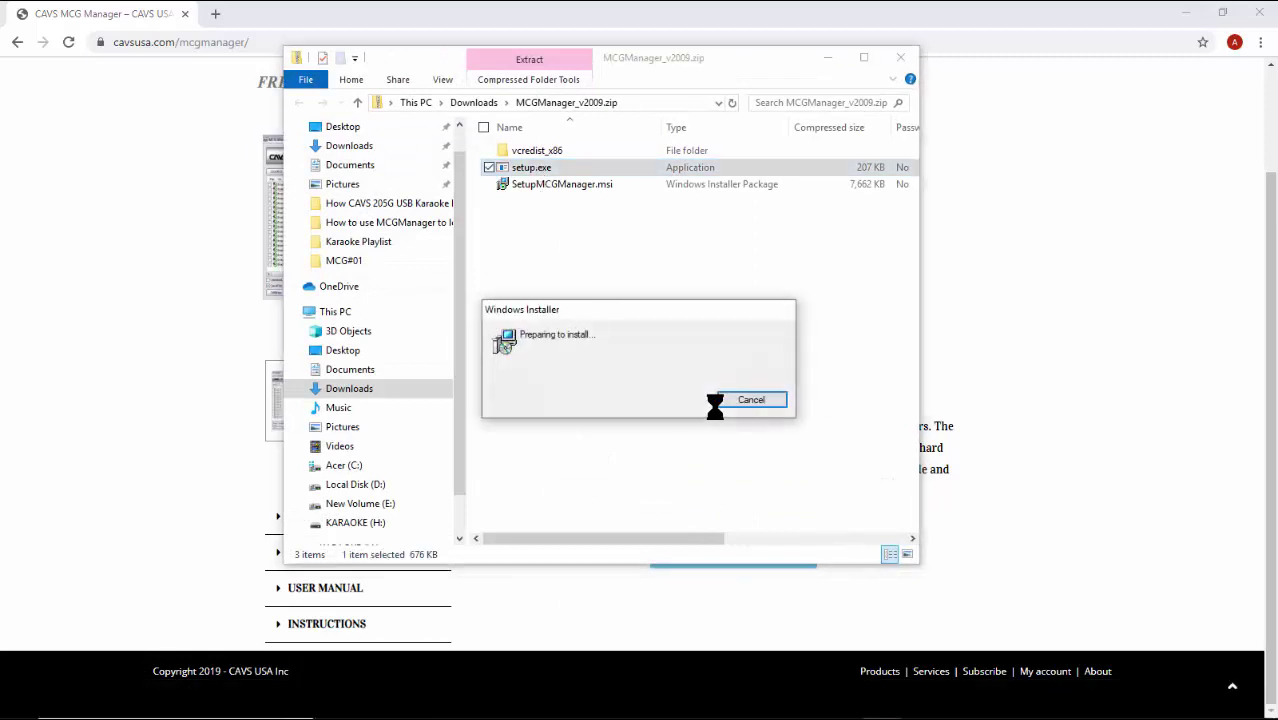
{"action": "left_click", "coordinate": [786, 503]}
{"action": "key", "text": "alt+a"}
{"action": "left_click", "coordinate": [795, 503]}
{"action": "left_click", "coordinate": [795, 503]}
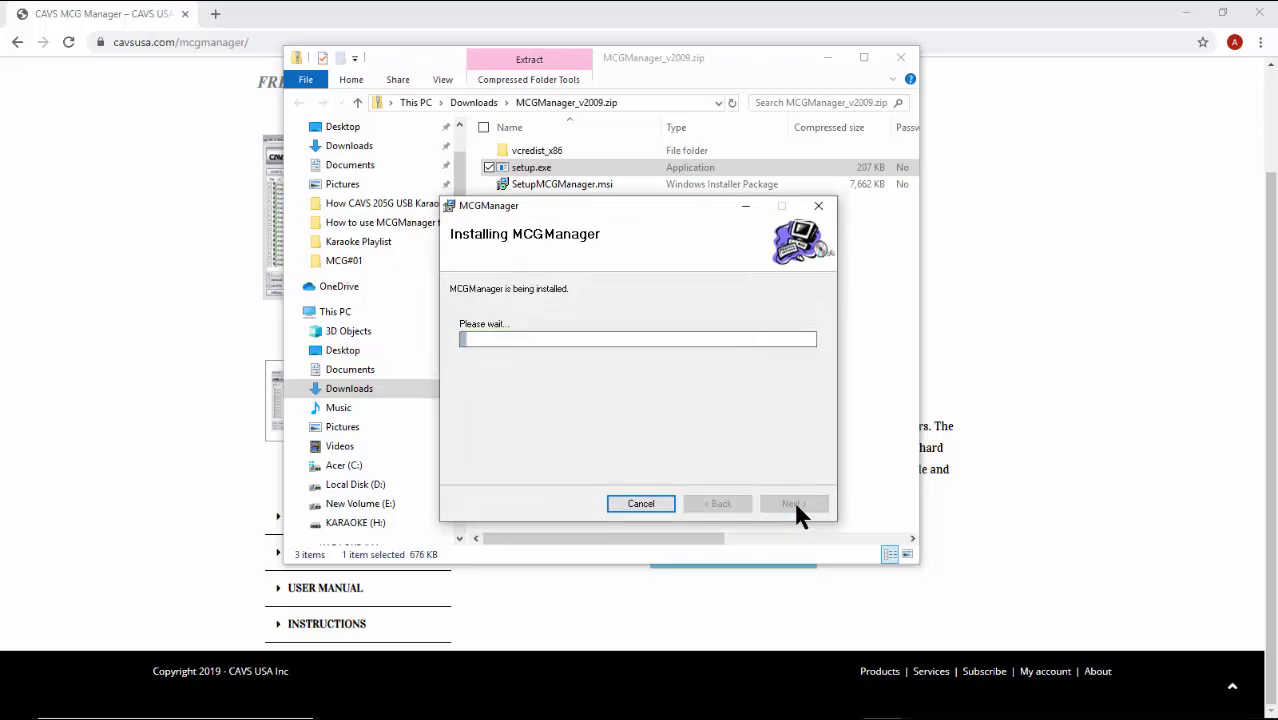
{"action": "left_click", "coordinate": [791, 503]}
Close Explorer and Chrome, then start MCG Manager and accept its update to v20015
{"action": "left_click", "coordinate": [900, 57]}
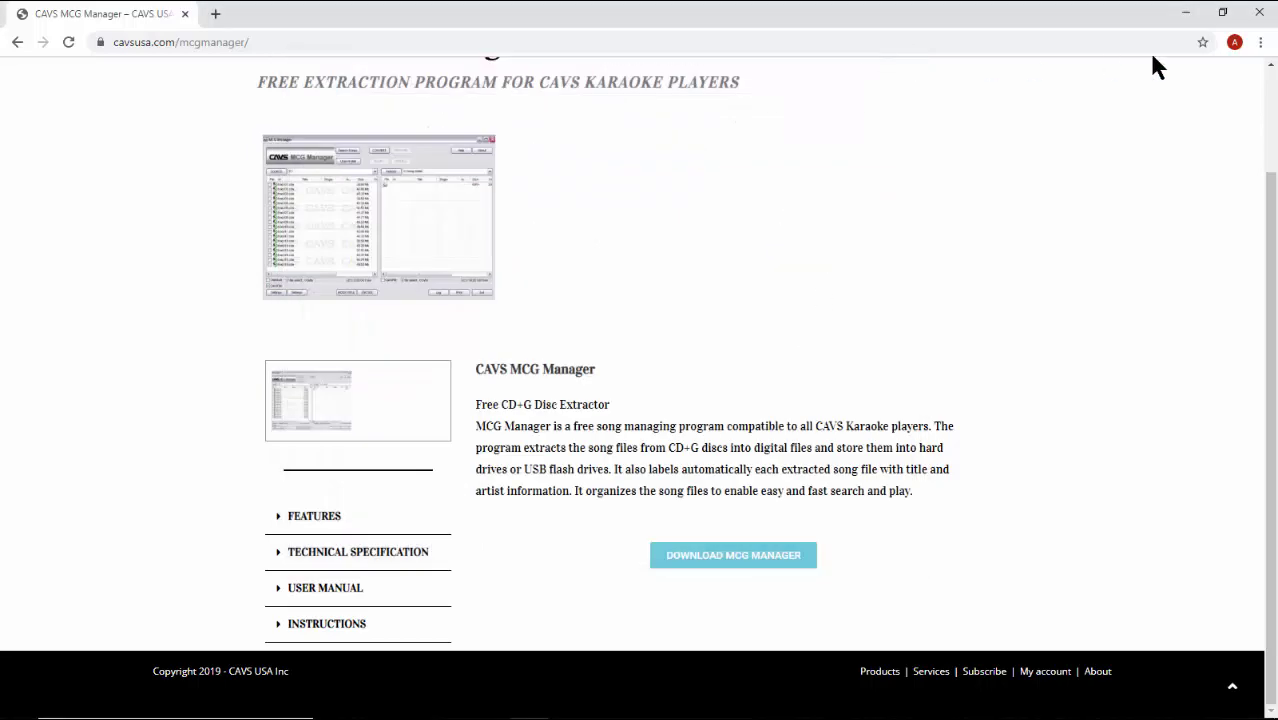
{"action": "left_click", "coordinate": [1259, 13]}
{"action": "double_click", "coordinate": [112, 38]}
{"action": "left_click", "coordinate": [678, 423]}
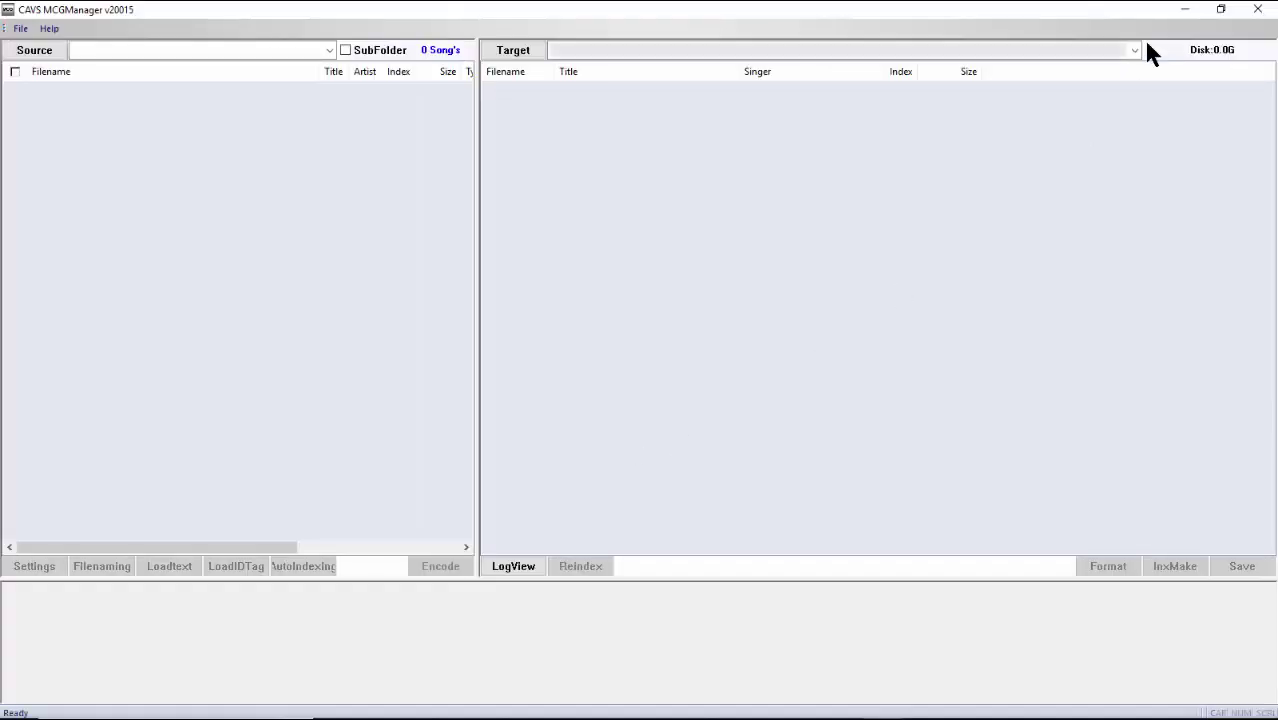
Minimise CAVS MCG Manager to reveal the desktop with its MCGManager shortcut
{"action": "left_click", "coordinate": [1188, 18]}
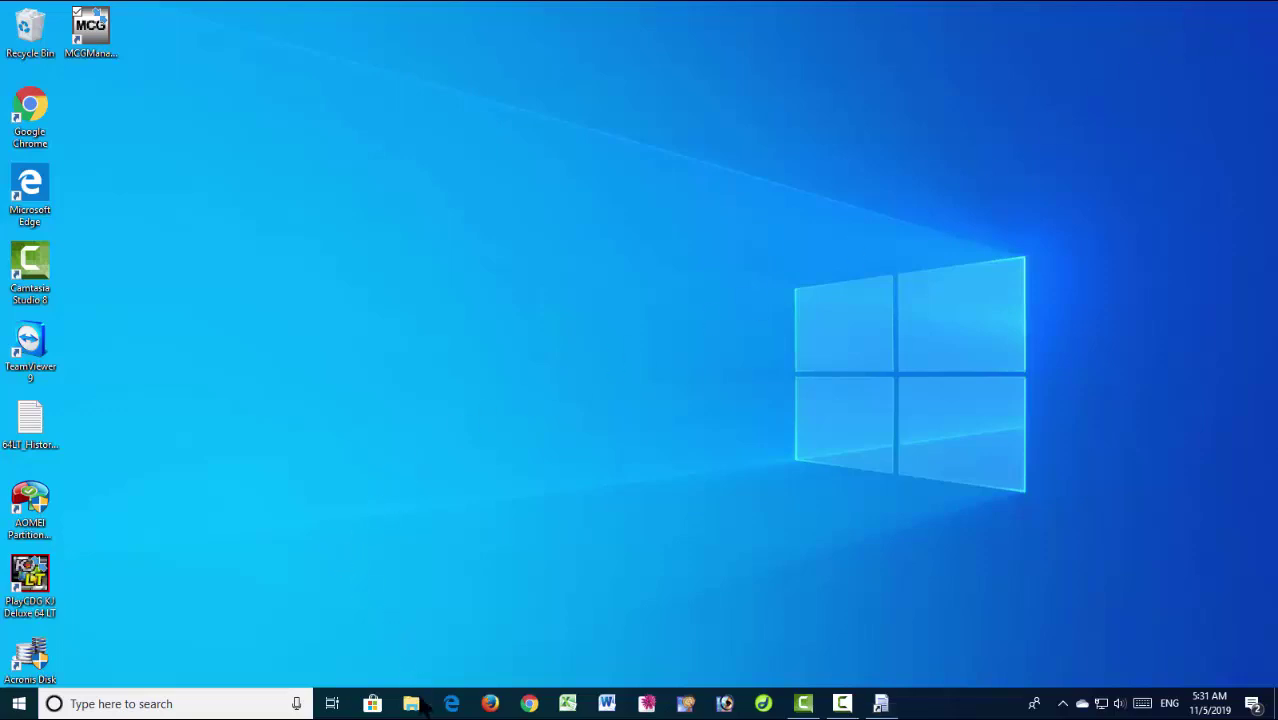
Open the karaoke folder on the KARAOKE (H:) drive in File Explorer
{"action": "key", "text": "super+e"}
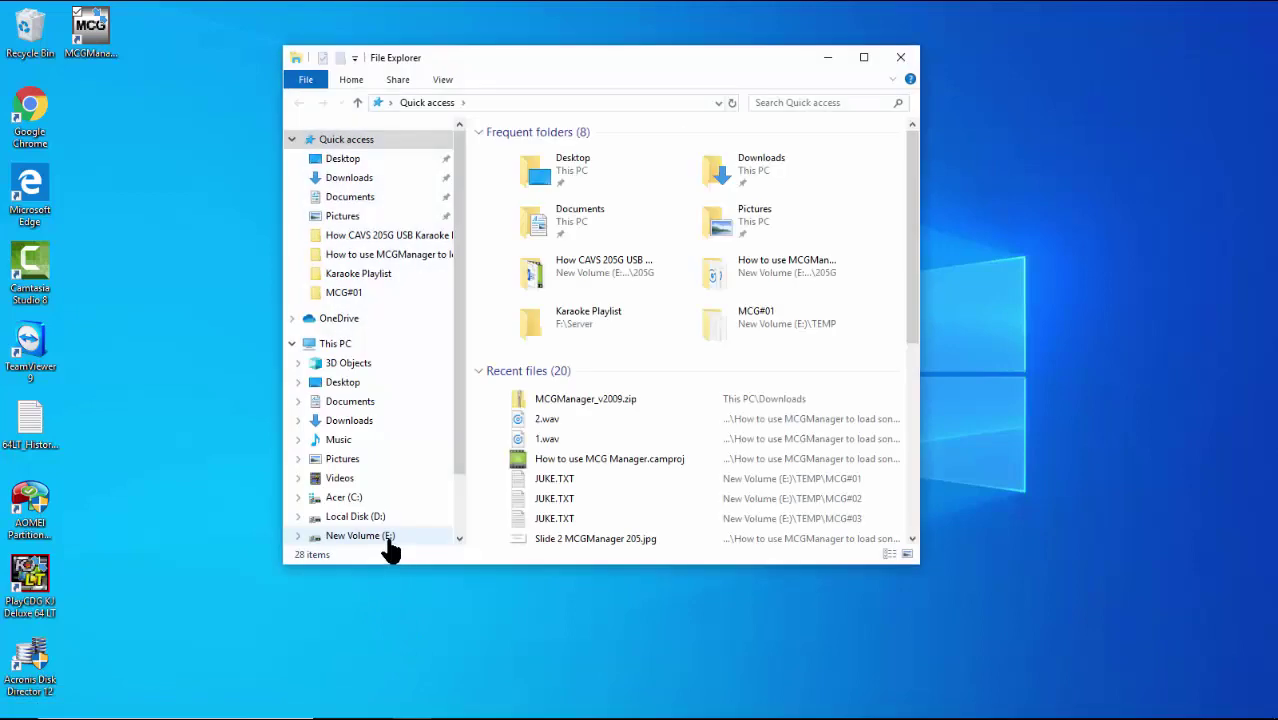
{"action": "scroll", "coordinate": [388, 465], "scroll_direction": "down", "scroll_amount": 1}
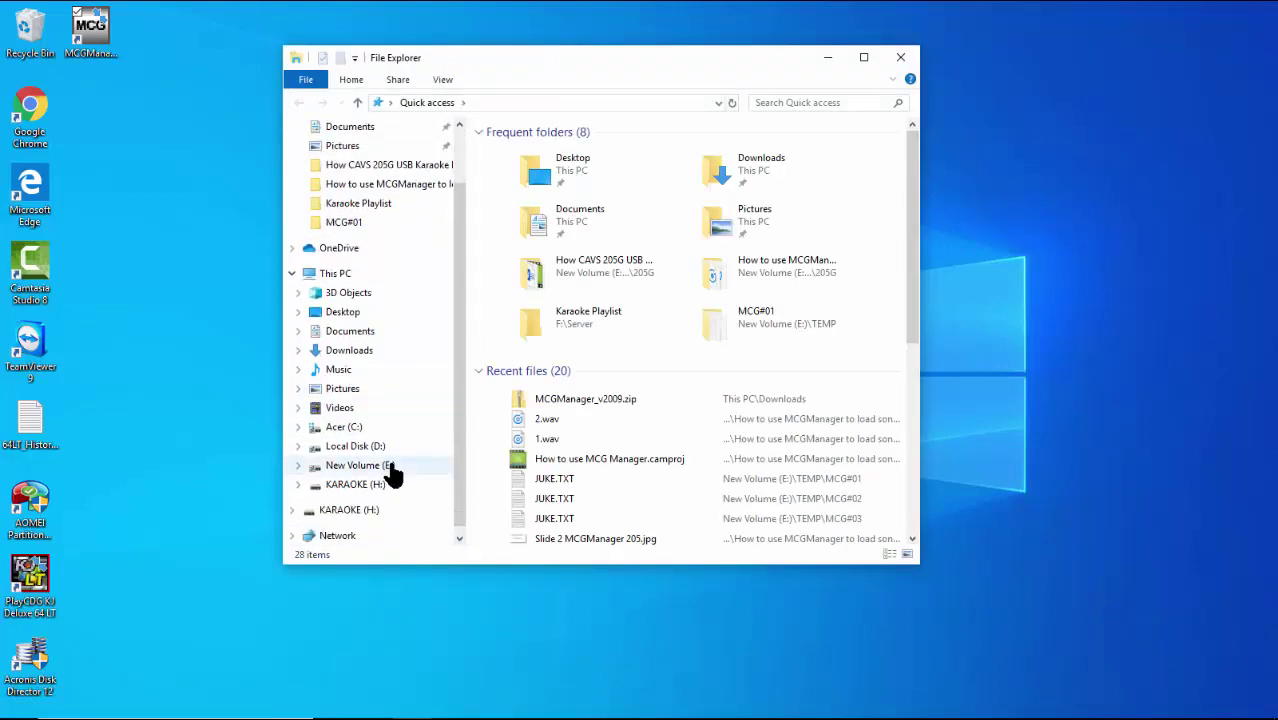
{"action": "left_click", "coordinate": [338, 488]}
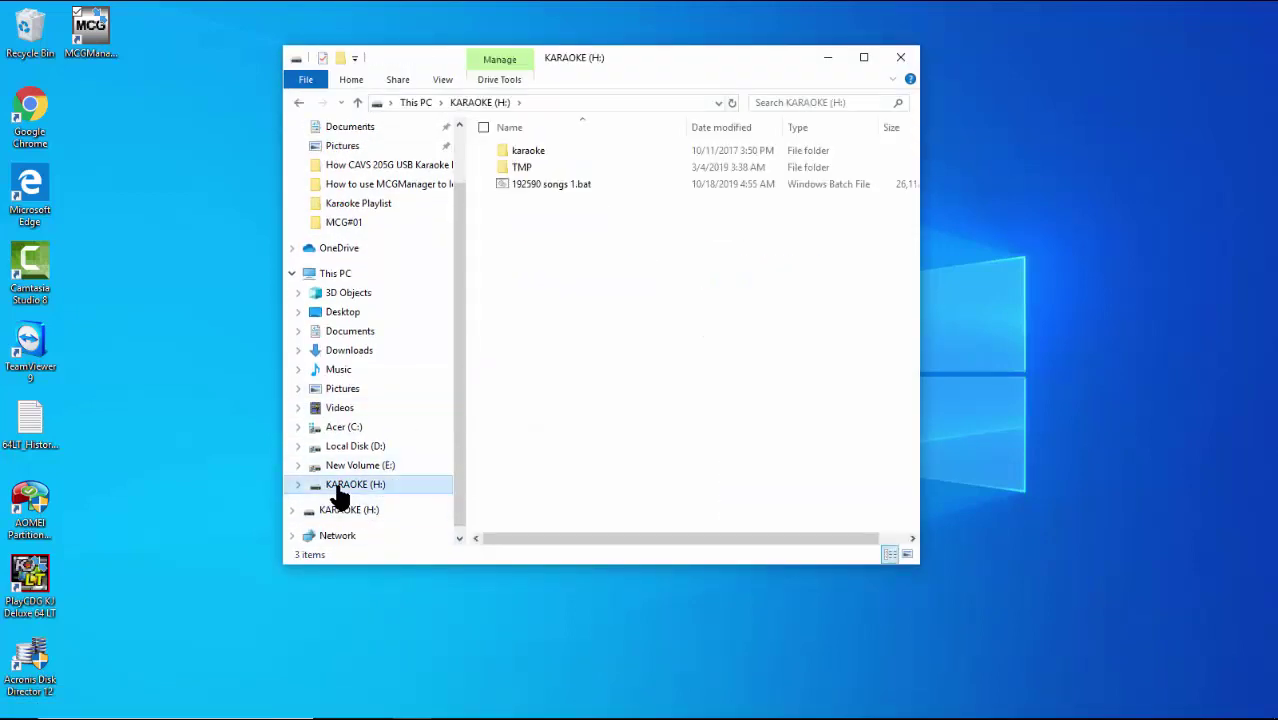
{"action": "left_click", "coordinate": [516, 155]}
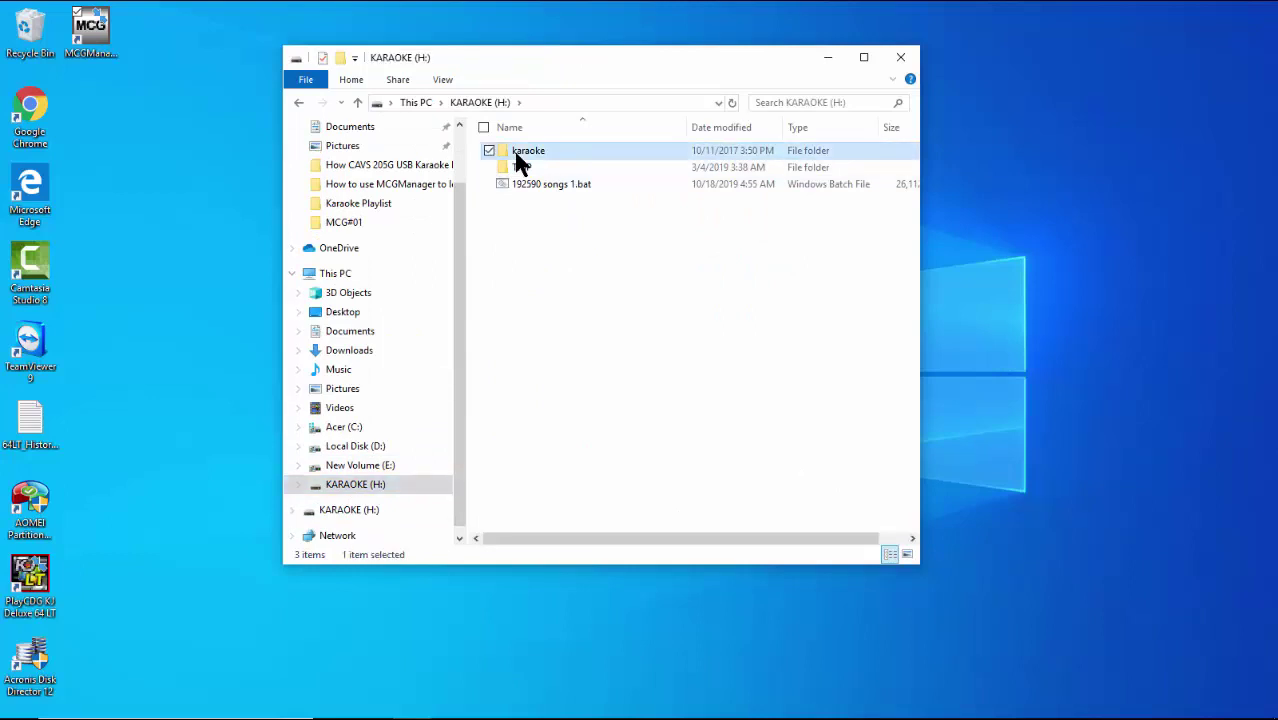
{"action": "double_click", "coordinate": [520, 162]}
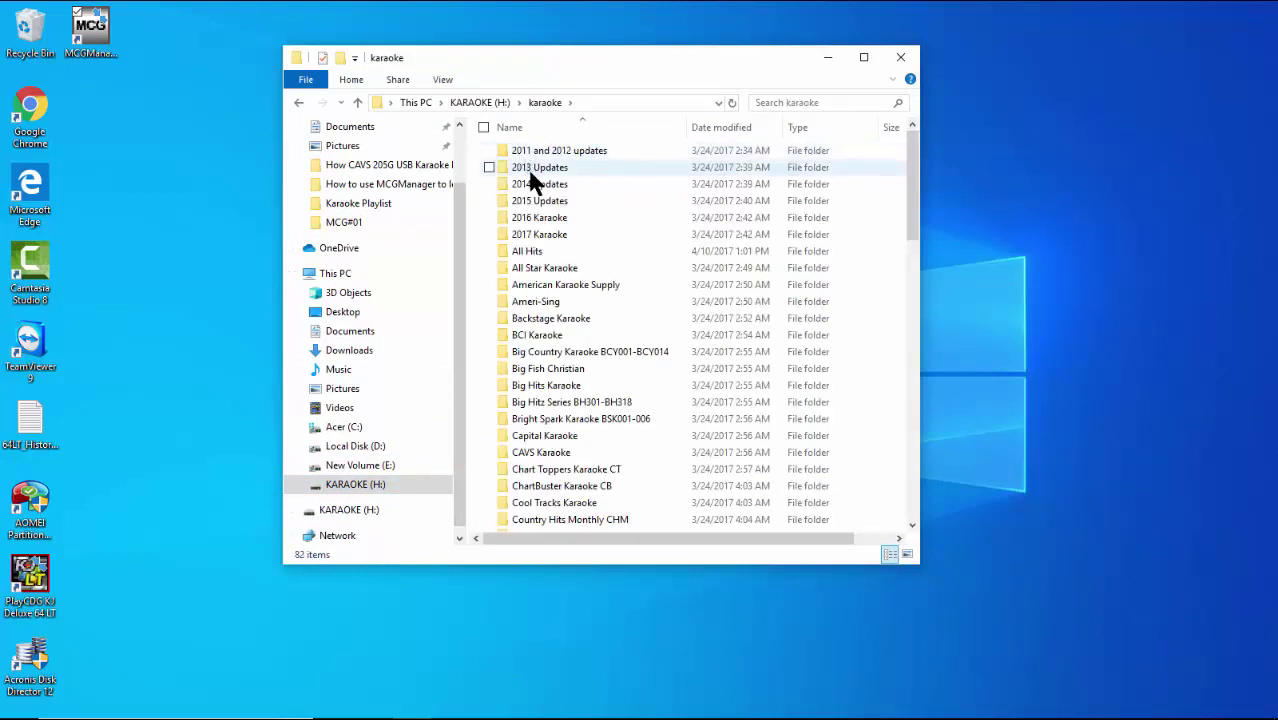
Inspect the song zips in 2011 and 2012 updates > 100 Hits > DMG100072-1, then return to karaoke
{"action": "double_click", "coordinate": [550, 152]}
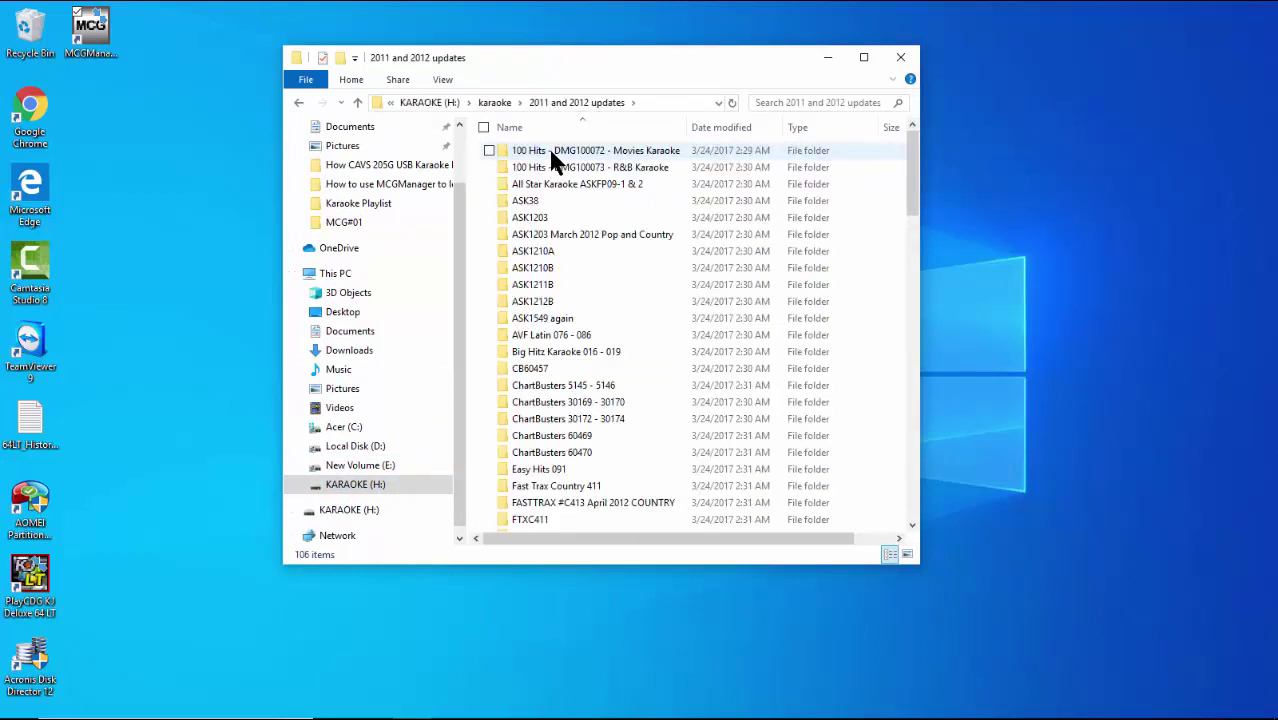
{"action": "double_click", "coordinate": [551, 153]}
{"action": "double_click", "coordinate": [552, 167]}
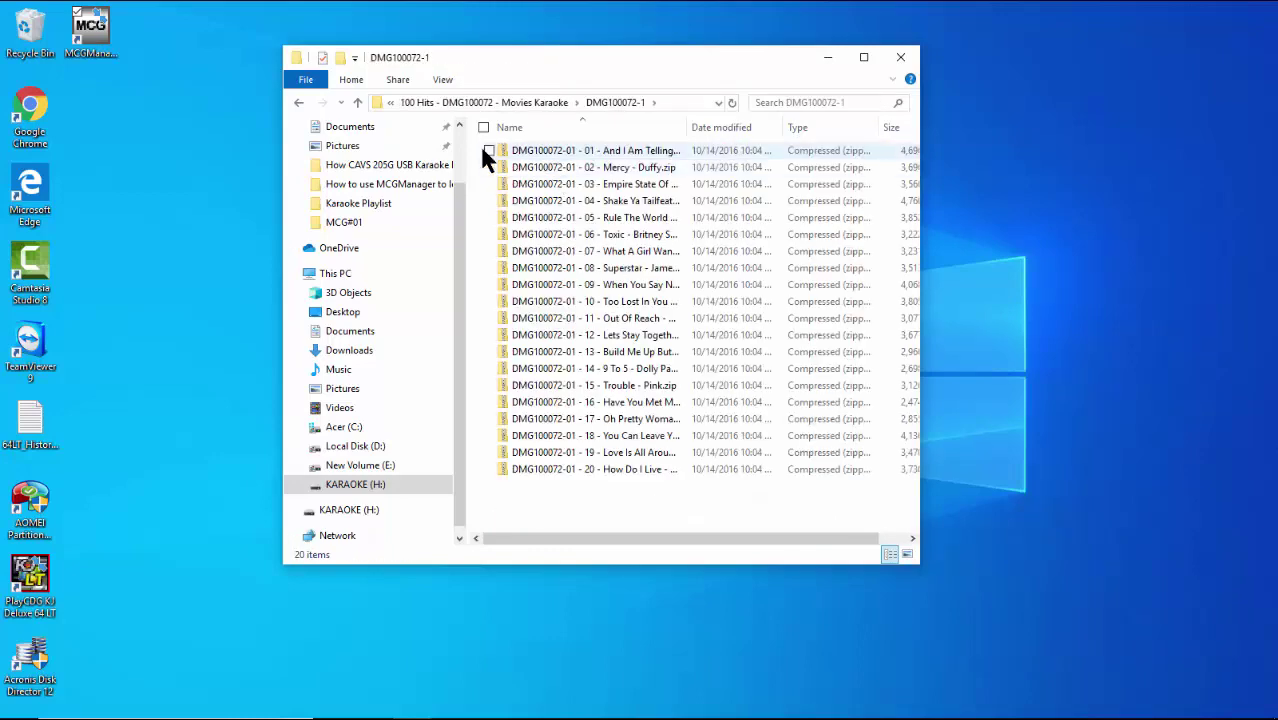
{"action": "left_click", "coordinate": [357, 102]}
{"action": "left_click", "coordinate": [357, 102]}
{"action": "left_click", "coordinate": [357, 102]}
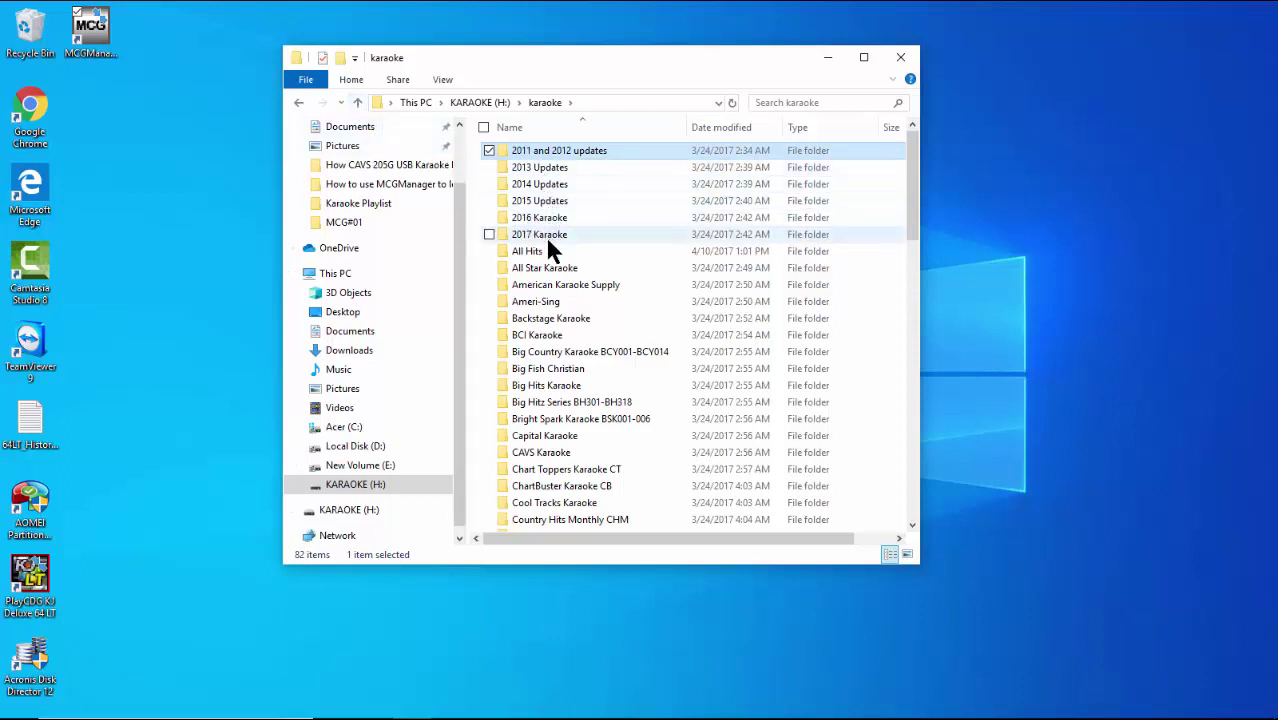
Copy the eight folders from 2011 and 2012 updates through All Star Karaoke
{"action": "left_click", "coordinate": [541, 267], "text": "shift"}
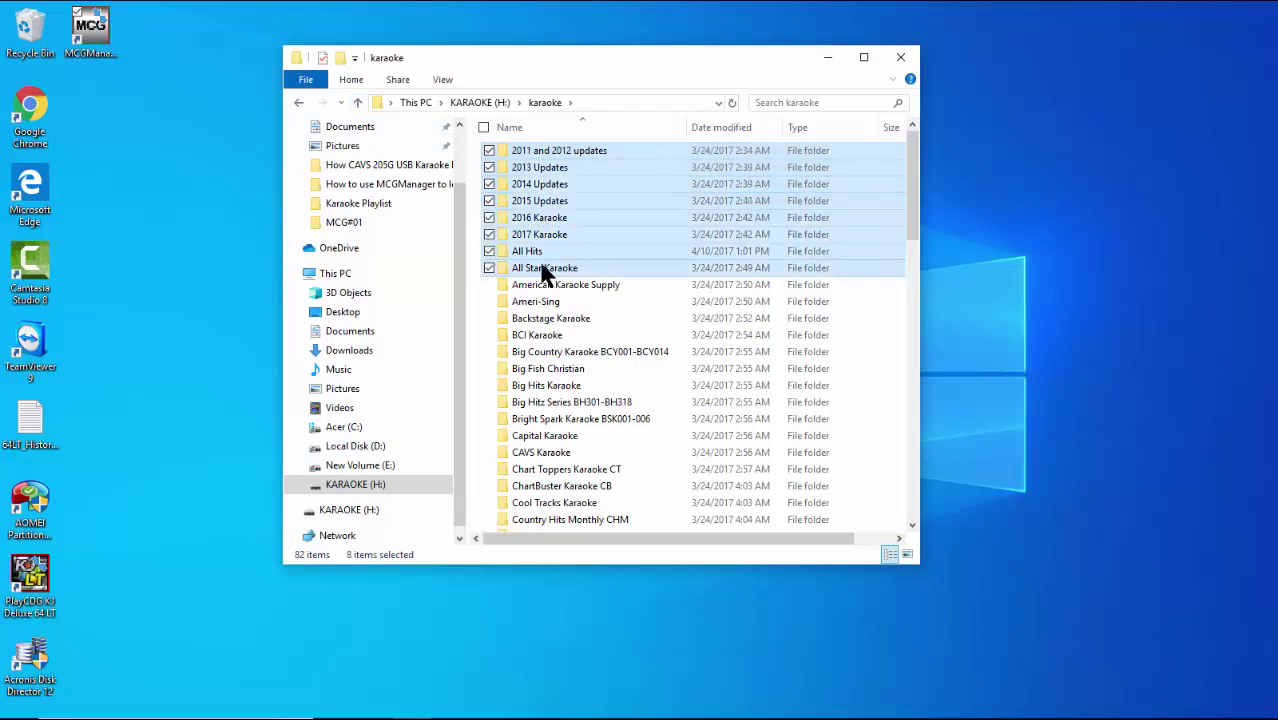
{"action": "right_click", "coordinate": [541, 268]}
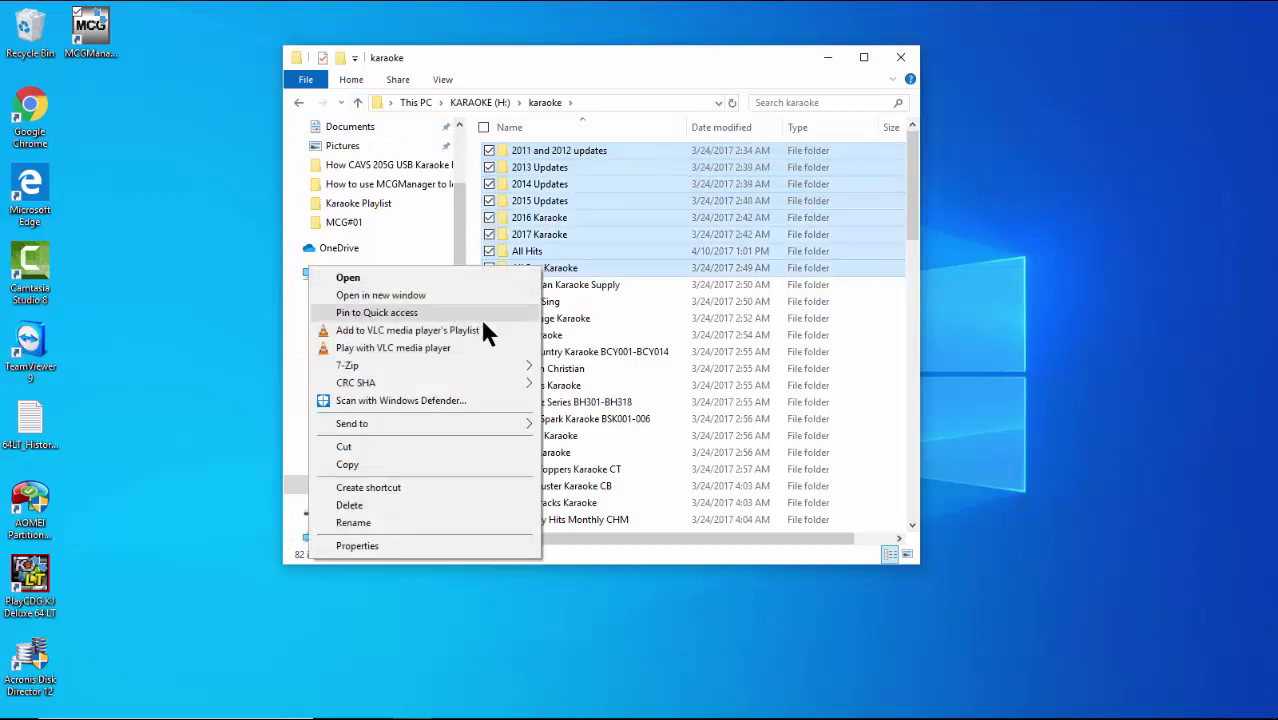
{"action": "left_click", "coordinate": [388, 465]}
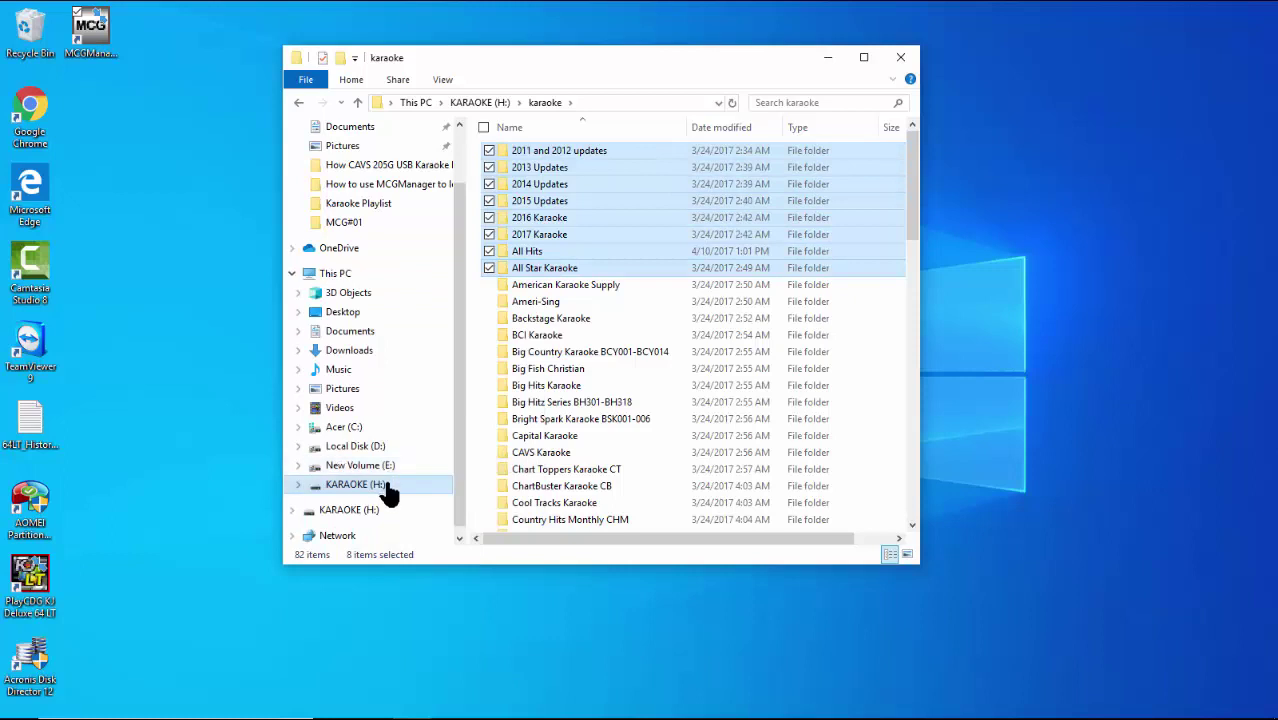
Create a folder named Karaoke Songs #01 on New Volume (E:)
{"action": "left_click", "coordinate": [385, 466]}
{"action": "right_click", "coordinate": [580, 260]}
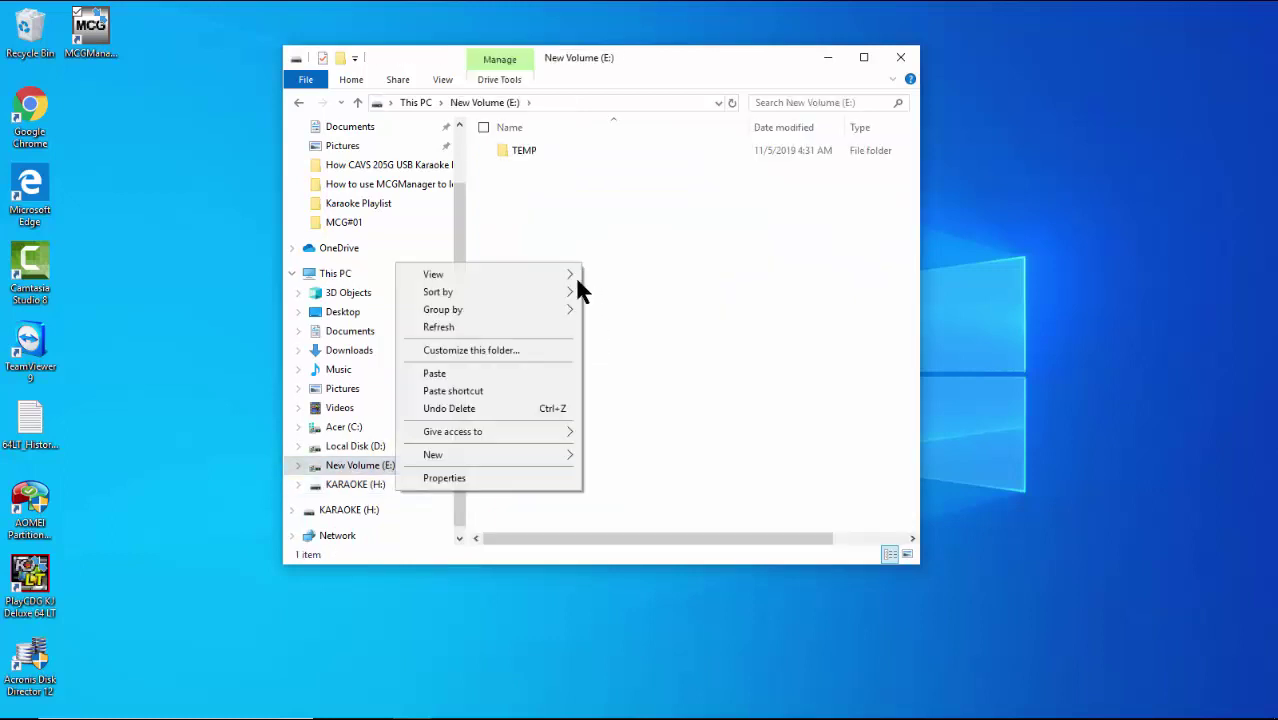
{"action": "mouse_move", "coordinate": [568, 454]}
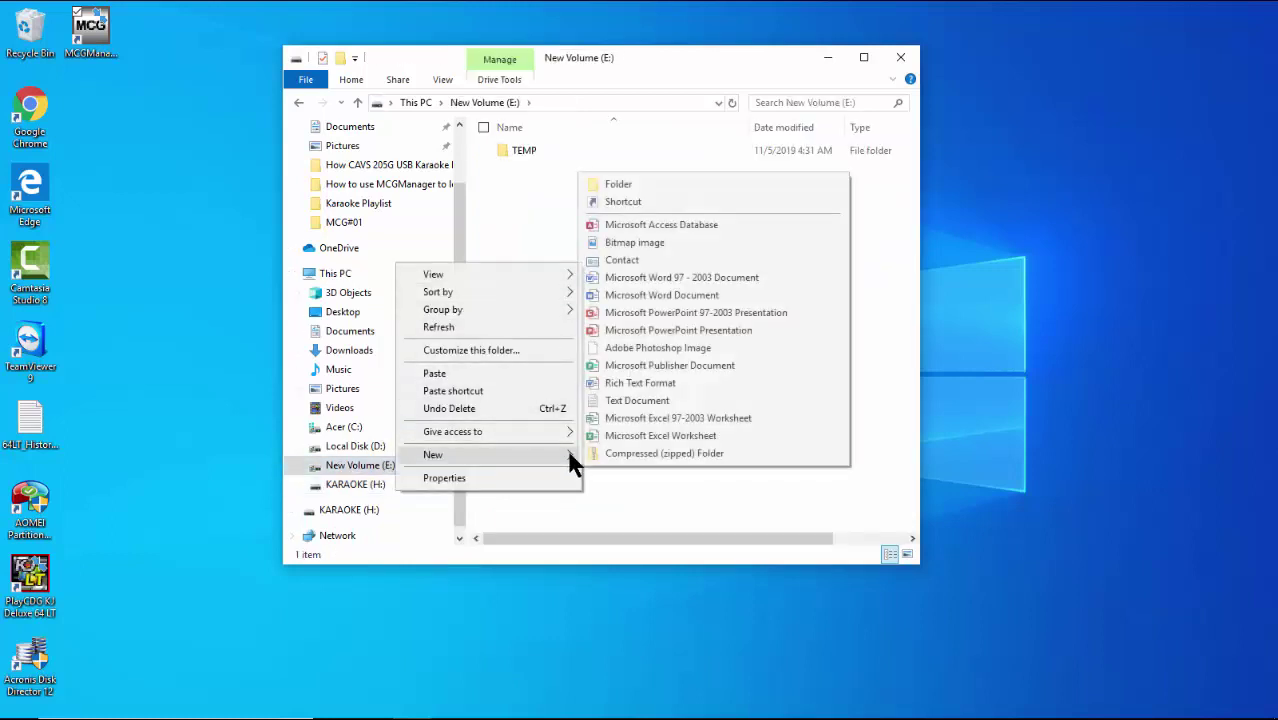
{"action": "left_click", "coordinate": [620, 186]}
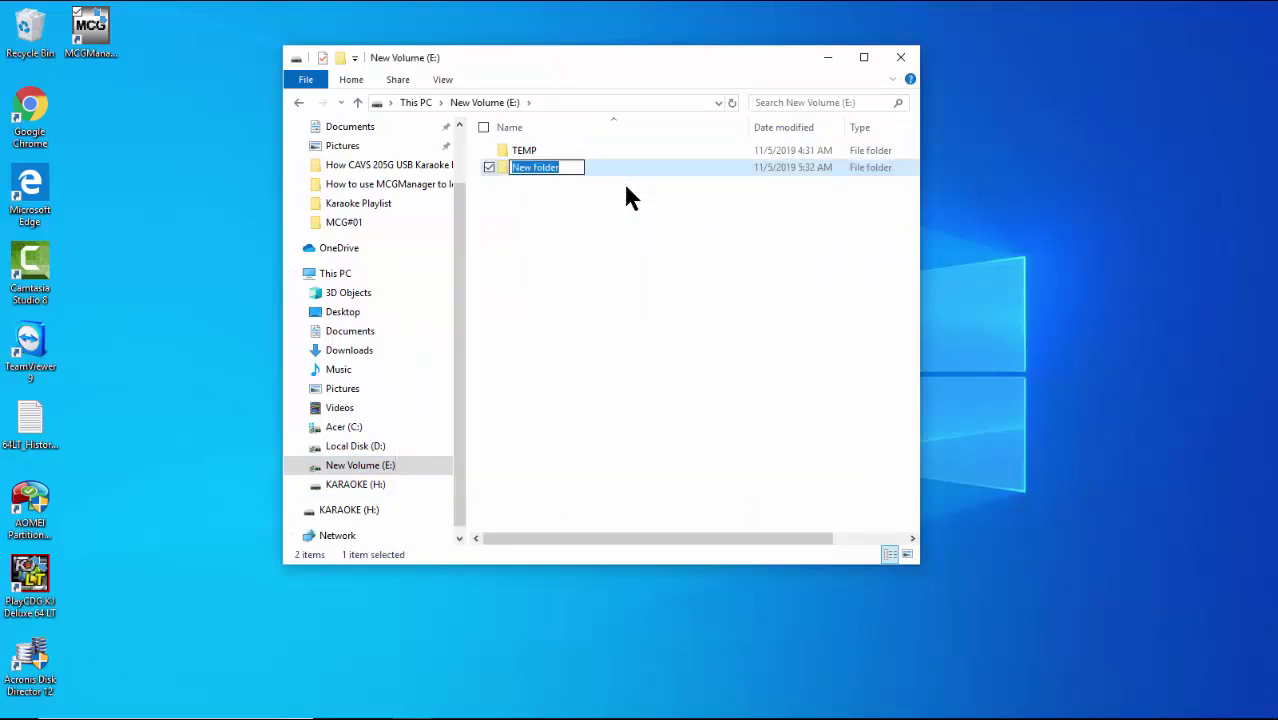
{"action": "type", "text": "Karaoke Songs #01"}
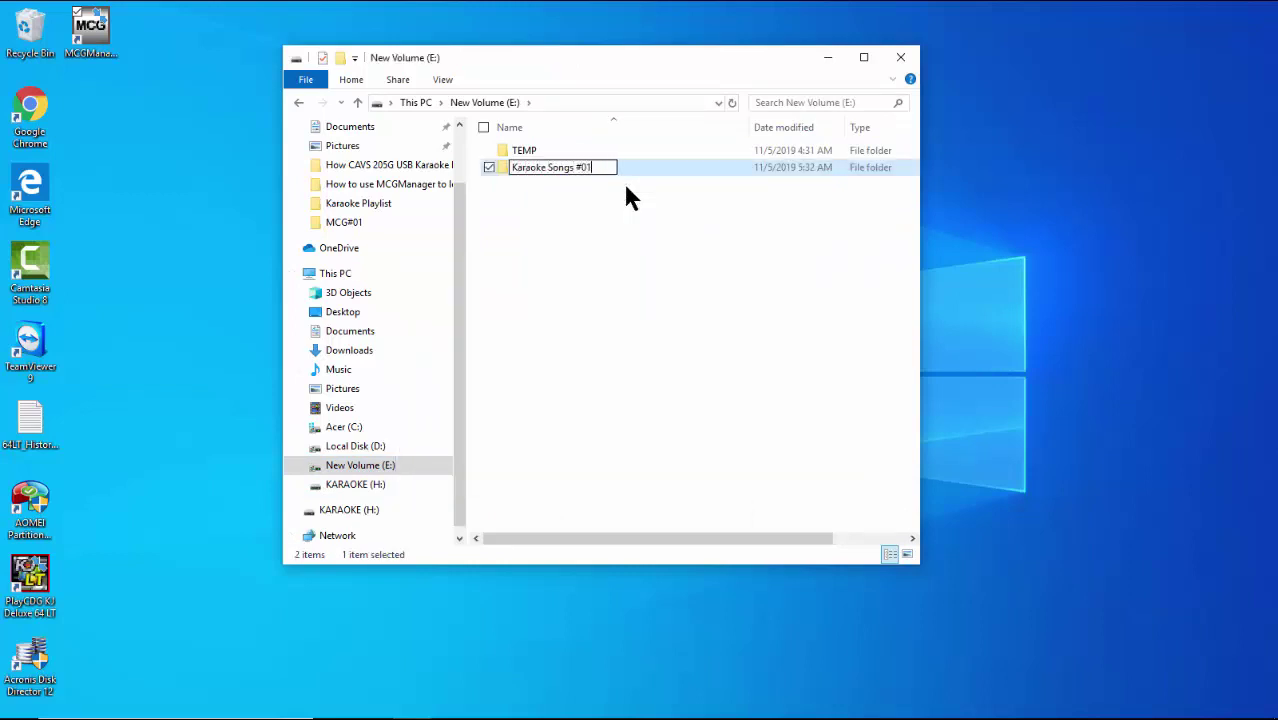
{"action": "left_click", "coordinate": [597, 224]}
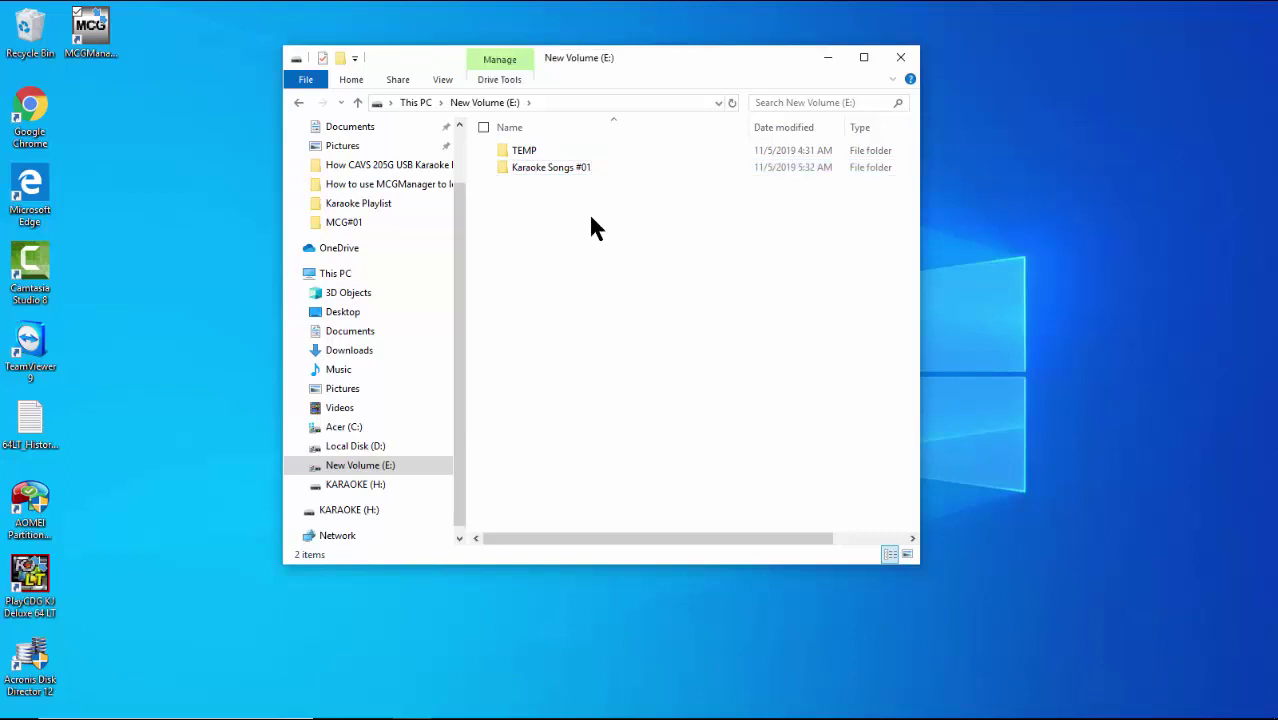
Paste the copied karaoke folders into Karaoke Songs #01
{"action": "double_click", "coordinate": [583, 170]}
{"action": "right_click", "coordinate": [593, 214]}
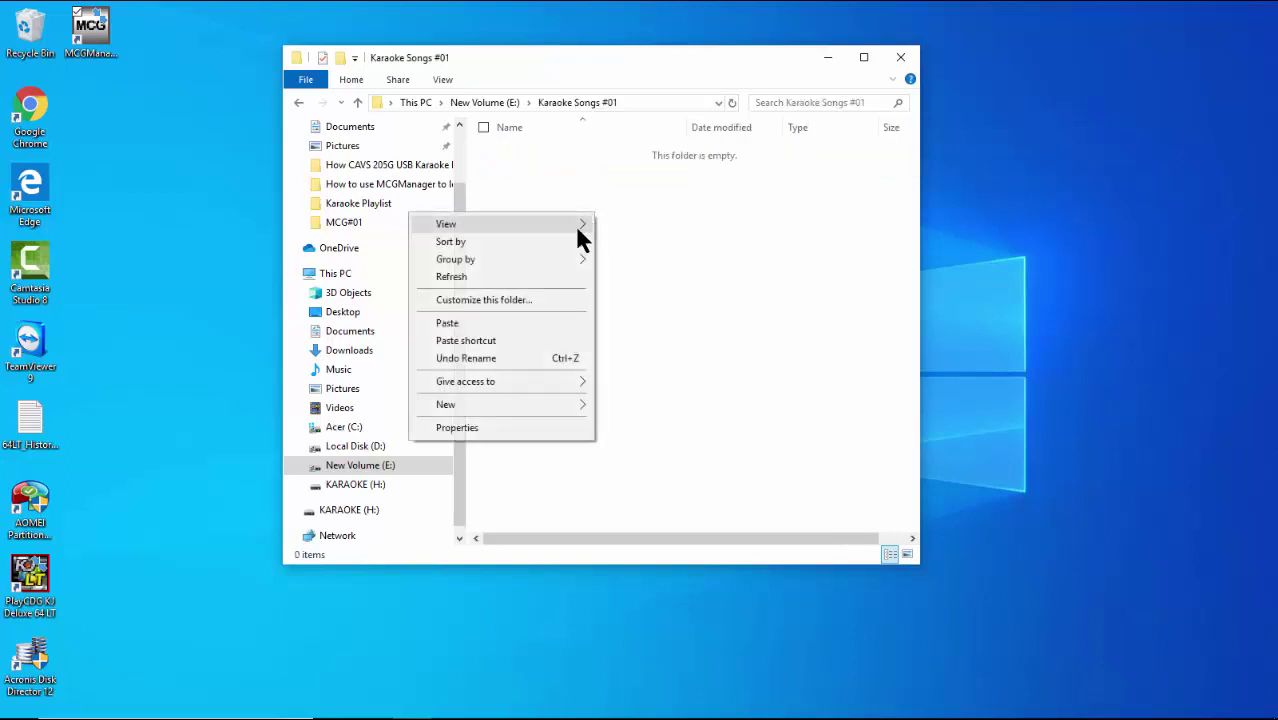
{"action": "left_click", "coordinate": [500, 322]}
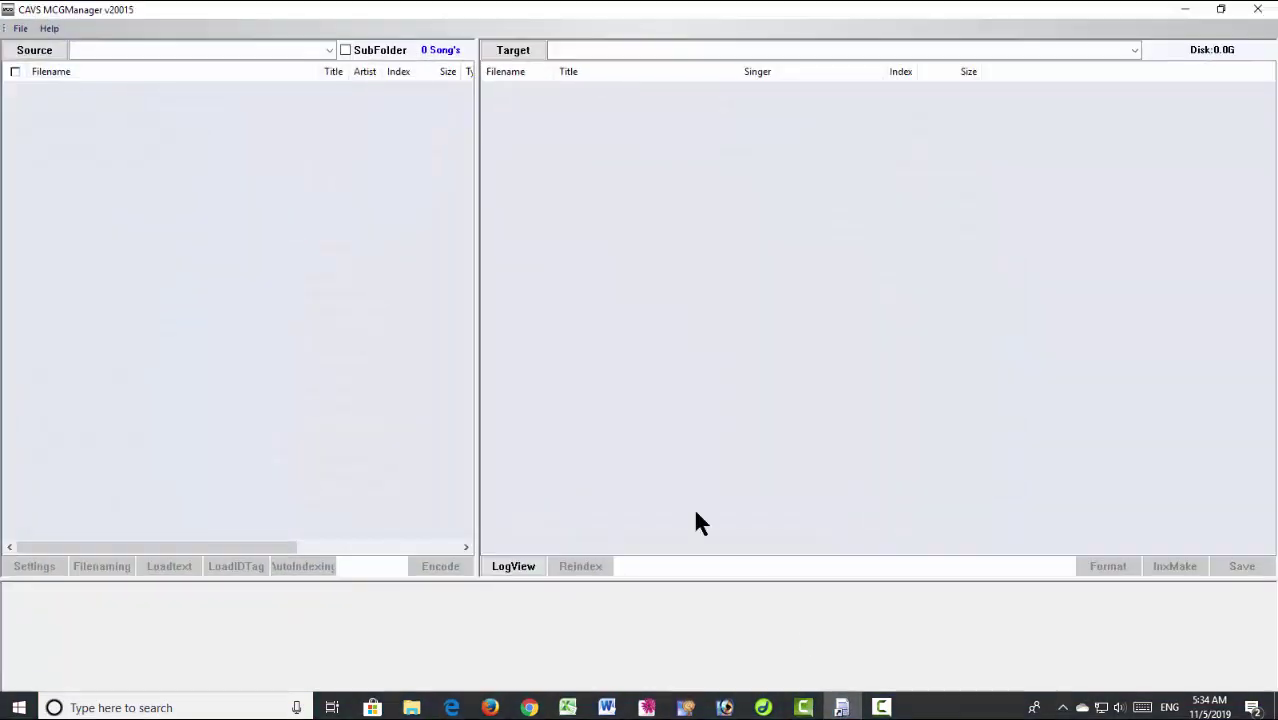
With SubFolder ticked, choose E:\Karaoke Songs #01 as the source folder
{"action": "left_click", "coordinate": [344, 49]}
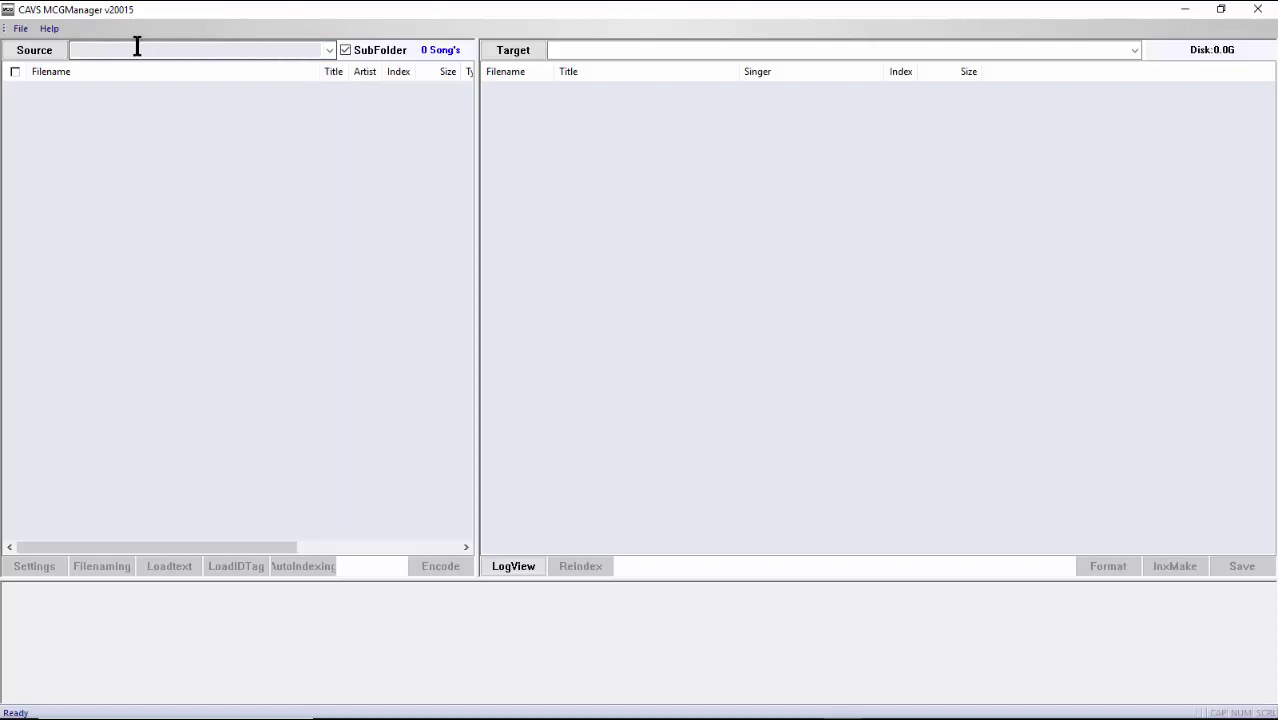
{"action": "left_click", "coordinate": [35, 50]}
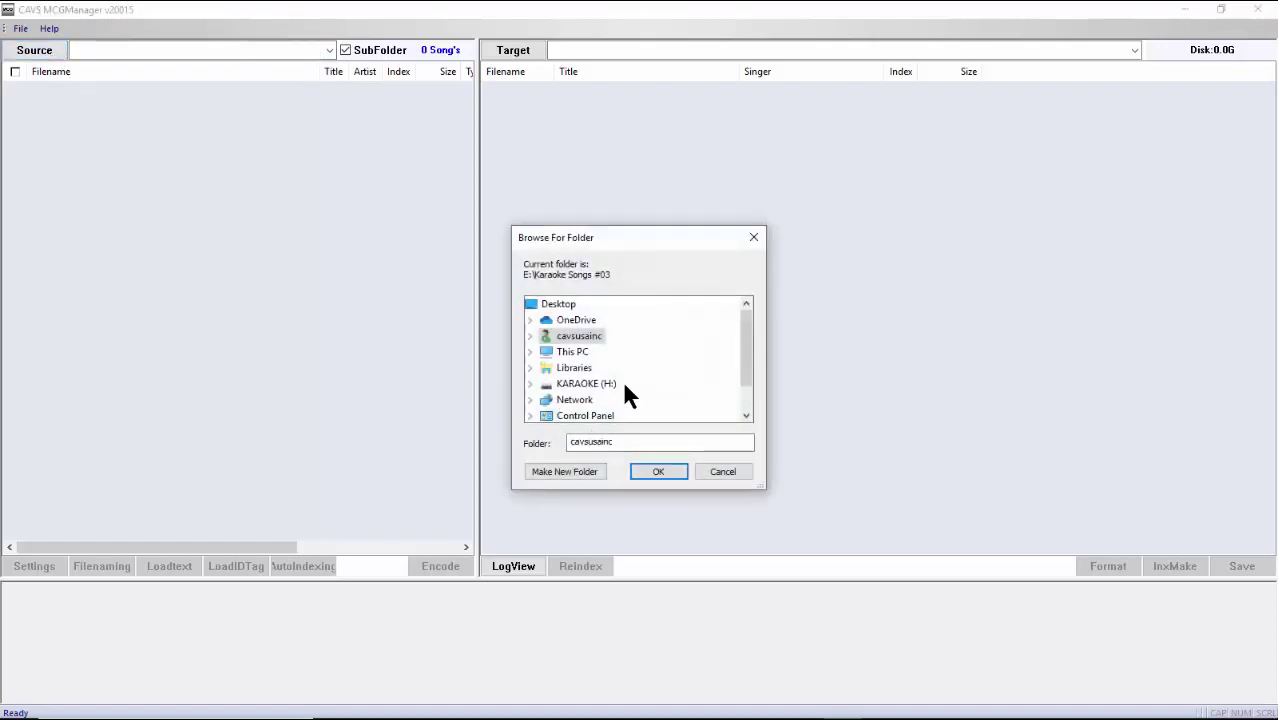
{"action": "scroll", "coordinate": [631, 369], "scroll_direction": "down", "scroll_amount": 1}
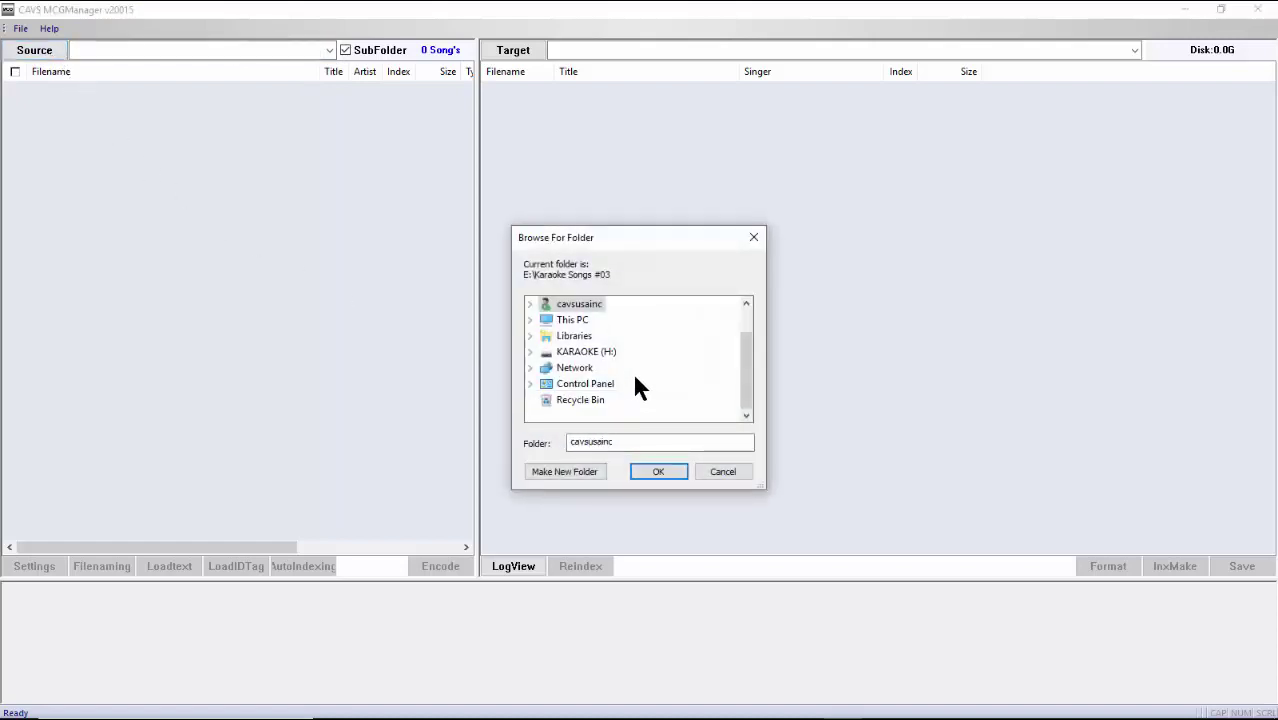
{"action": "scroll", "coordinate": [595, 368], "scroll_direction": "up", "scroll_amount": 1}
{"action": "double_click", "coordinate": [572, 351]}
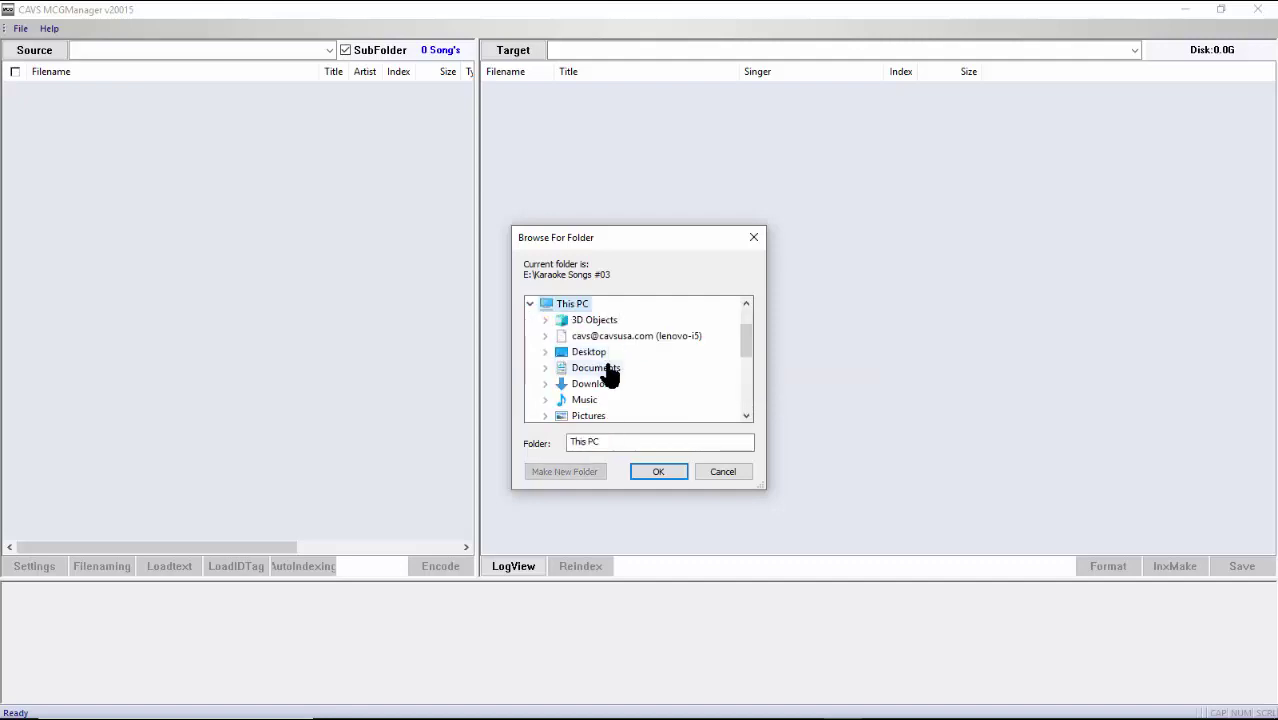
{"action": "scroll", "coordinate": [640, 385], "scroll_direction": "down", "scroll_amount": 2}
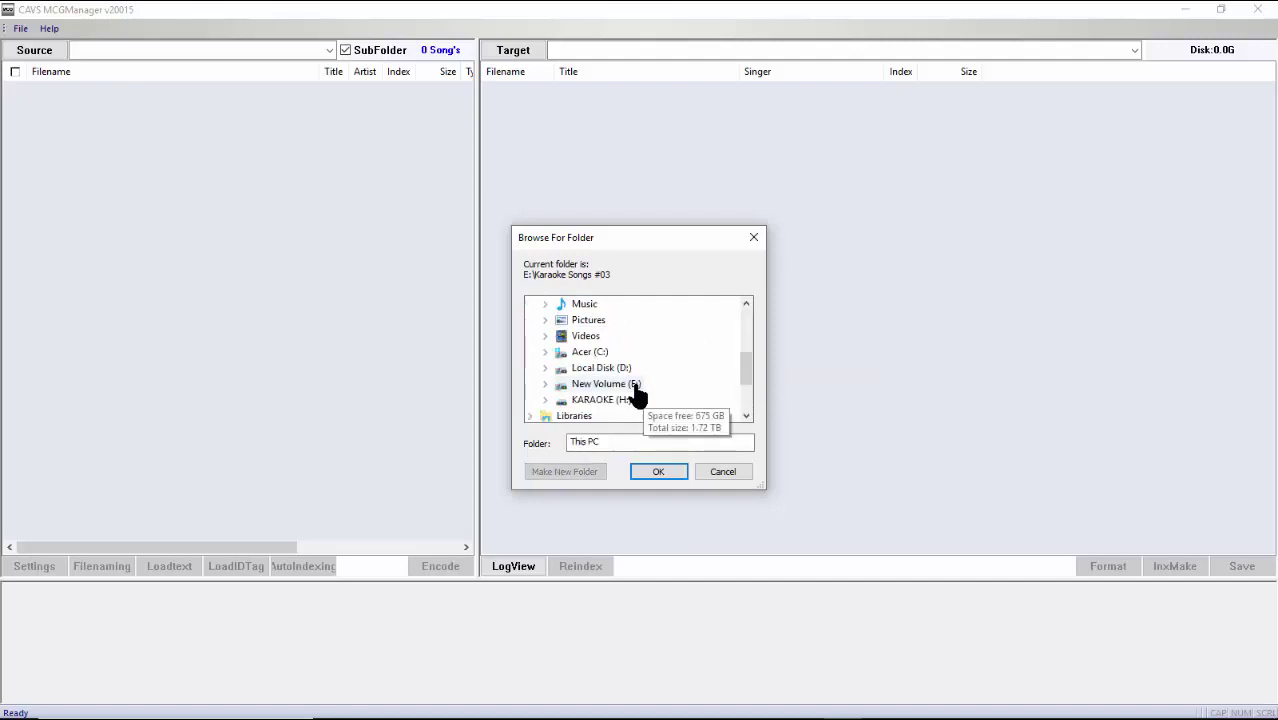
{"action": "double_click", "coordinate": [636, 385]}
{"action": "double_click", "coordinate": [634, 381]}
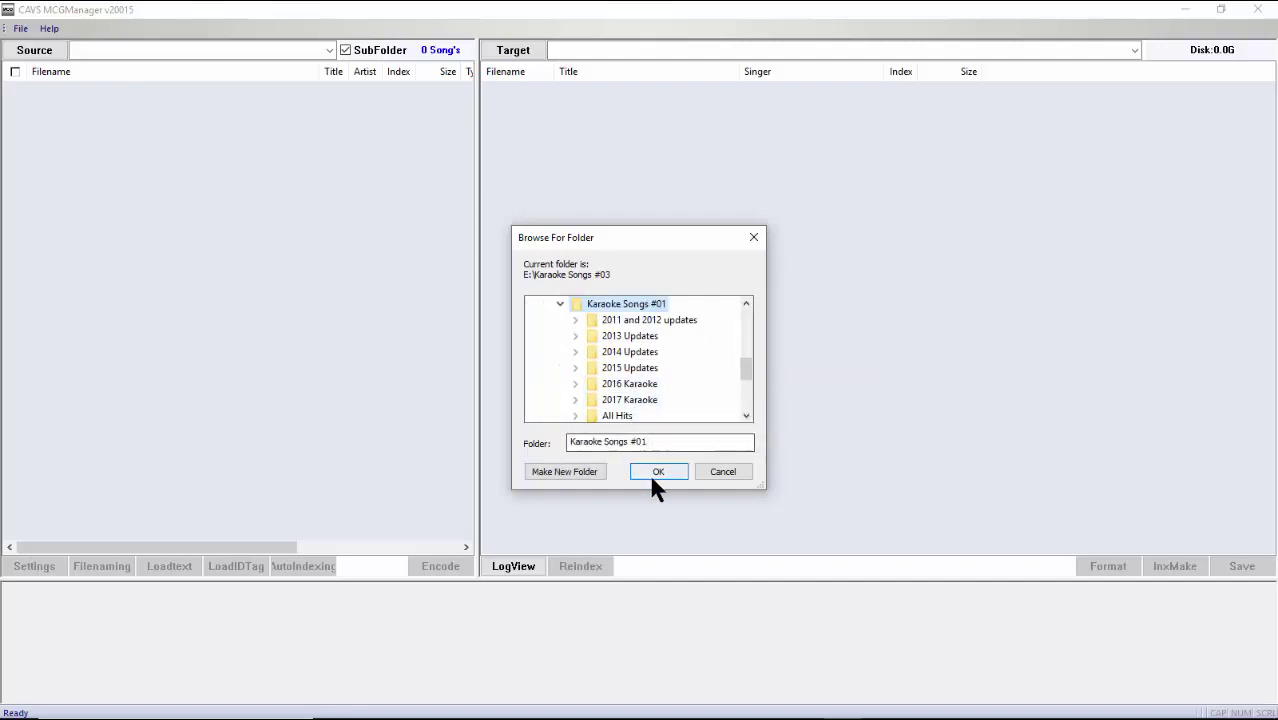
{"action": "left_click", "coordinate": [657, 470]}
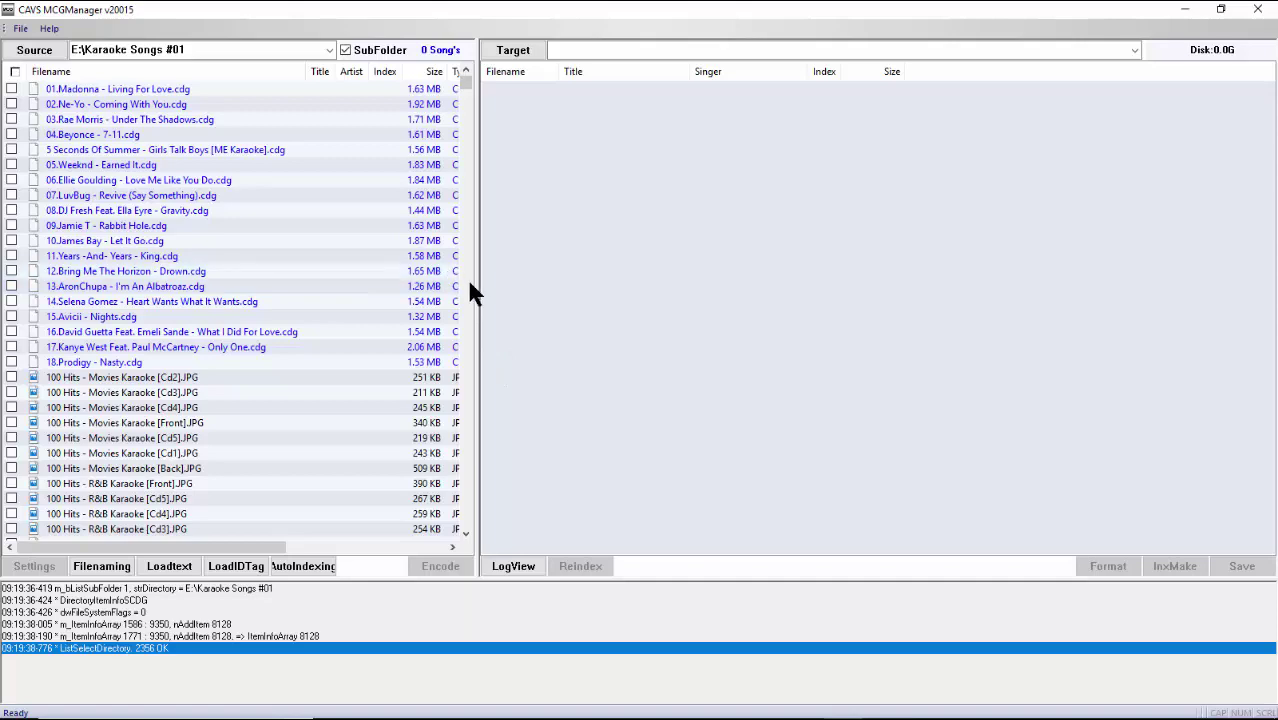
Widen the source list, sort it by type, and delete the six BC! files
{"action": "left_click_drag", "start_coordinate": [476, 286], "coordinate": [863, 352]}
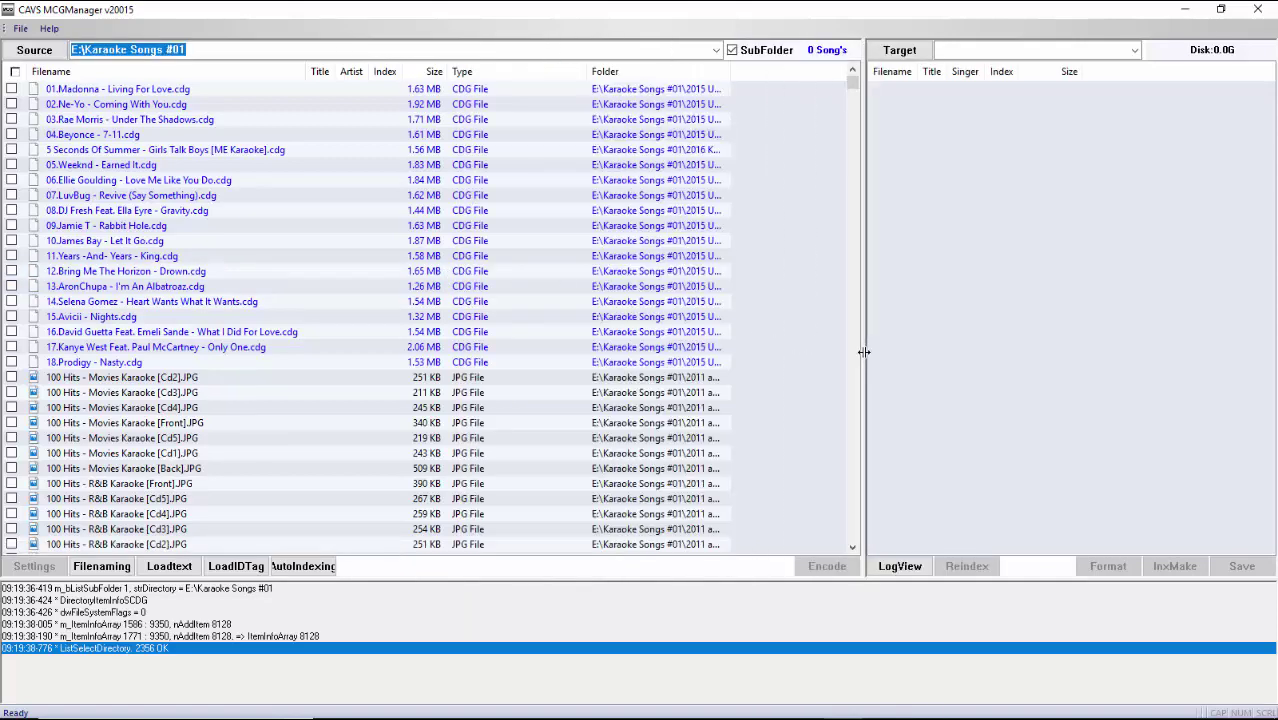
{"action": "left_click", "coordinate": [517, 74]}
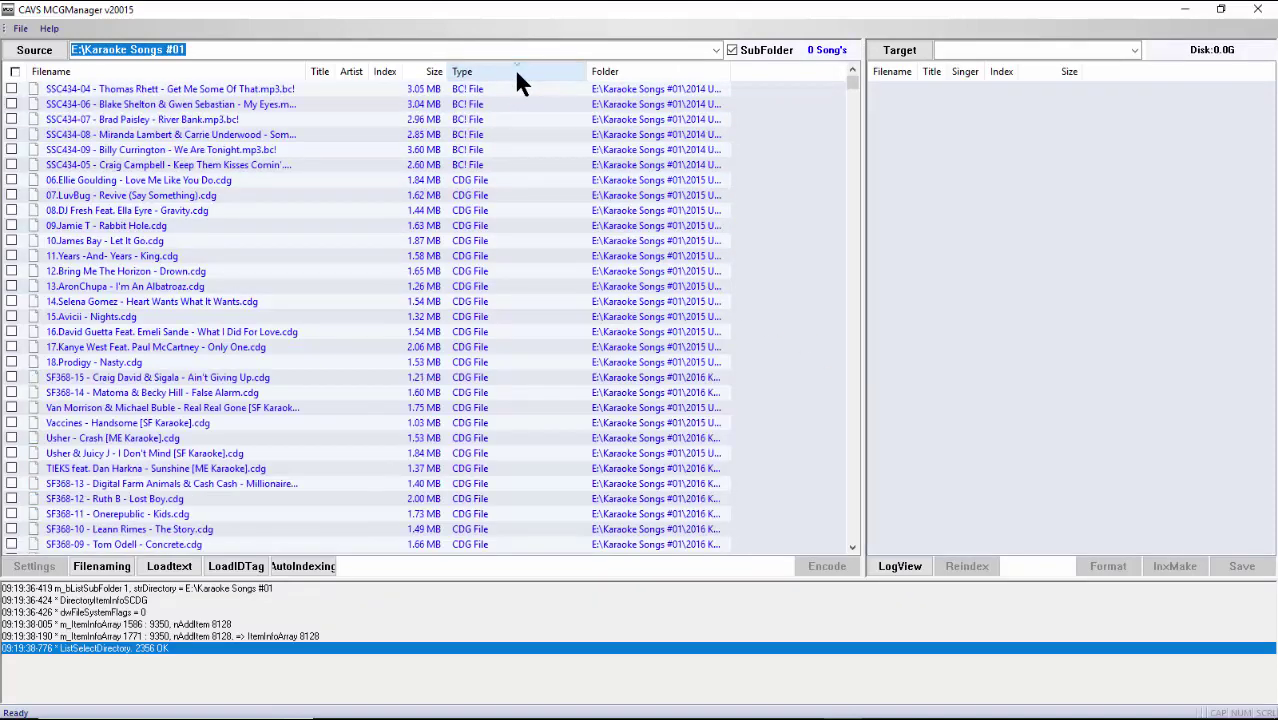
{"action": "left_click", "coordinate": [276, 90]}
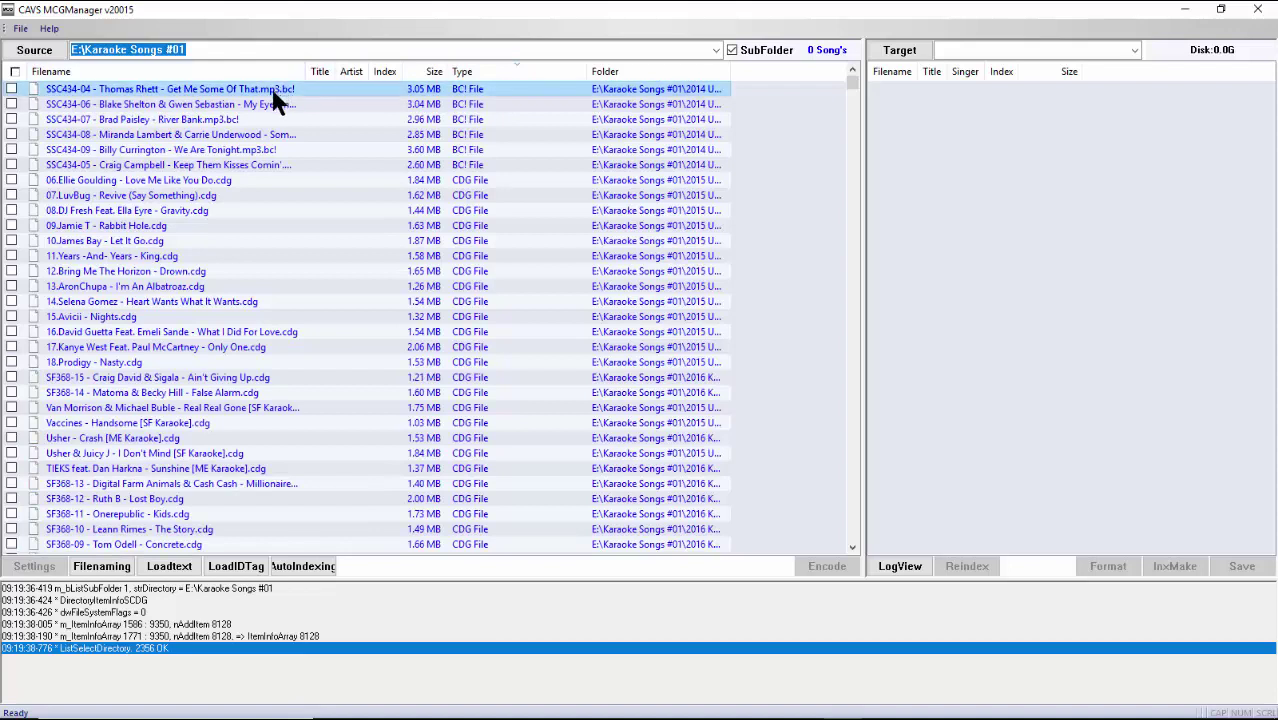
{"action": "left_click", "coordinate": [271, 165], "text": "shift"}
{"action": "right_click", "coordinate": [269, 167]}
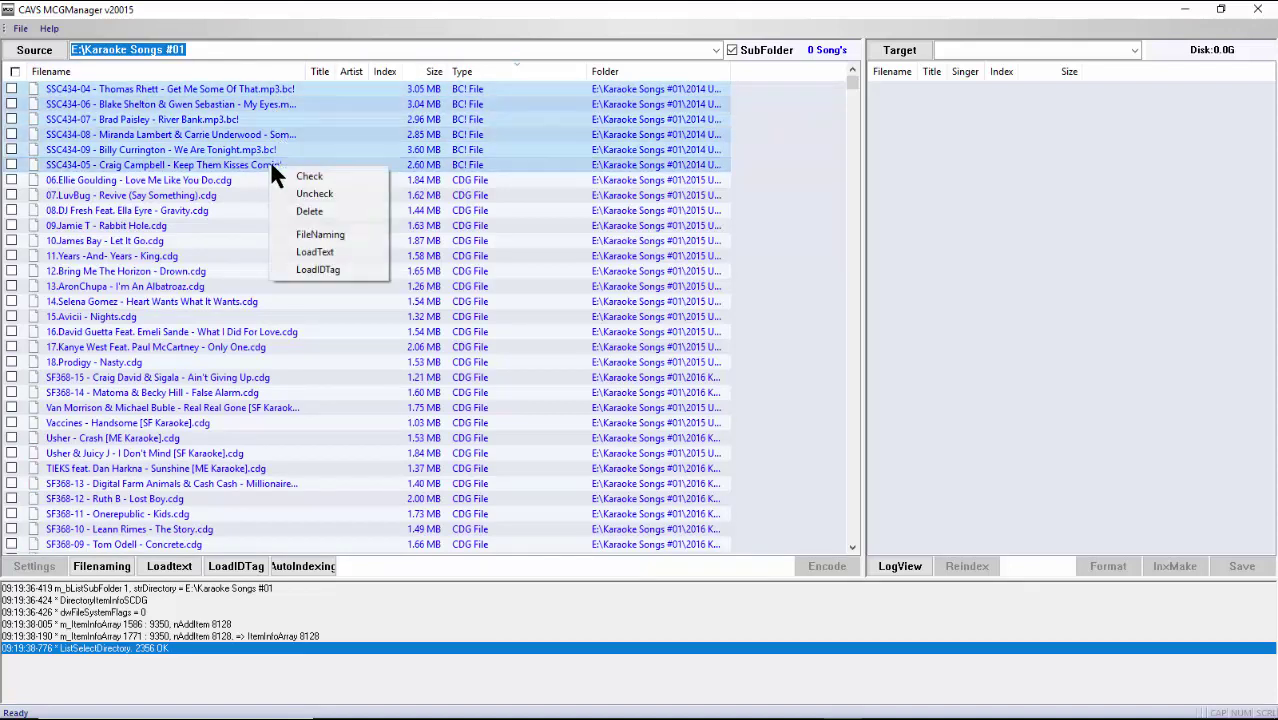
{"action": "left_click", "coordinate": [305, 211]}
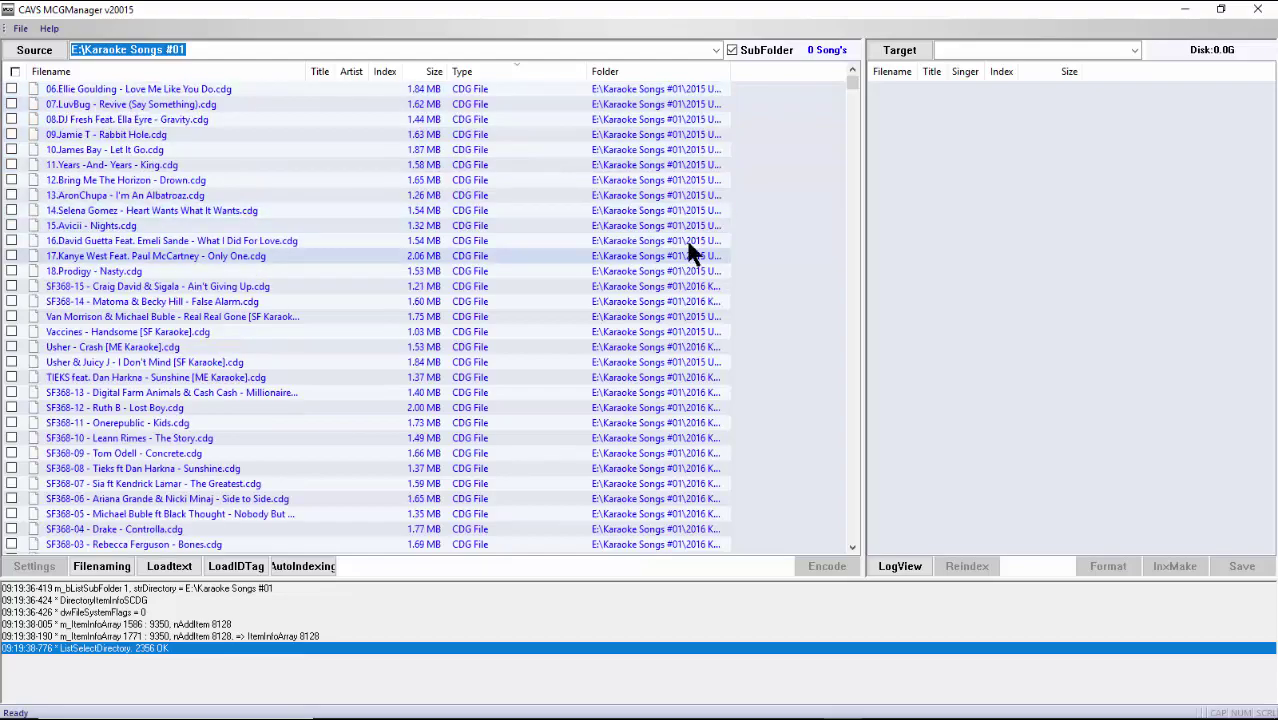
Delete the non-song files from the template.ini files through the last text document
{"action": "left_click_drag", "start_coordinate": [853, 85], "coordinate": [855, 130]}
{"action": "left_click_drag", "start_coordinate": [857, 155], "coordinate": [846, 526]}
{"action": "scroll", "coordinate": [791, 415], "scroll_direction": "up", "scroll_amount": 6}
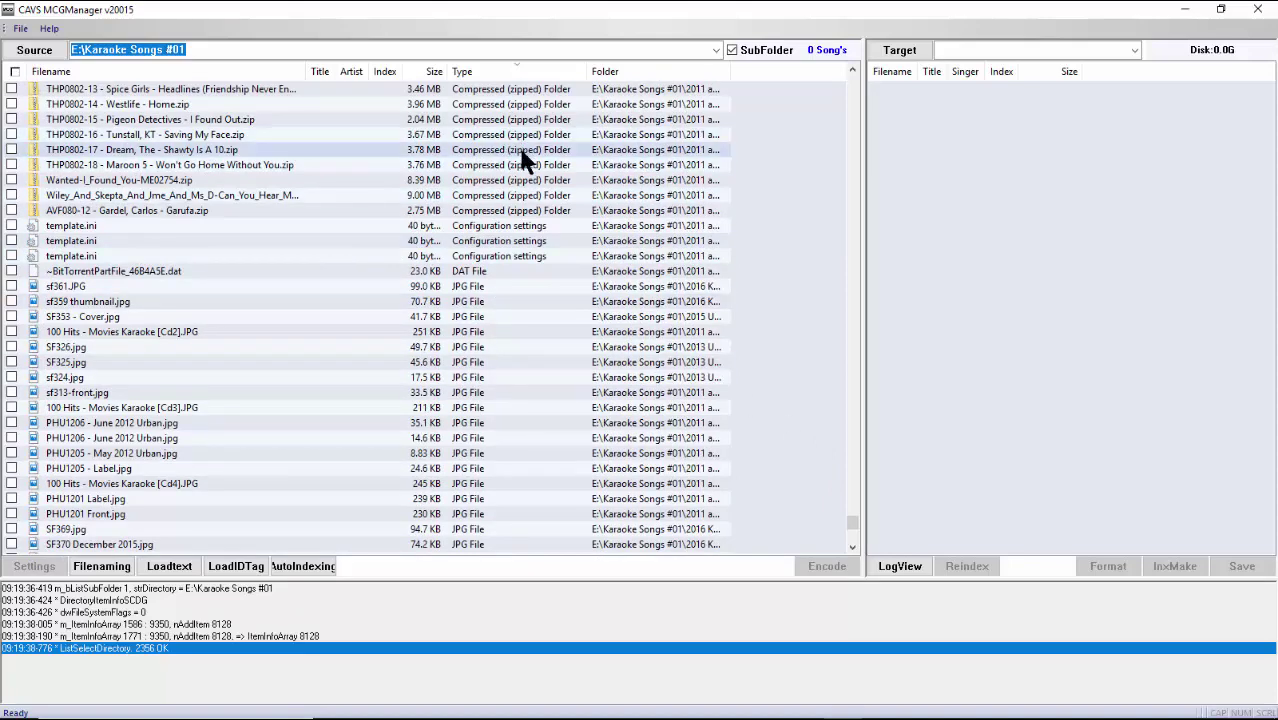
{"action": "left_click", "coordinate": [523, 227]}
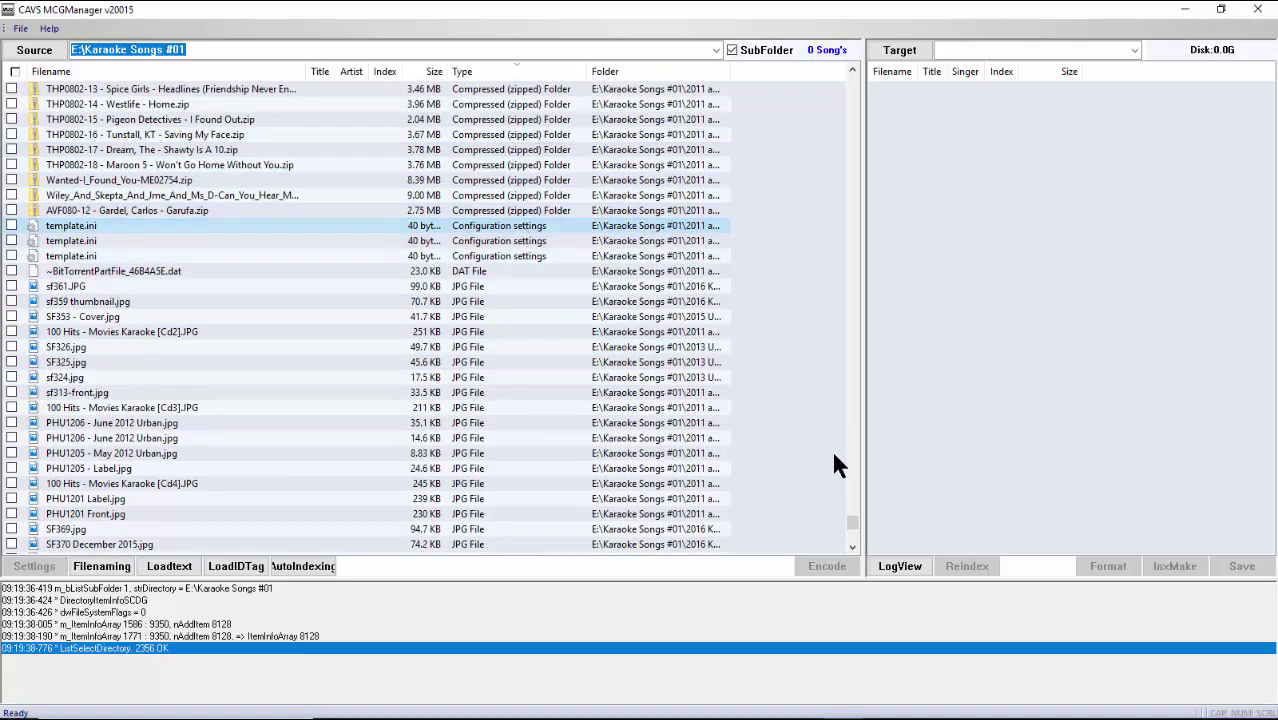
{"action": "left_click_drag", "start_coordinate": [852, 524], "coordinate": [852, 536]}
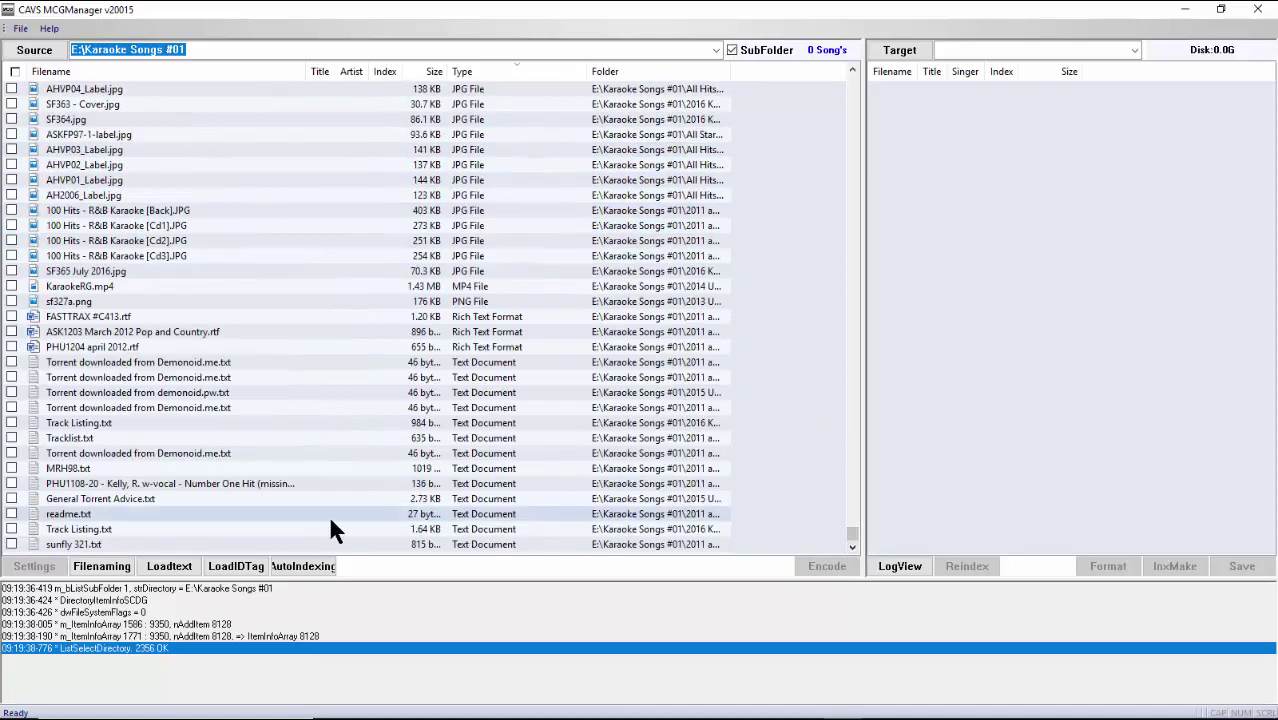
{"action": "left_click", "coordinate": [203, 538], "text": "shift"}
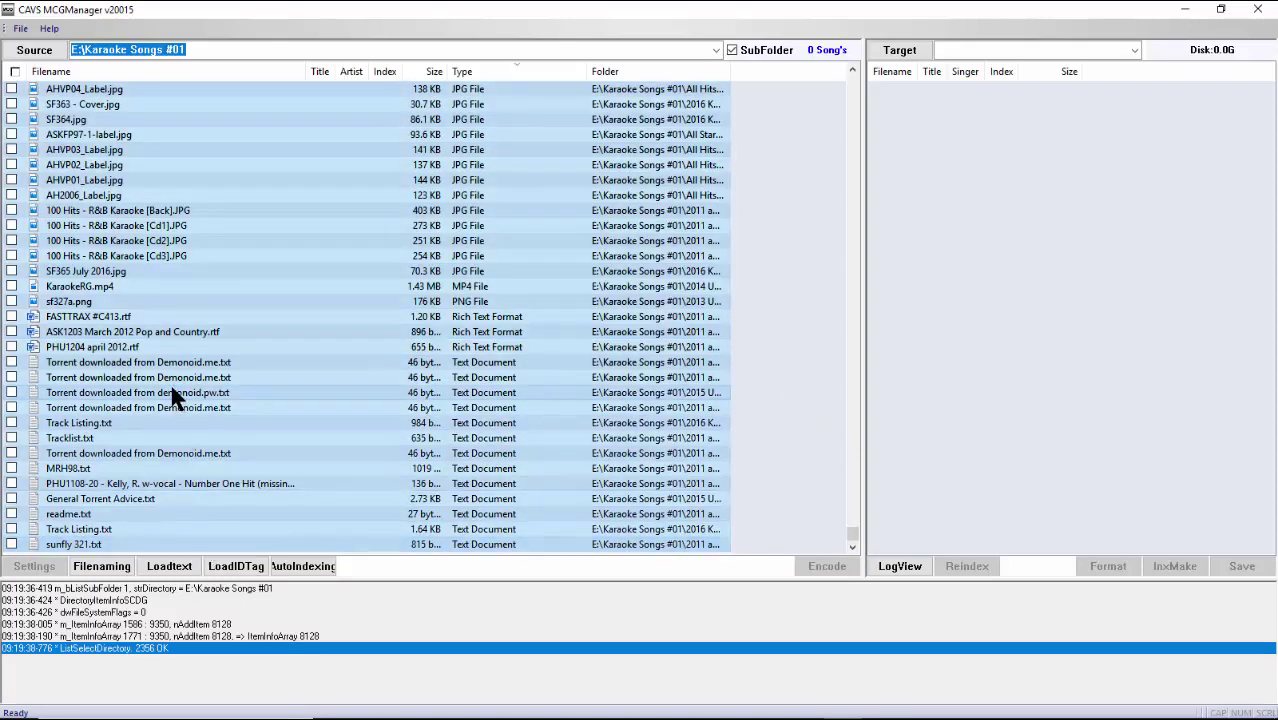
{"action": "right_click", "coordinate": [171, 392]}
{"action": "left_click", "coordinate": [194, 427]}
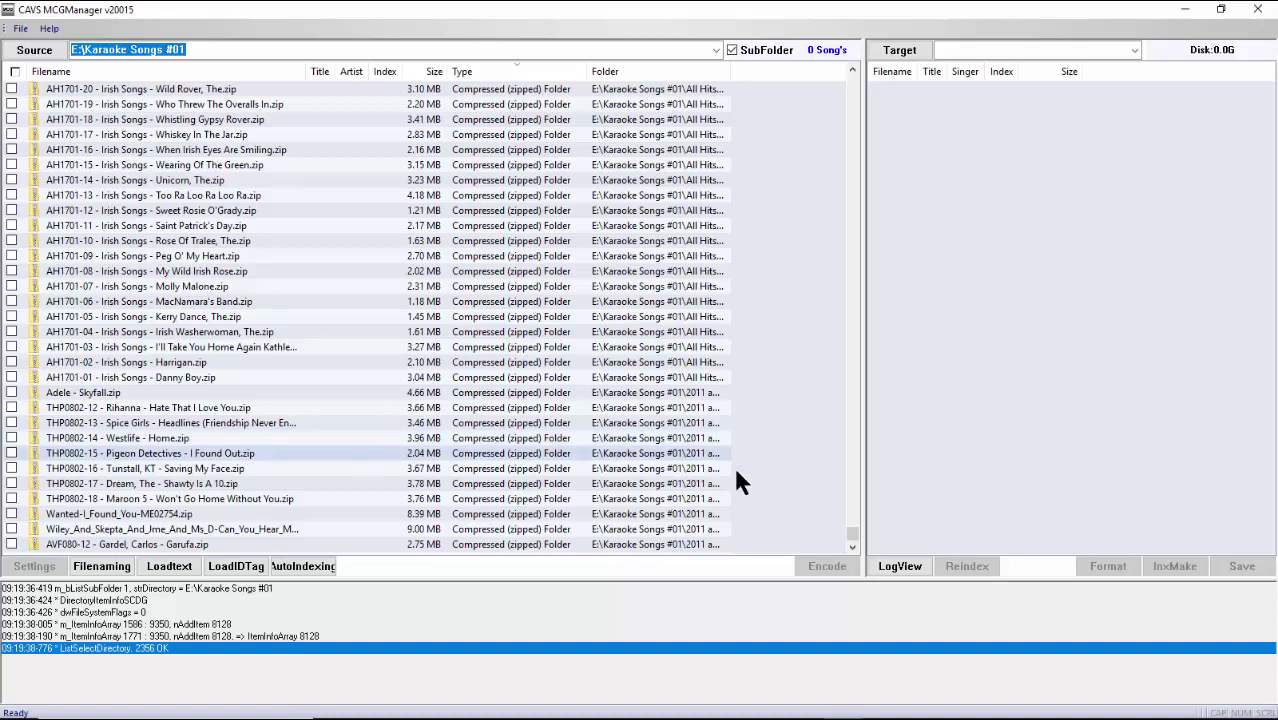
{"action": "left_click_drag", "start_coordinate": [848, 527], "coordinate": [850, 63]}
Sort by filename and select 01.Madonna - Living For Love.cdg through Adele - Skyfall.zip
{"action": "left_click", "coordinate": [228, 82]}
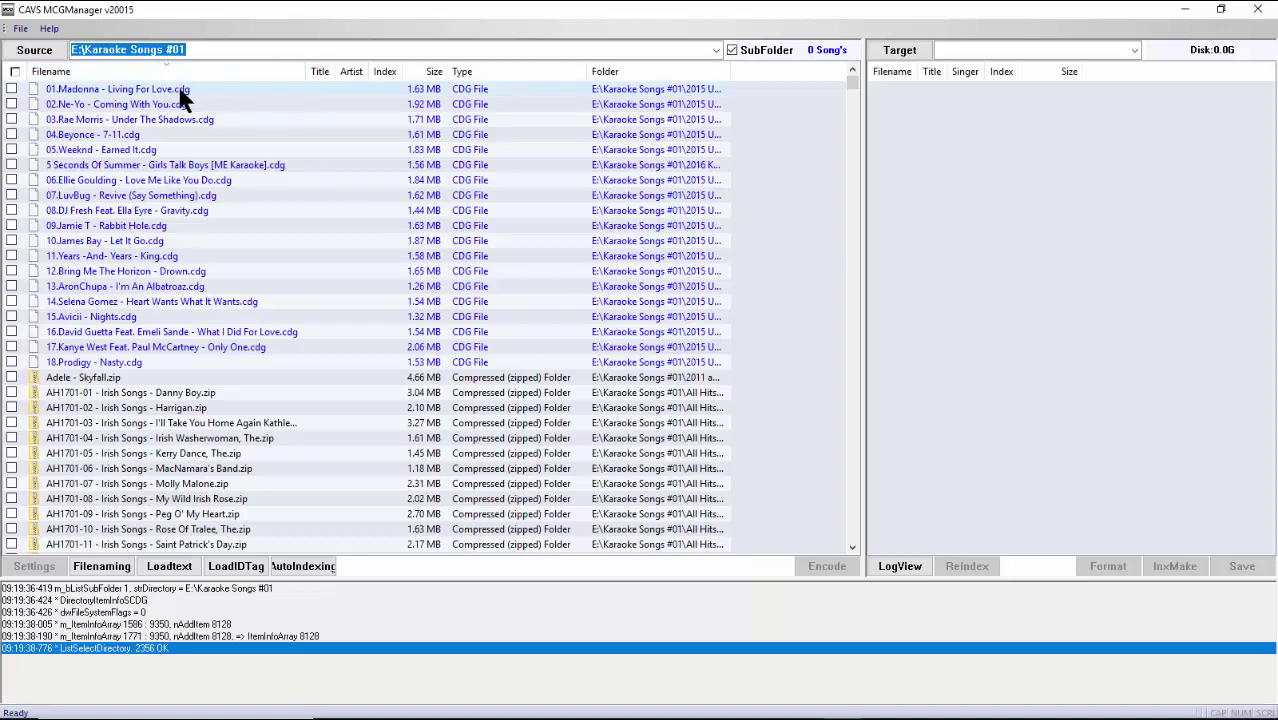
{"action": "left_click", "coordinate": [185, 90]}
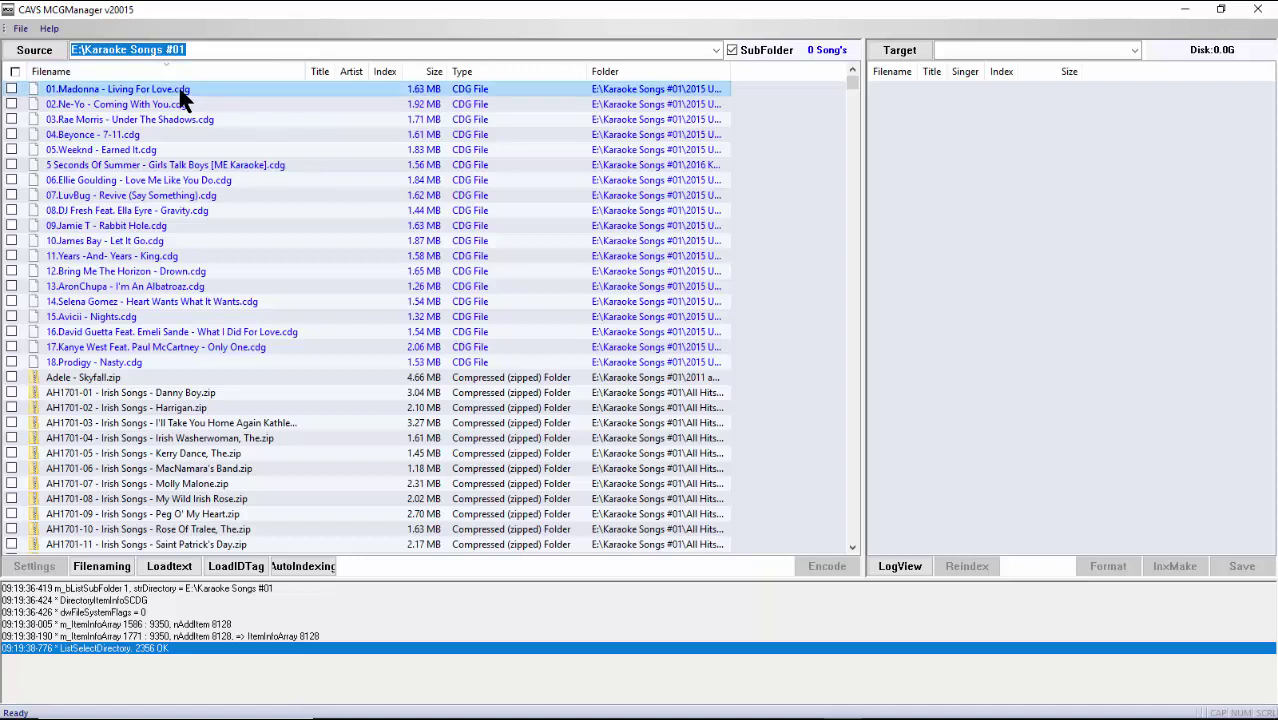
{"action": "left_click", "coordinate": [145, 379], "text": "shift"}
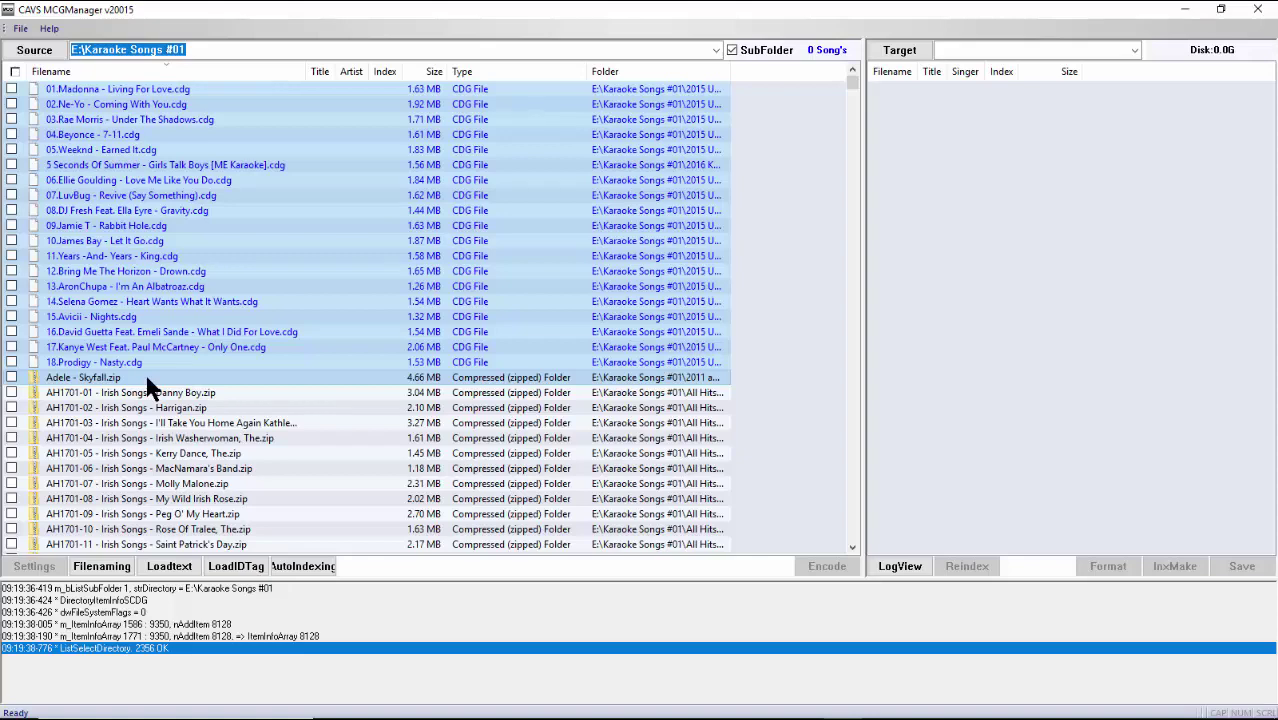
Apply the {Artist}-{Title} file naming pattern to the selected songs and widen the Title column
{"action": "right_click", "coordinate": [147, 380]}
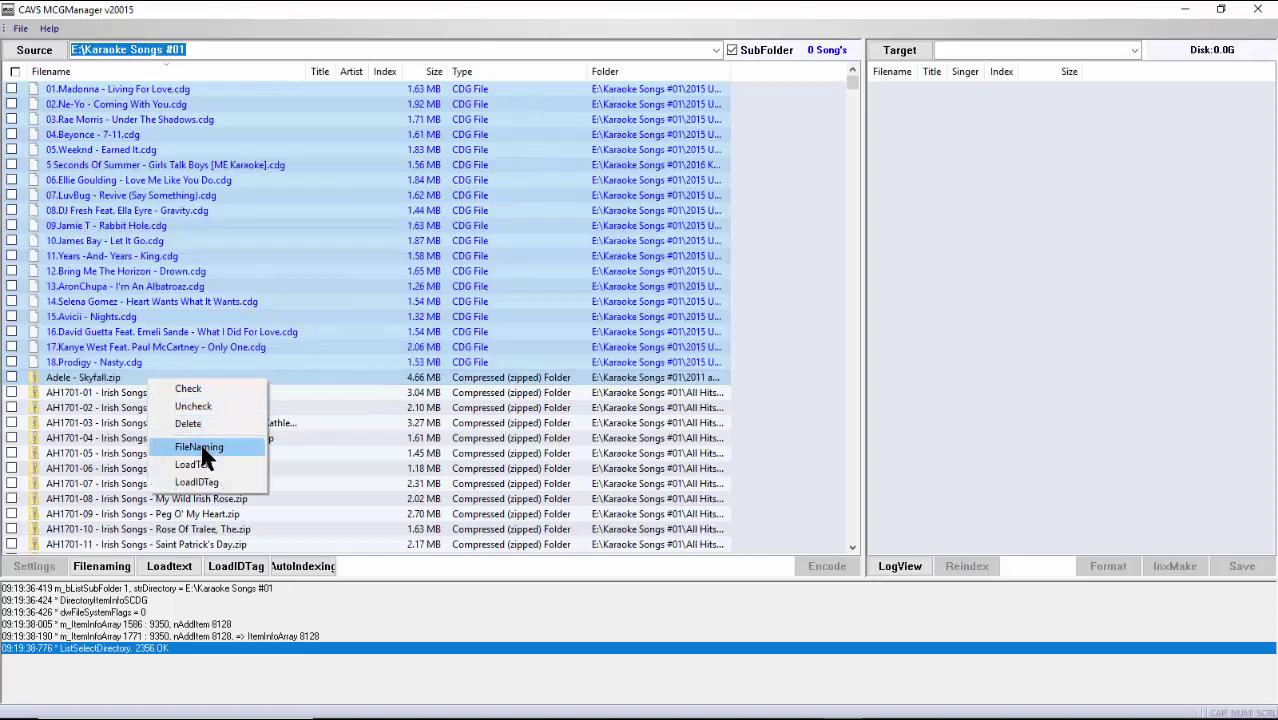
{"action": "left_click", "coordinate": [201, 447]}
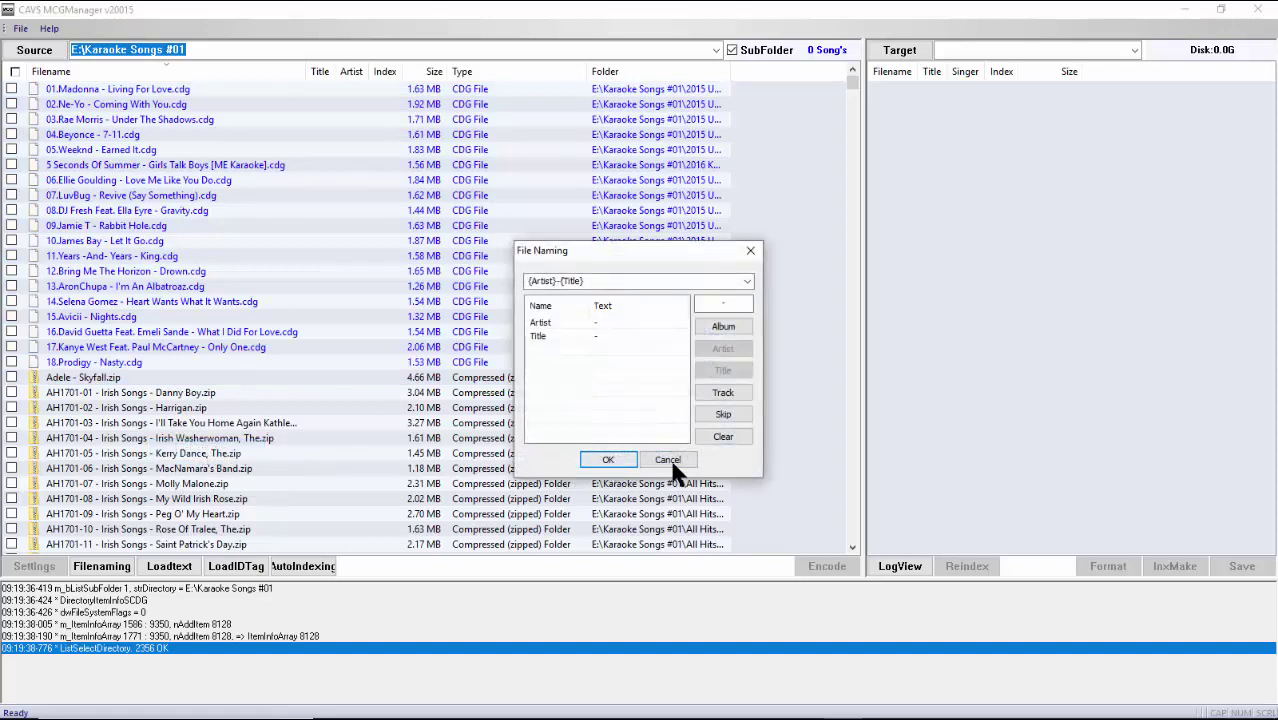
{"action": "left_click", "coordinate": [720, 436]}
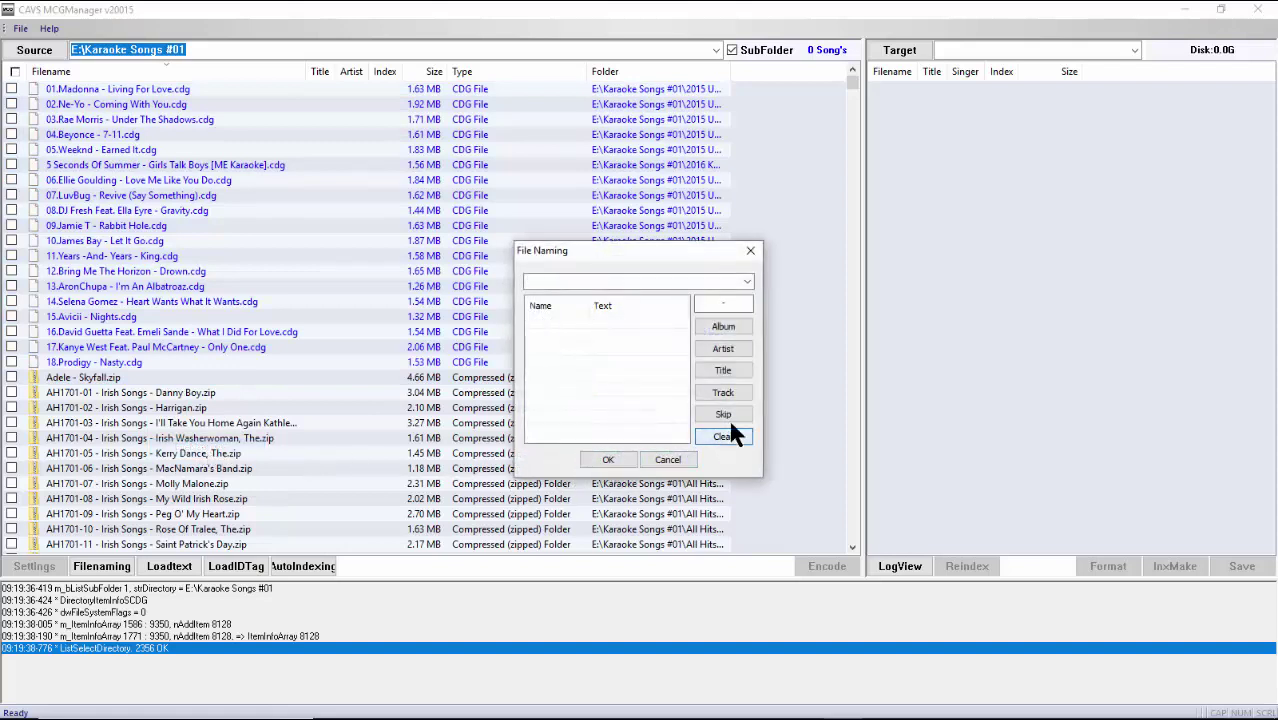
{"action": "left_click", "coordinate": [729, 346]}
{"action": "left_click", "coordinate": [735, 370]}
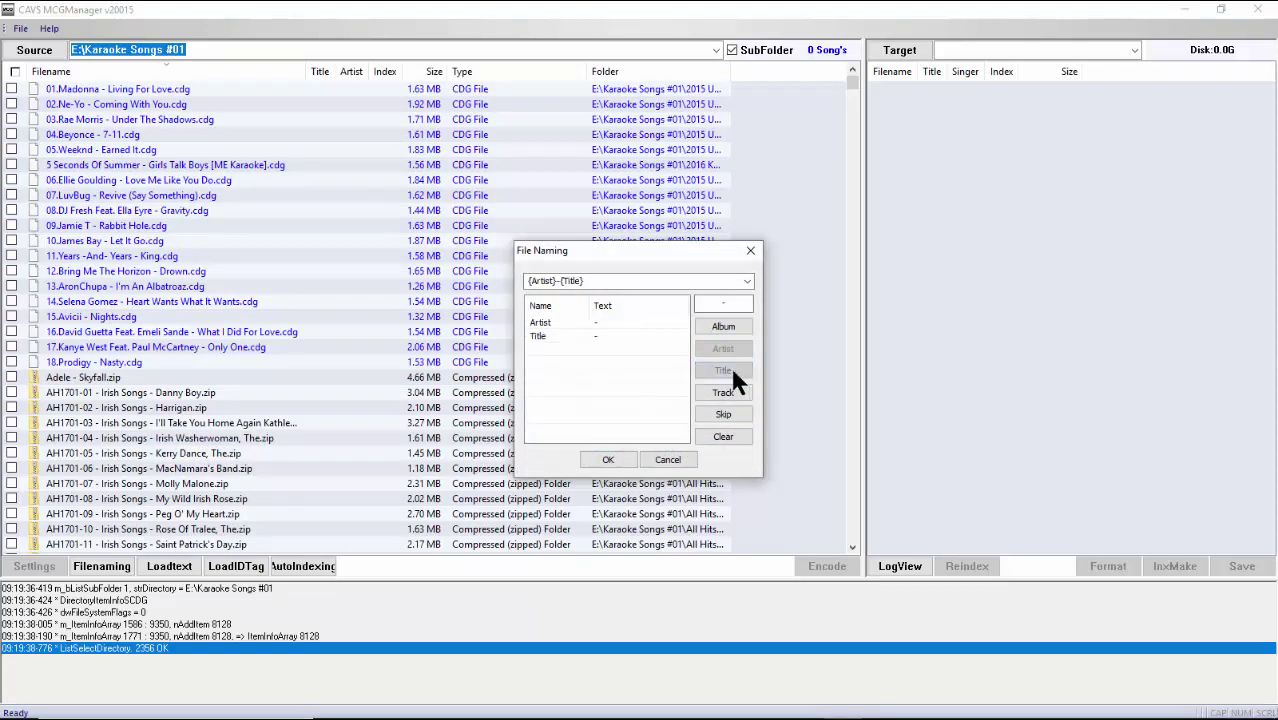
{"action": "left_click", "coordinate": [614, 460]}
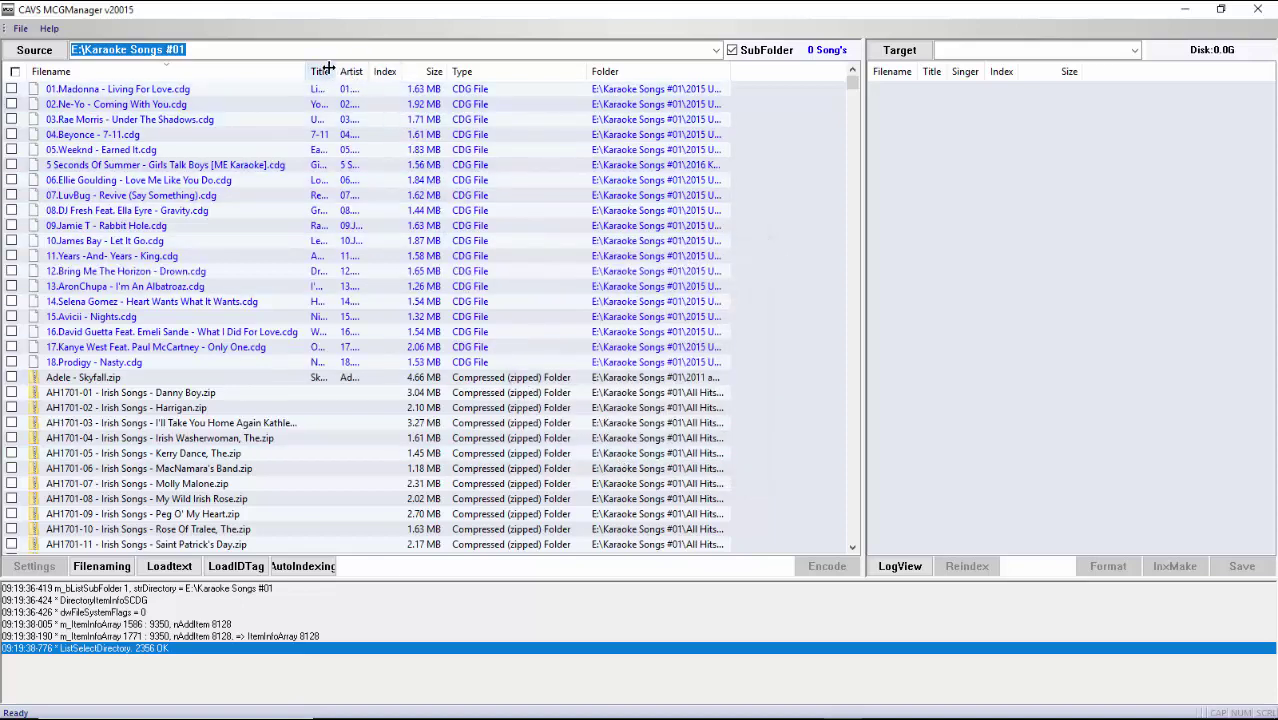
{"action": "left_click_drag", "start_coordinate": [337, 69], "coordinate": [609, 86]}
Delete the 01. and 02. number prefixes from the first two Artist entries, starting with Madonna
{"action": "double_click", "coordinate": [527, 90]}
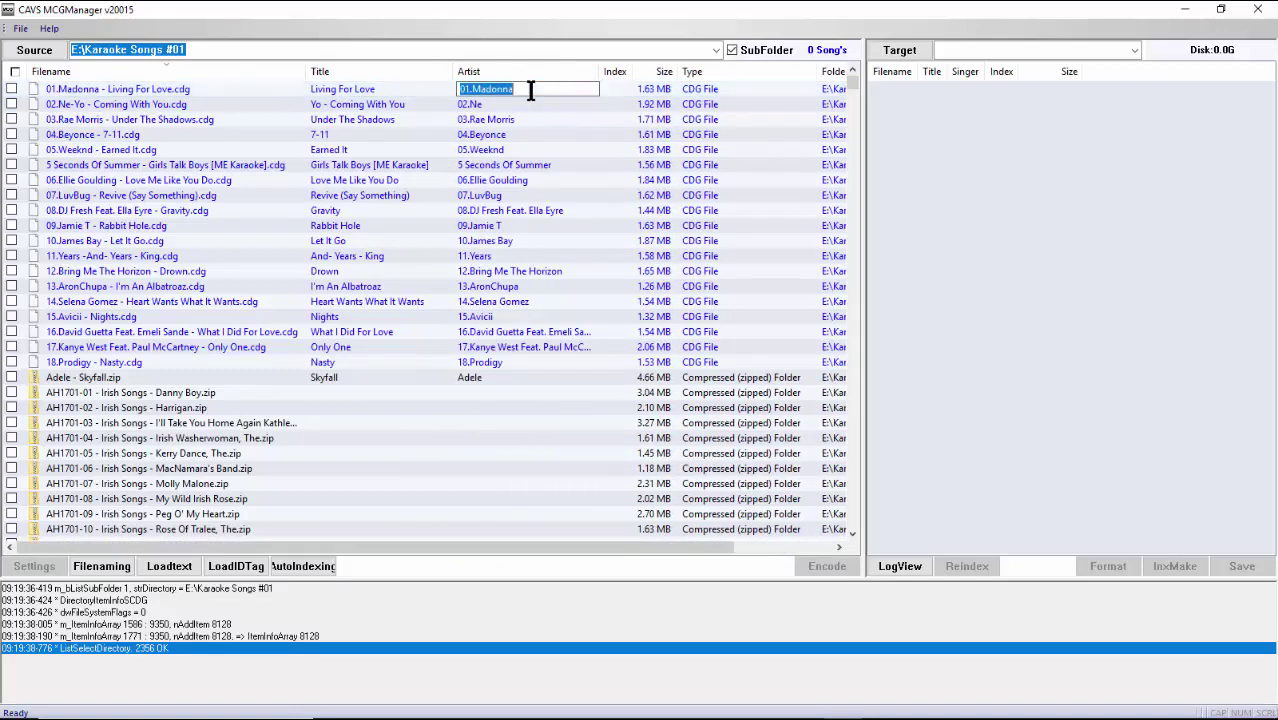
{"action": "key", "text": "Home"}
{"action": "key", "text": "Delete"}
{"action": "key", "text": "Delete"}
{"action": "key", "text": "Delete"}
{"action": "left_click", "coordinate": [546, 103]}
{"action": "left_click", "coordinate": [546, 103]}
{"action": "key", "text": "Home"}
{"action": "key", "text": "Delete"}
{"action": "key", "text": "Delete"}
{"action": "key", "text": "Delete"}
{"action": "key", "text": "Return"}
Complete row 2's artist as Ne-Yo and remove the stray 'Yo -' from its title
{"action": "left_click", "coordinate": [540, 104]}
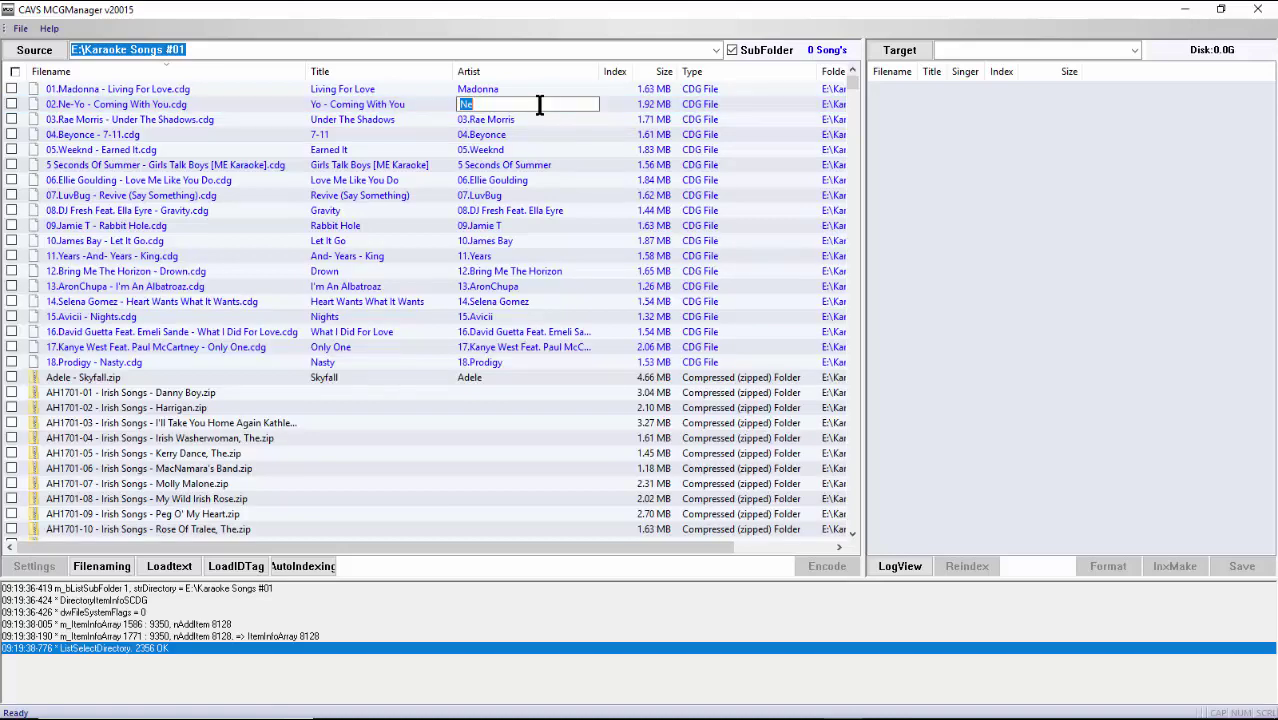
{"action": "key", "text": "End"}
{"action": "type", "text": "-Yo"}
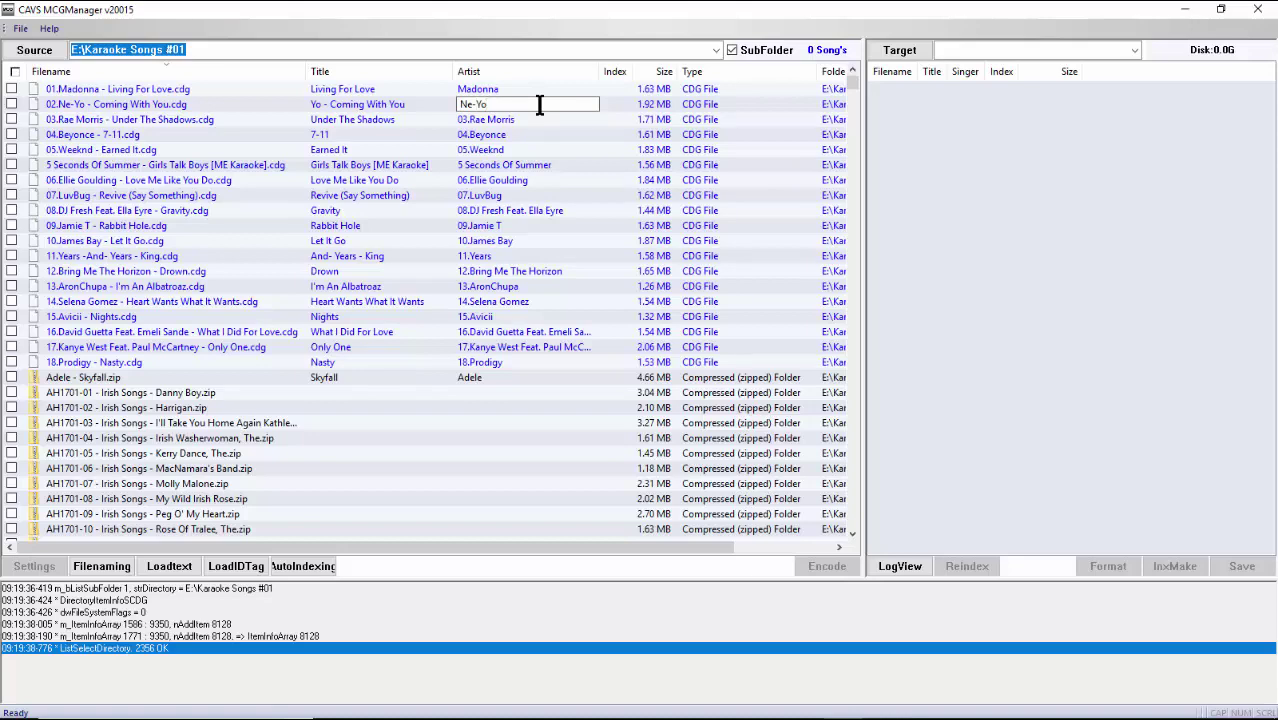
{"action": "left_click", "coordinate": [410, 103]}
{"action": "left_click", "coordinate": [412, 104]}
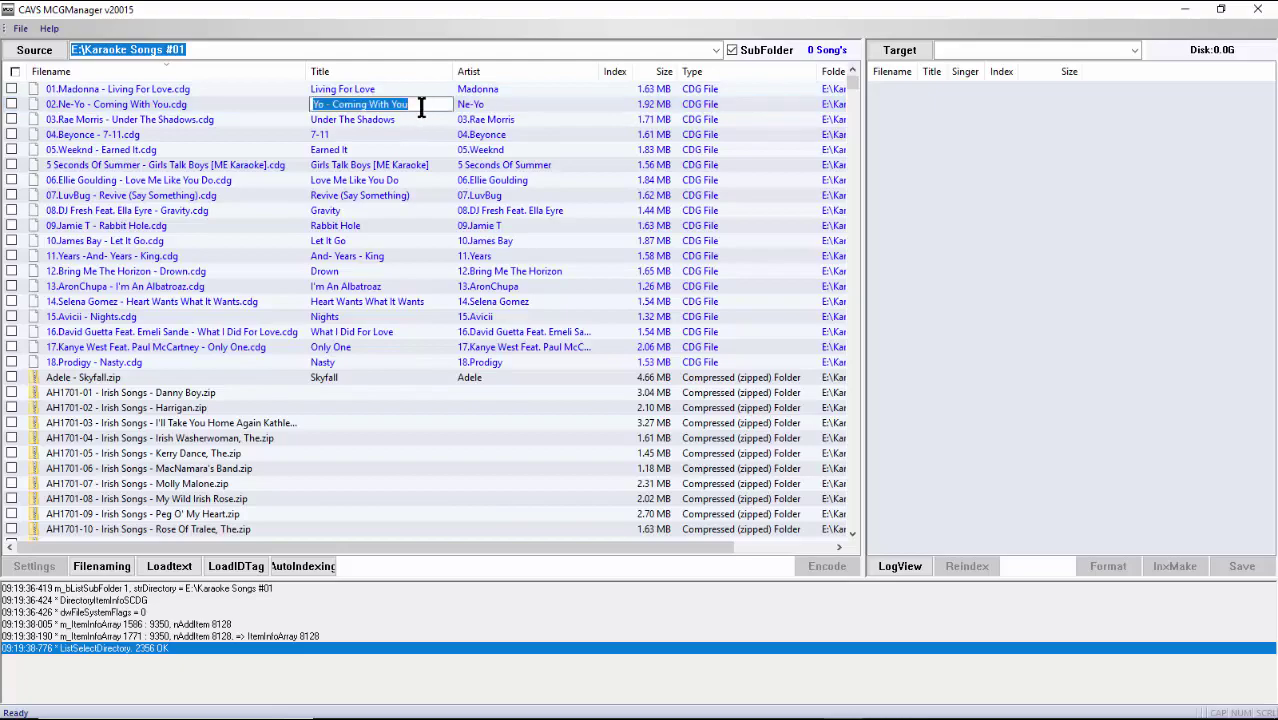
{"action": "key", "text": "Home"}
{"action": "key", "text": "Delete"}
{"action": "key", "text": "Delete"}
{"action": "key", "text": "Delete"}
{"action": "key", "text": "Delete"}
{"action": "key", "text": "Delete"}
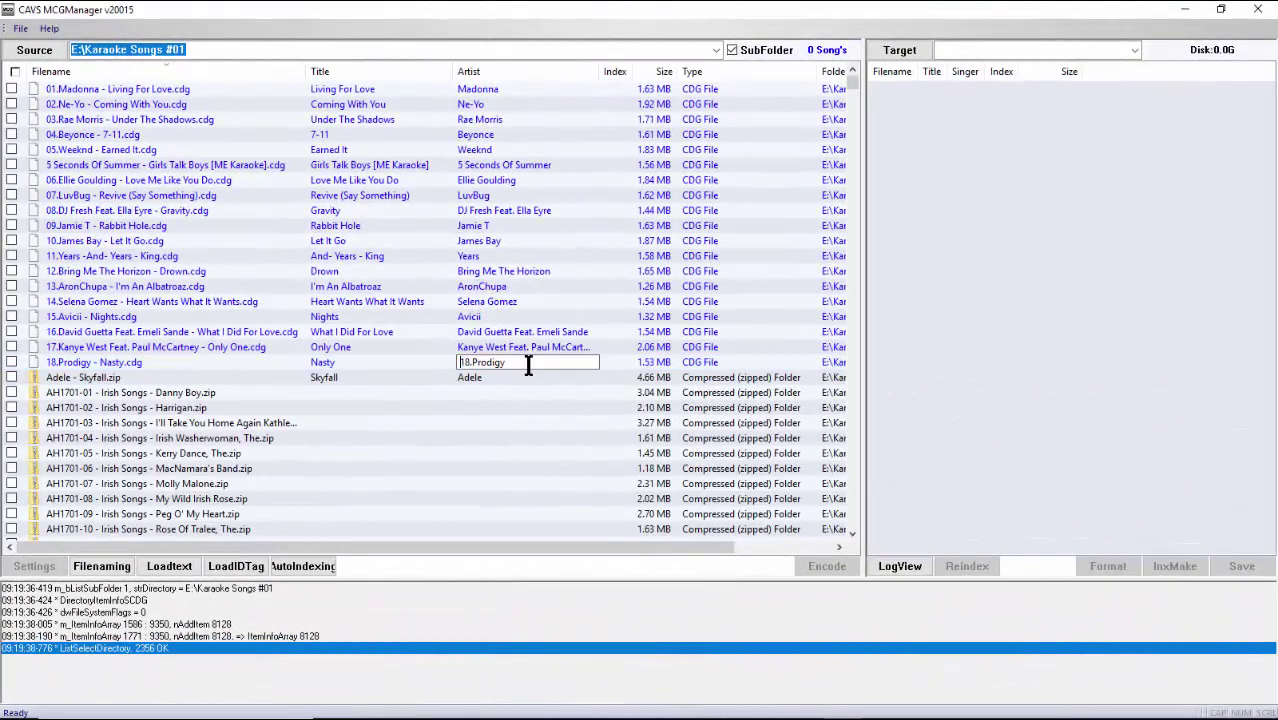
Remove the 18. prefix from Prodigy's Artist entry and finish editing
{"action": "key", "text": "Home"}
{"action": "key", "text": "Delete"}
{"action": "key", "text": "Delete"}
{"action": "key", "text": "Delete"}
{"action": "left_click", "coordinate": [530, 381]}
{"action": "left_click", "coordinate": [215, 395]}
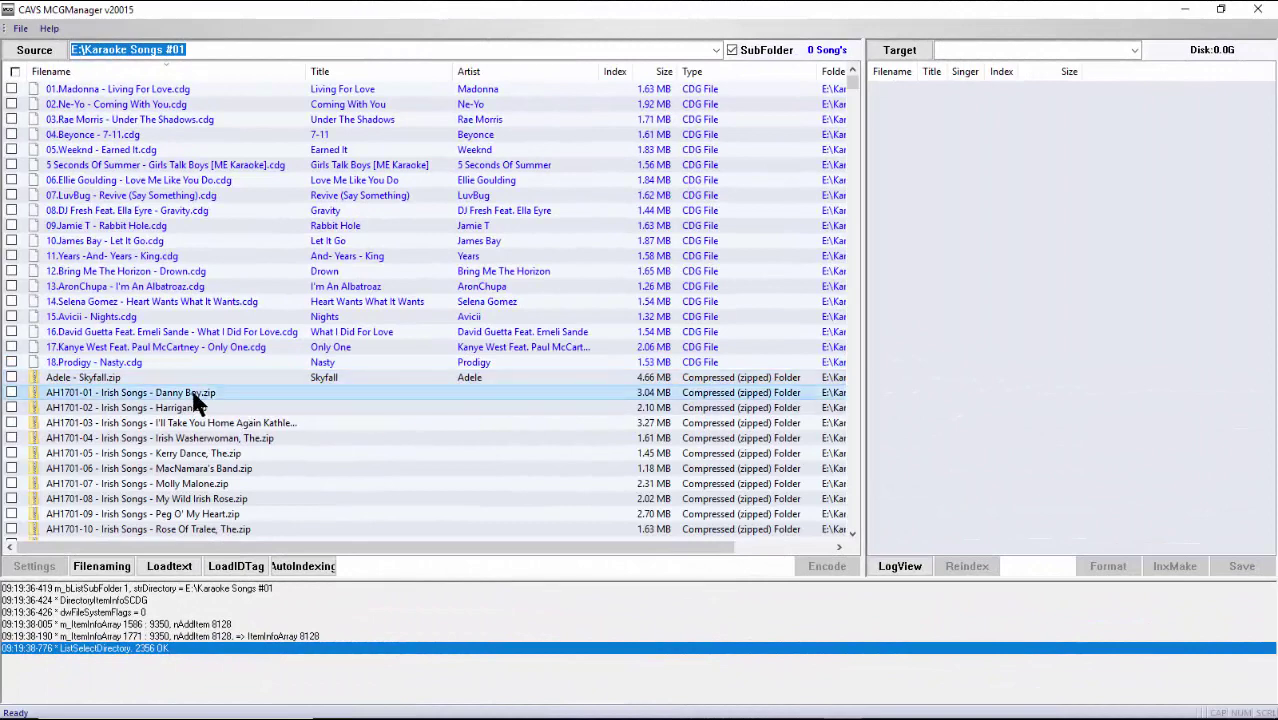
Scroll down and select the AHVP zip block through AHVP10-15 Gaynor, Gloria - I Will Survive
{"action": "scroll", "coordinate": [197, 400], "scroll_direction": "down", "scroll_amount": 2}
{"action": "scroll", "coordinate": [197, 400], "scroll_direction": "down", "scroll_amount": 6}
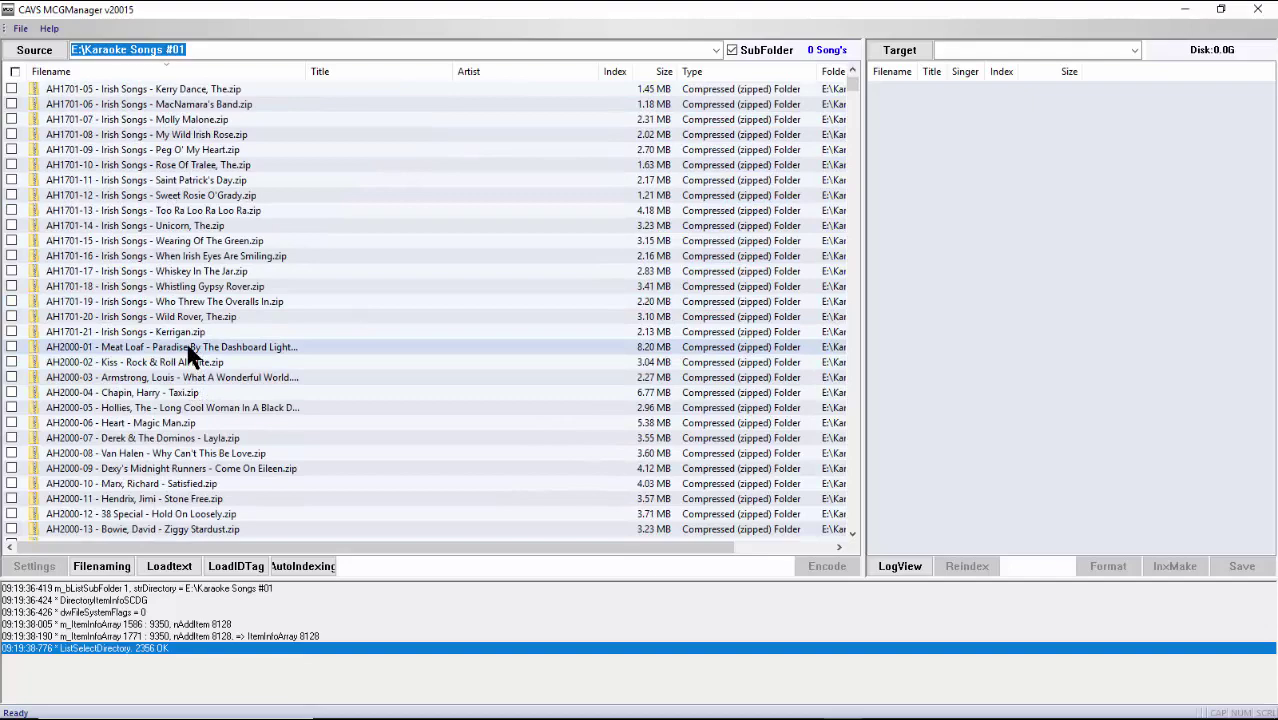
{"action": "scroll", "coordinate": [193, 390], "scroll_direction": "down", "scroll_amount": 10}
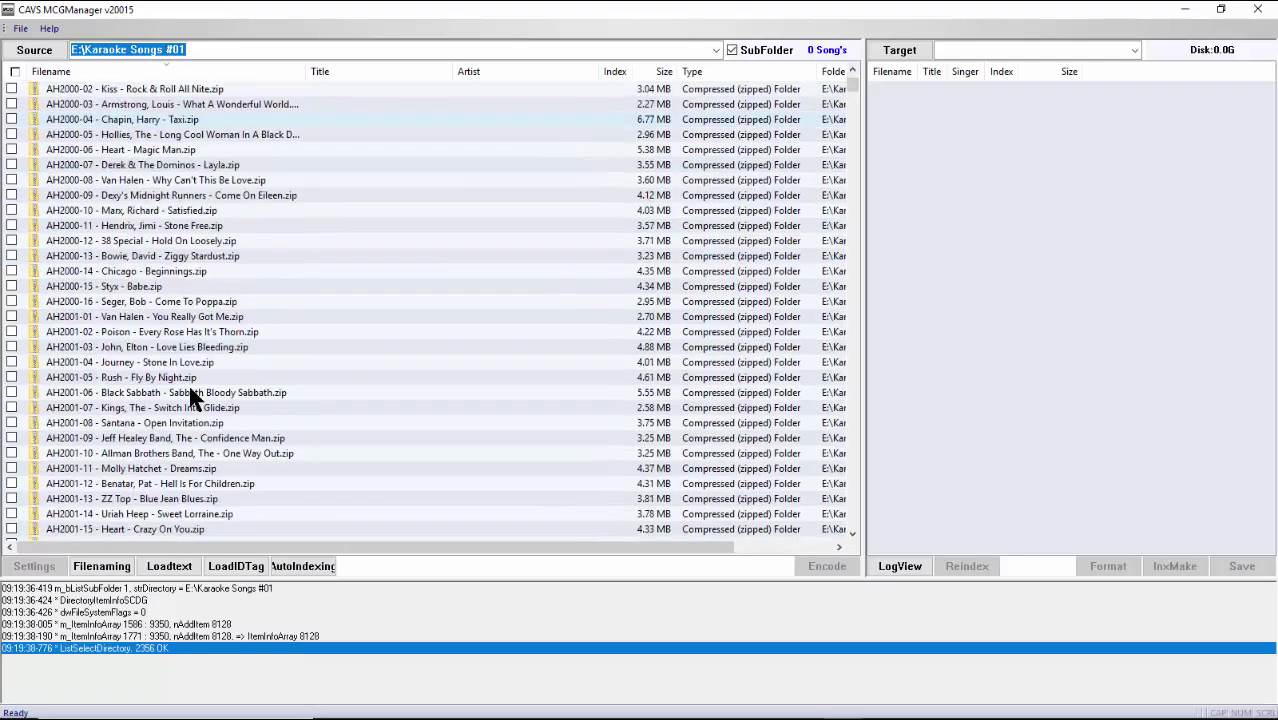
{"action": "scroll", "coordinate": [193, 395], "scroll_direction": "down", "scroll_amount": 16}
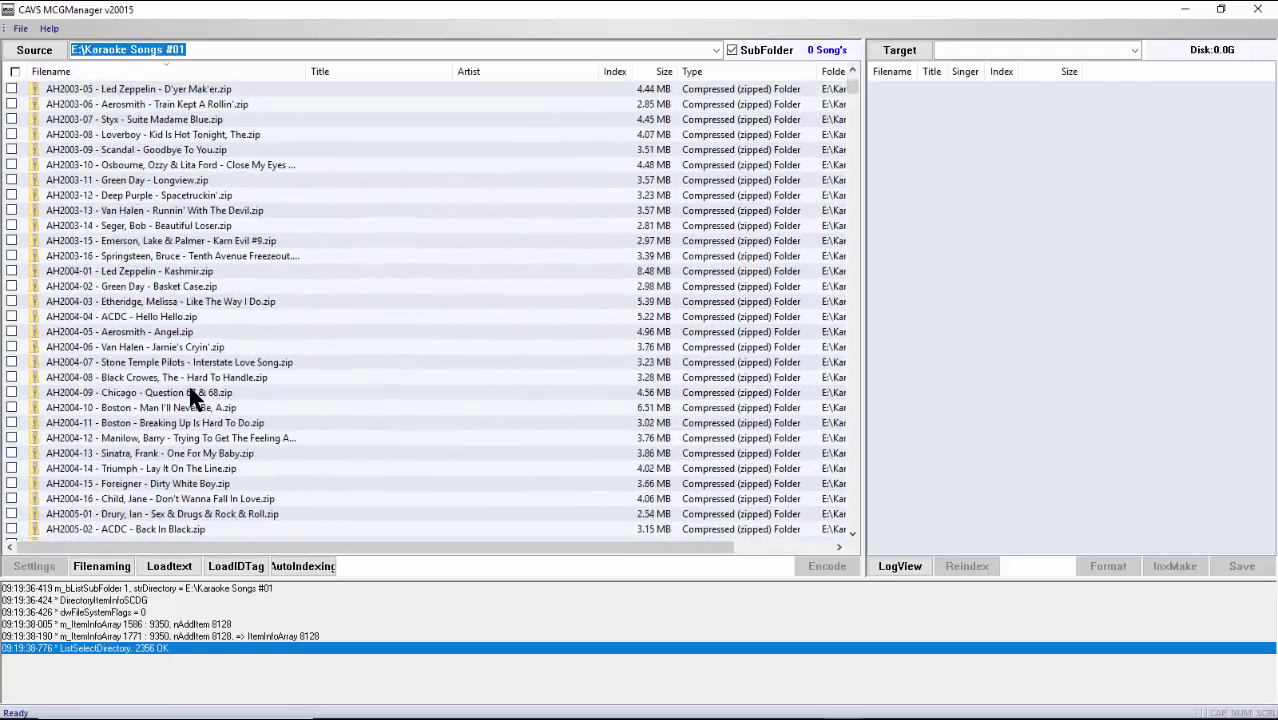
{"action": "scroll", "coordinate": [193, 397], "scroll_direction": "down", "scroll_amount": 17}
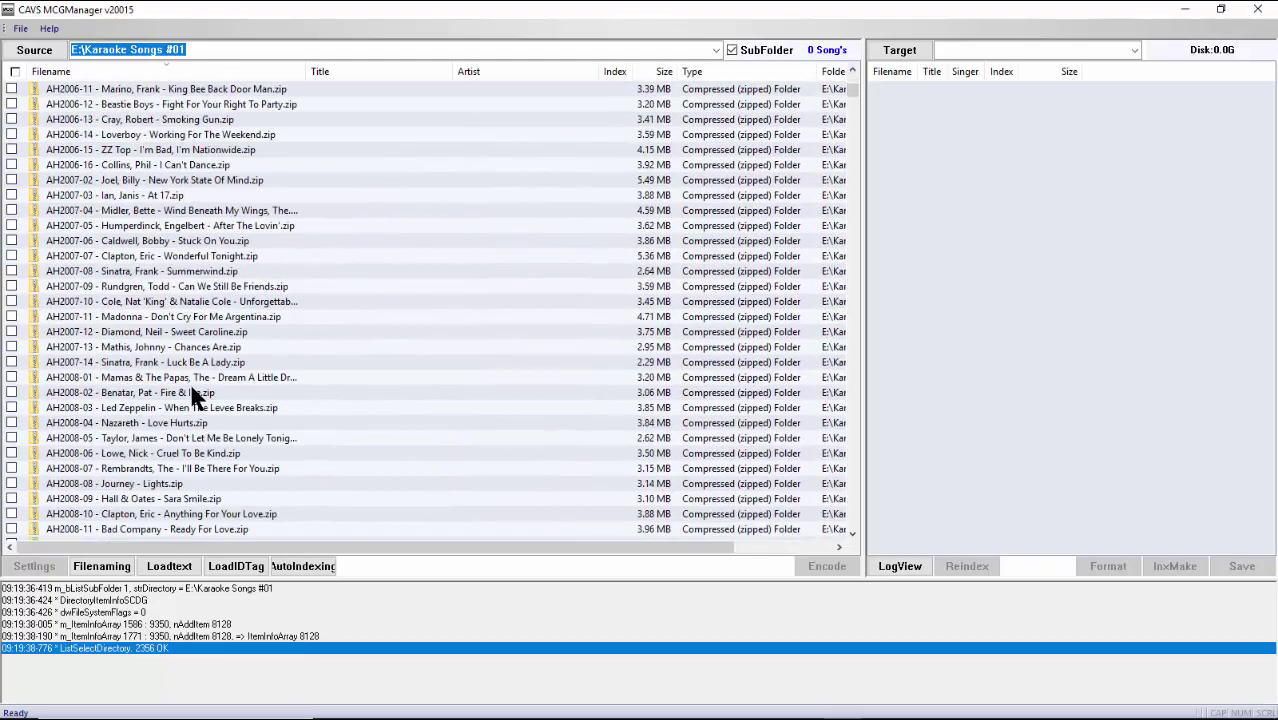
{"action": "scroll", "coordinate": [195, 398], "scroll_direction": "down", "scroll_amount": 17}
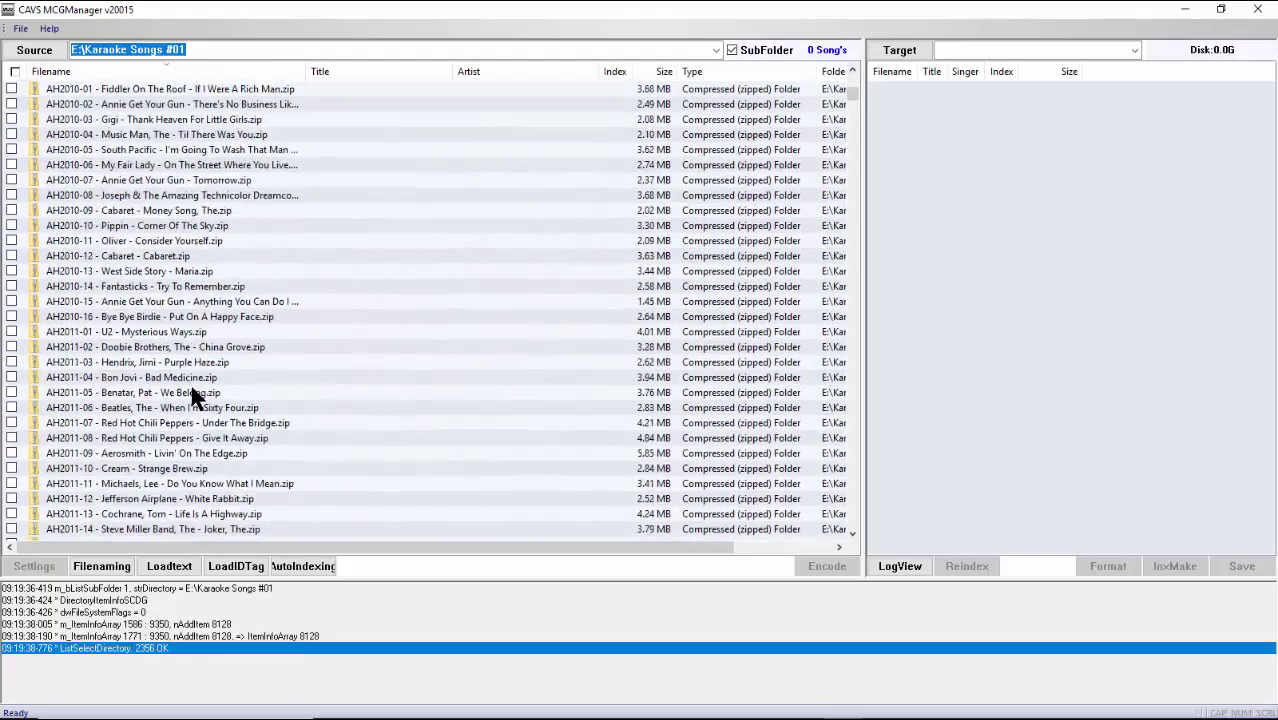
{"action": "scroll", "coordinate": [195, 398], "scroll_direction": "down", "scroll_amount": 17}
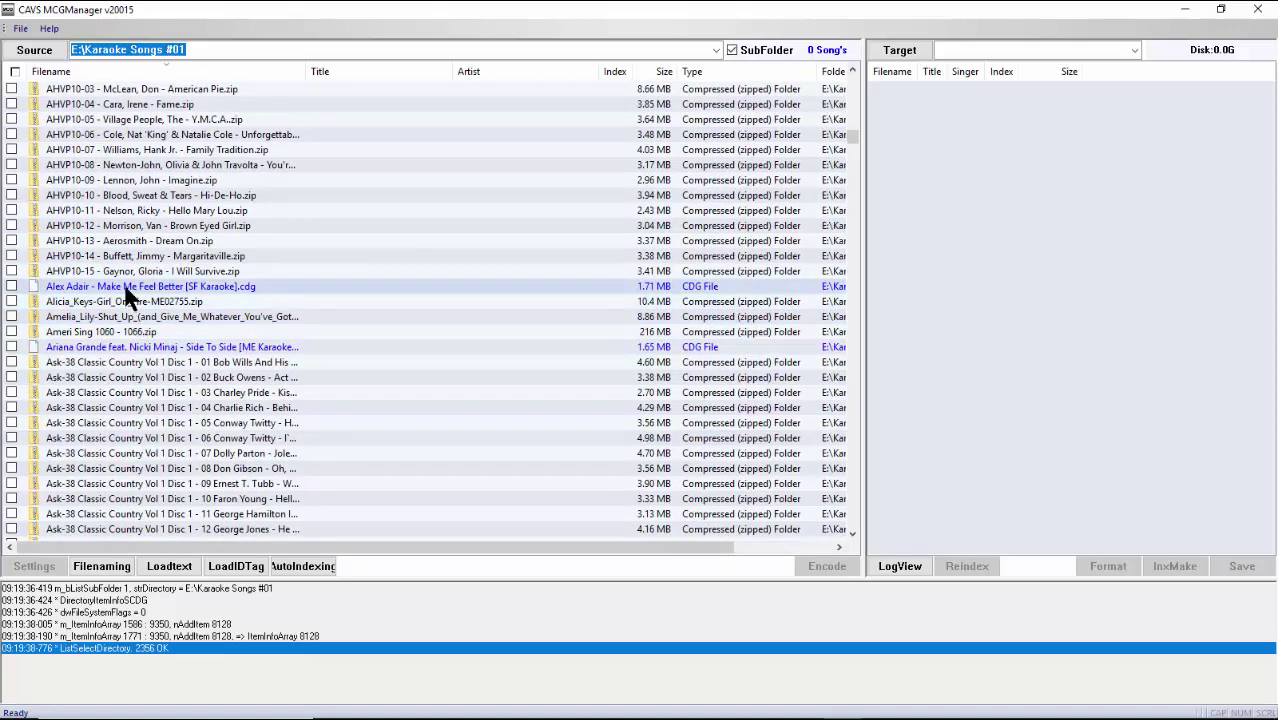
{"action": "left_click", "coordinate": [128, 275], "text": "shift"}
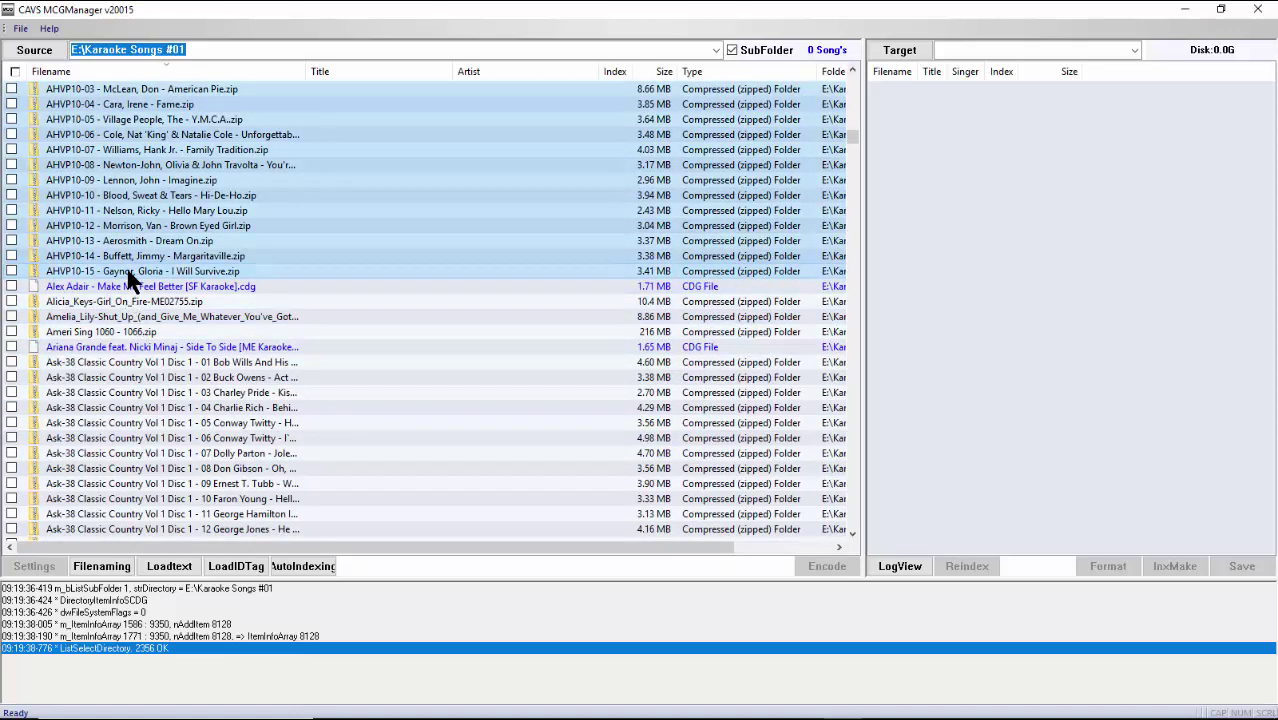
Apply a Skip, Skip, Artist, Title file-naming pattern to the selected AHVP zip songs
{"action": "right_click", "coordinate": [128, 278]}
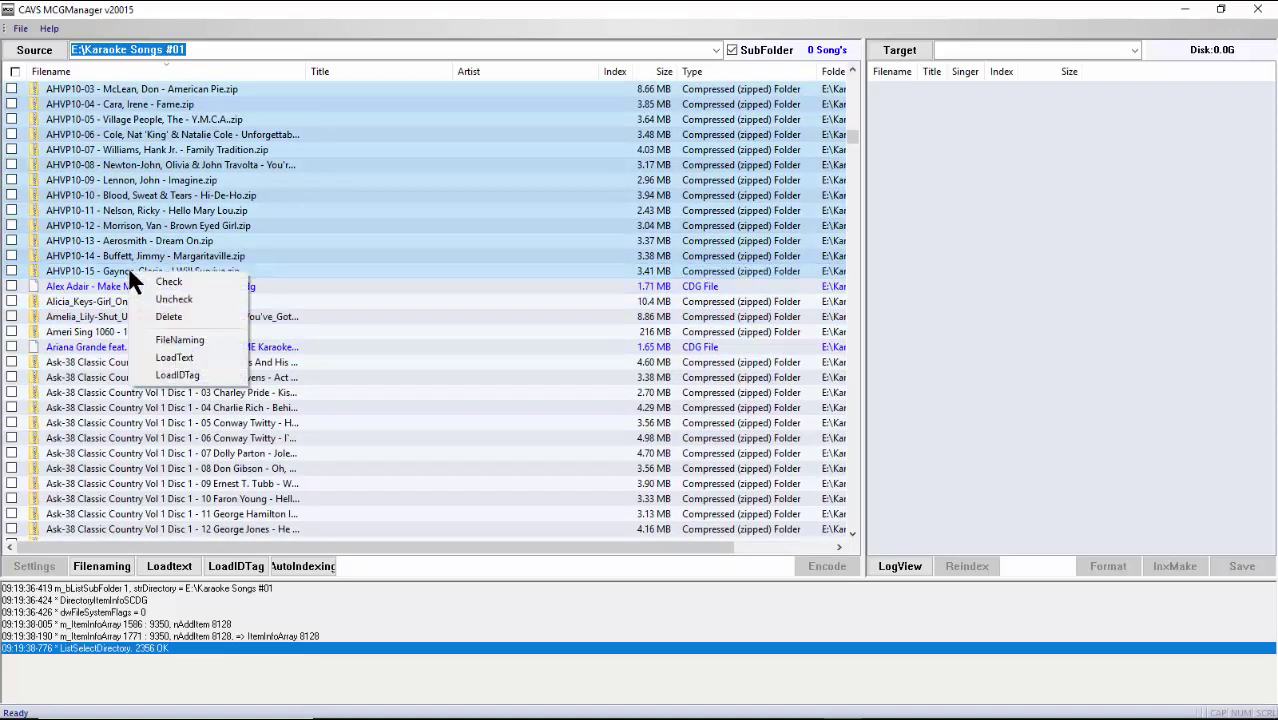
{"action": "left_click", "coordinate": [165, 340]}
{"action": "left_click", "coordinate": [733, 433]}
{"action": "left_click", "coordinate": [732, 412]}
{"action": "left_click", "coordinate": [730, 407]}
{"action": "left_click", "coordinate": [742, 348]}
{"action": "left_click", "coordinate": [736, 371]}
{"action": "left_click", "coordinate": [626, 459]}
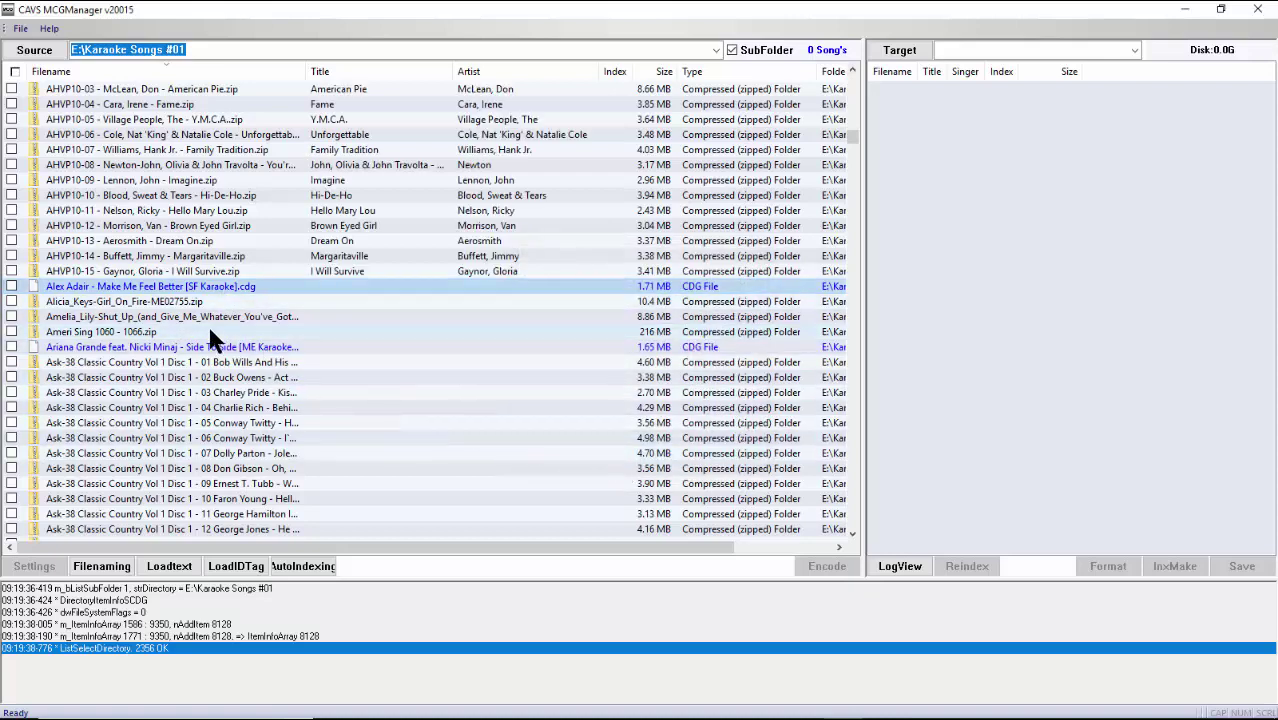
Apply an Artist, Title naming pattern to the Alex Adair–Ariana Grande CDG files, then sort by Title
{"action": "left_click", "coordinate": [197, 350], "text": "shift"}
{"action": "right_click", "coordinate": [197, 352]}
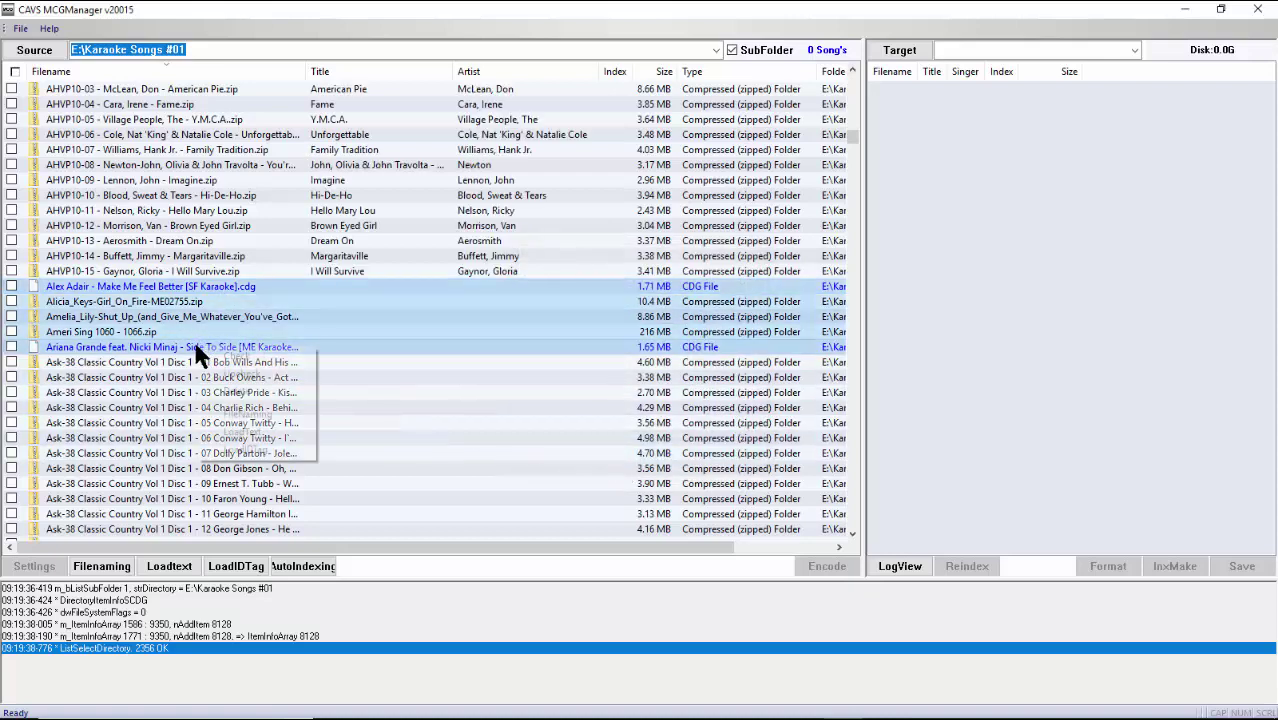
{"action": "left_click", "coordinate": [246, 414]}
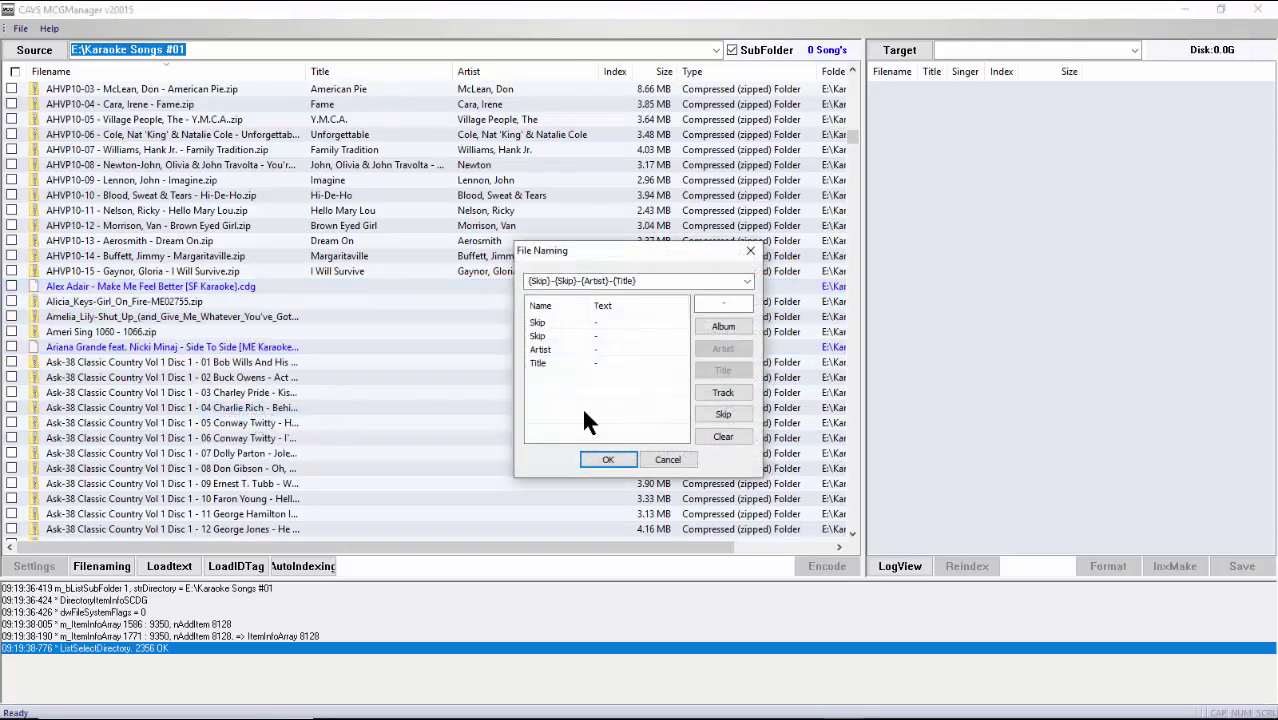
{"action": "left_click", "coordinate": [723, 437]}
{"action": "left_click", "coordinate": [723, 349]}
{"action": "left_click", "coordinate": [727, 369]}
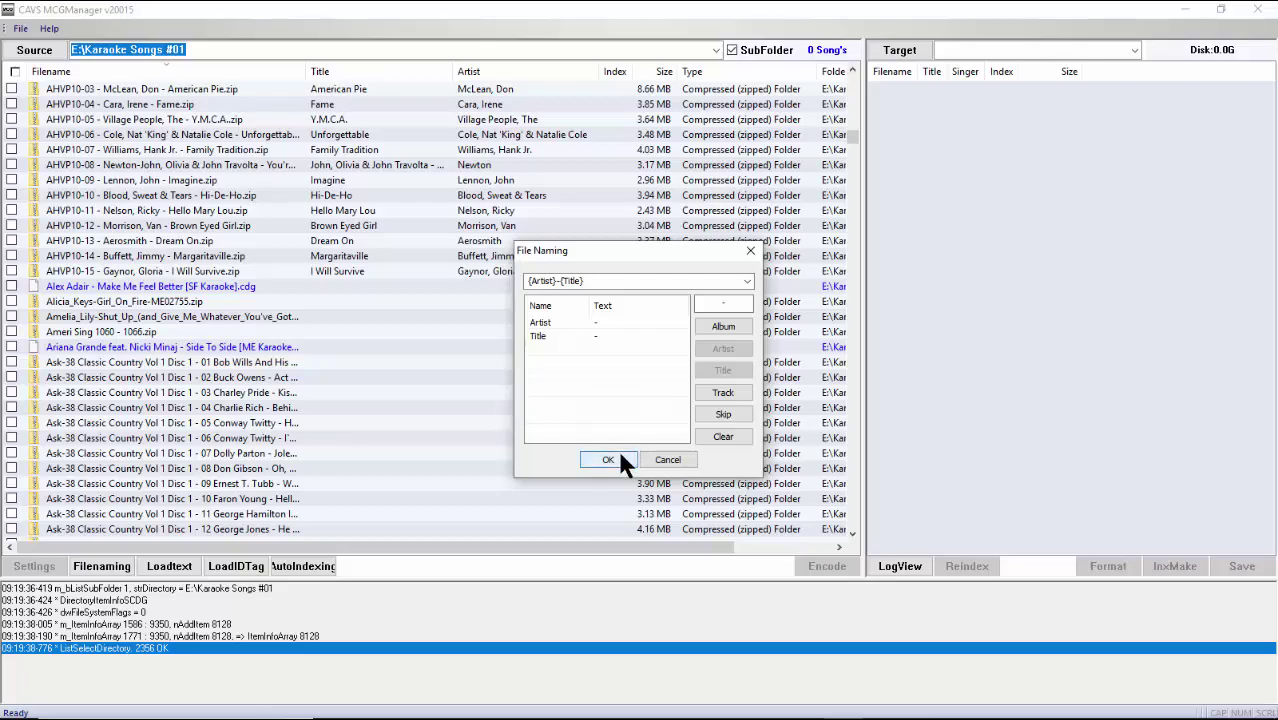
{"action": "left_click", "coordinate": [608, 459]}
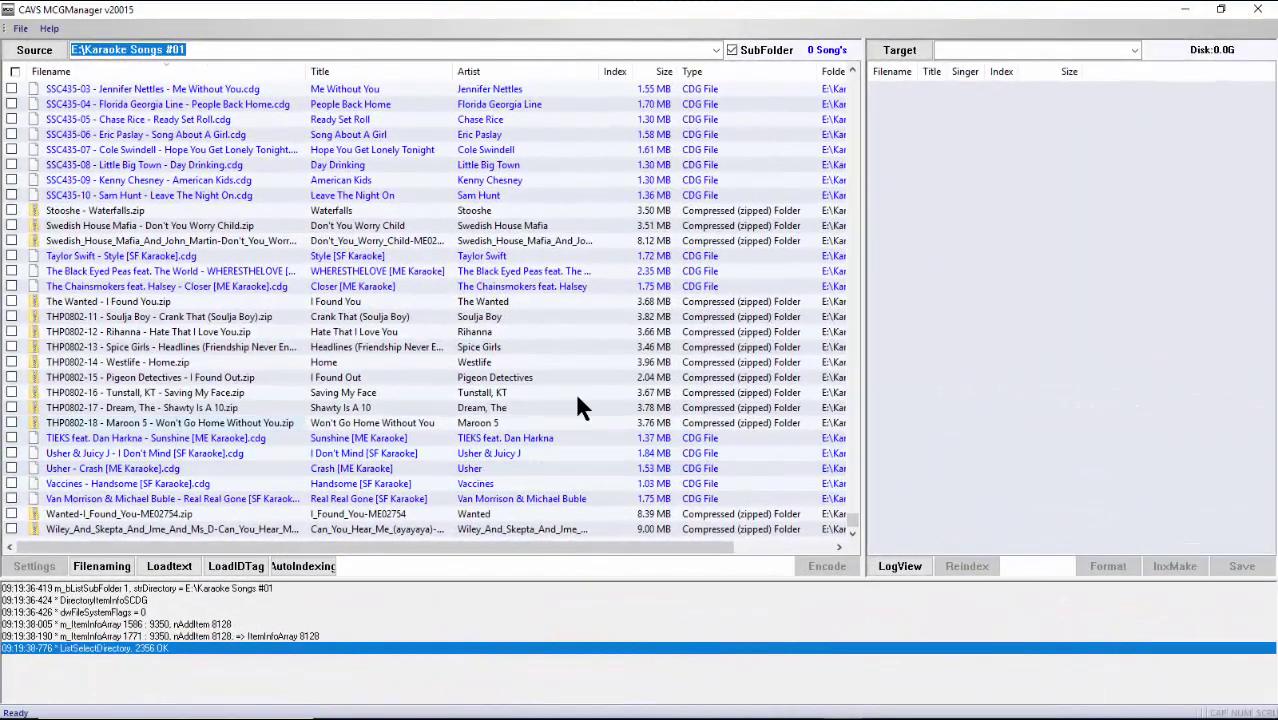
{"action": "left_click", "coordinate": [357, 78]}
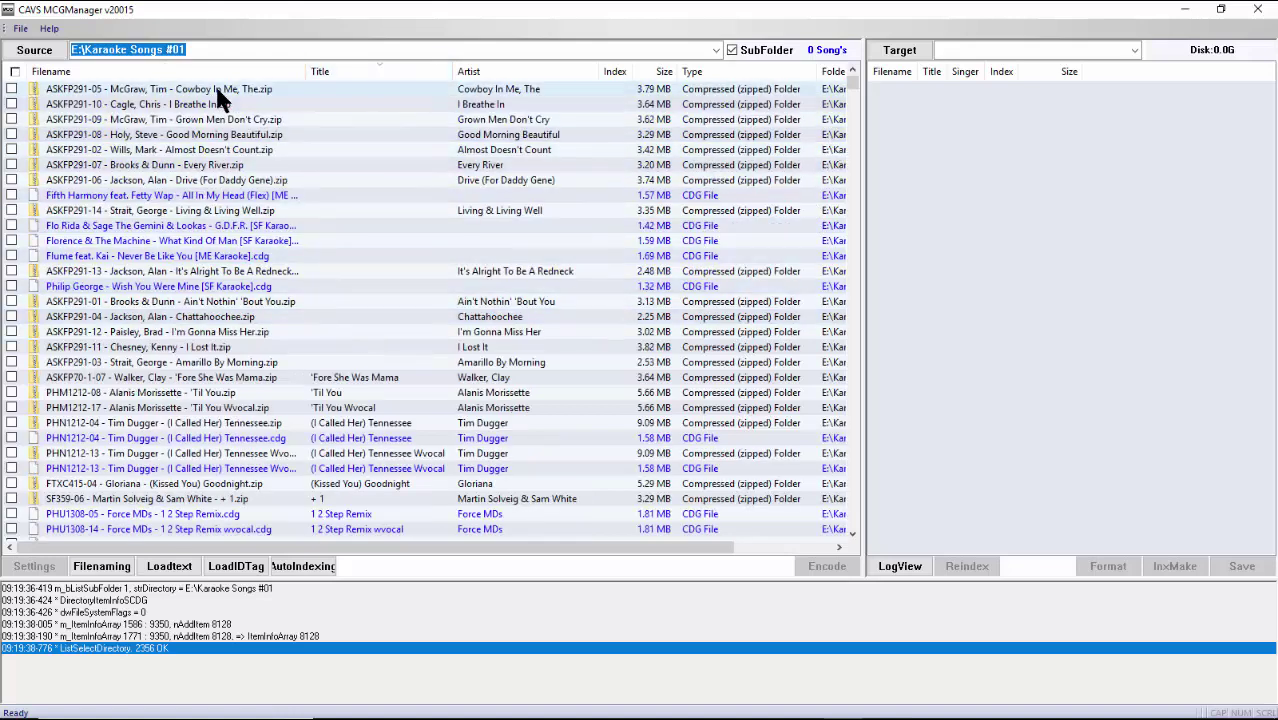
Apply a Skip, Skip, Artist, Title naming pattern to the ASKFP291 songs from Cowboy In Me to Drive
{"action": "left_click", "coordinate": [210, 182], "text": "shift"}
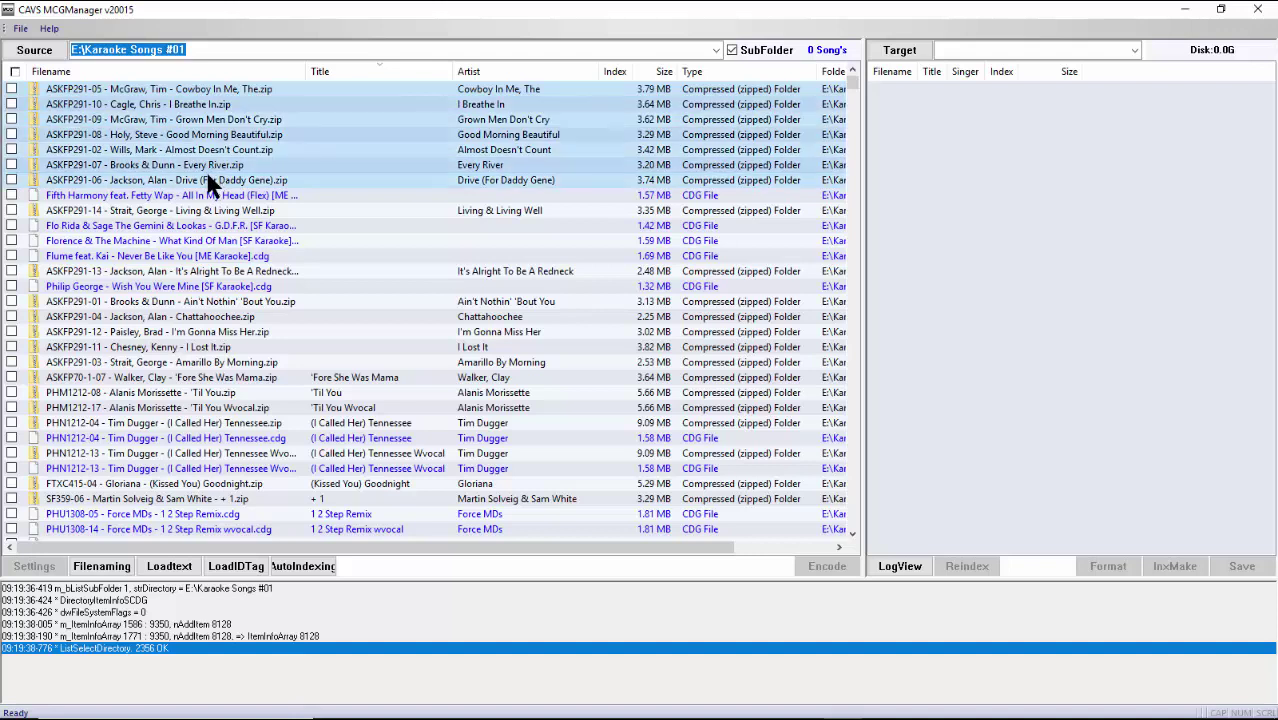
{"action": "right_click", "coordinate": [210, 182]}
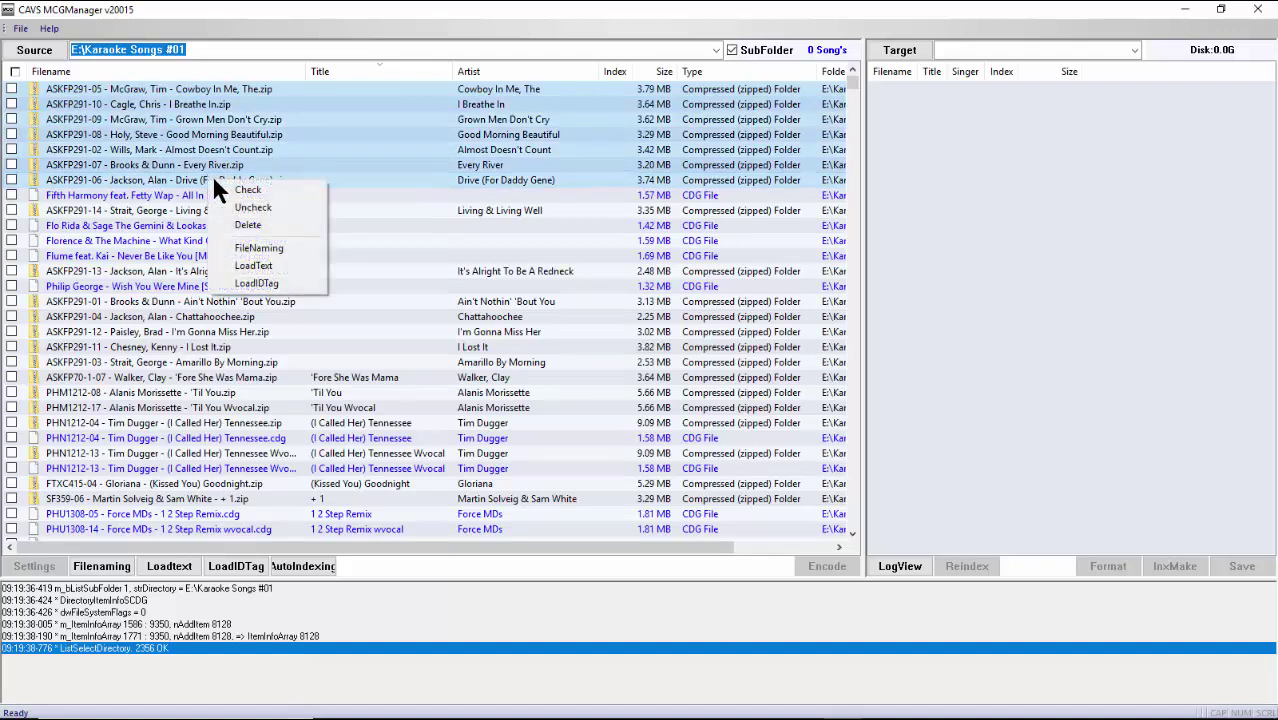
{"action": "left_click", "coordinate": [262, 248]}
{"action": "left_click", "coordinate": [737, 432]}
{"action": "left_click", "coordinate": [731, 412]}
{"action": "left_click", "coordinate": [731, 412]}
{"action": "left_click", "coordinate": [731, 347]}
{"action": "left_click", "coordinate": [724, 371]}
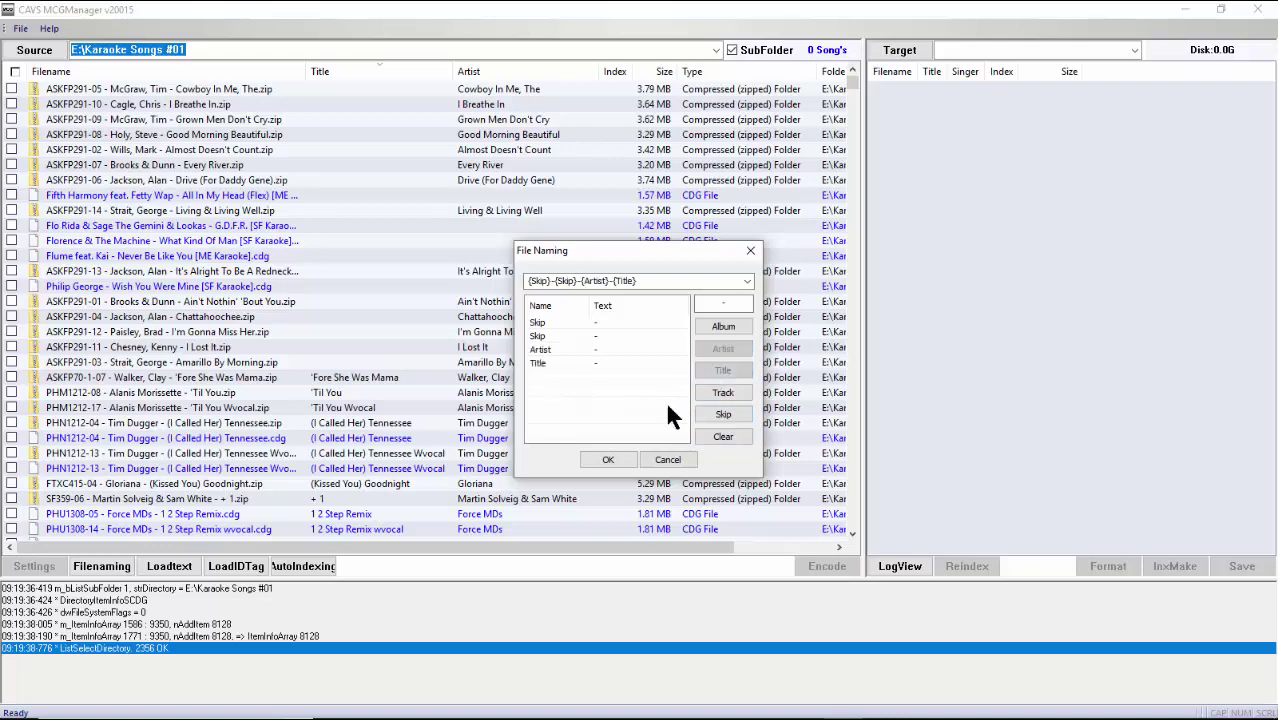
{"action": "left_click", "coordinate": [610, 459]}
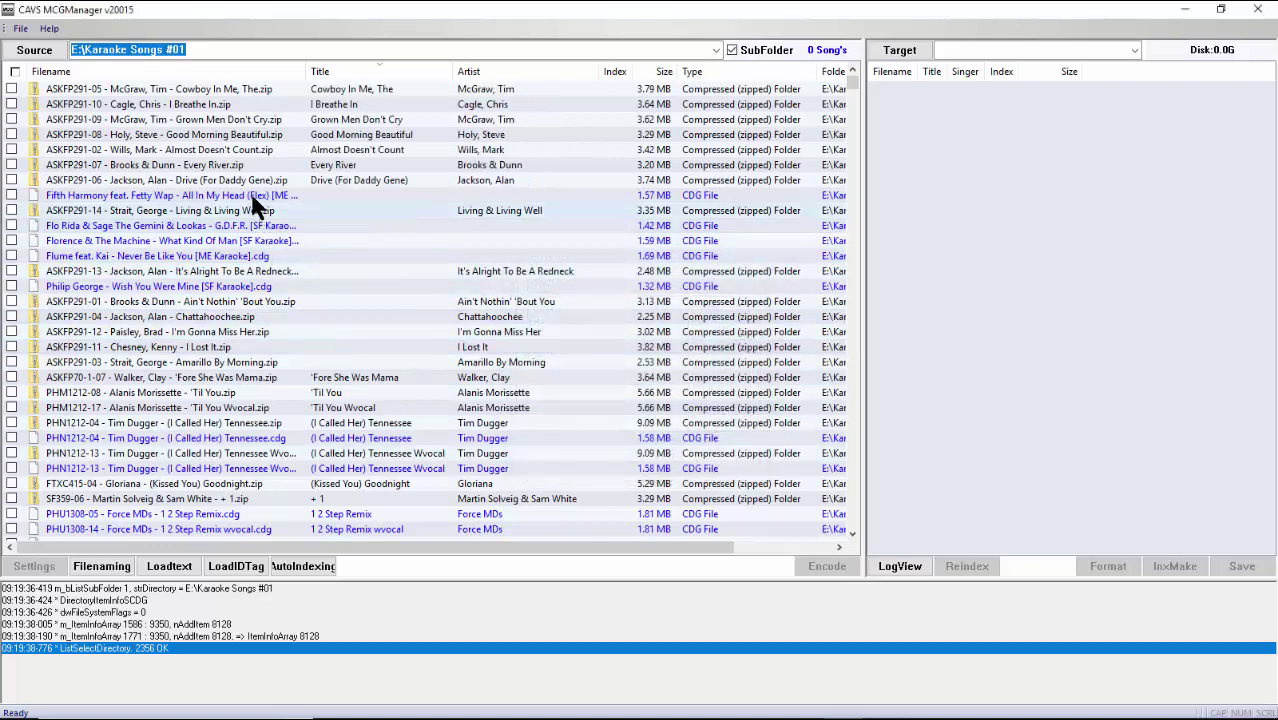
Select the untitled rows Fifth Harmony to Flume, plus Philip George and two more untitled songs
{"action": "left_click", "coordinate": [190, 262], "text": "shift"}
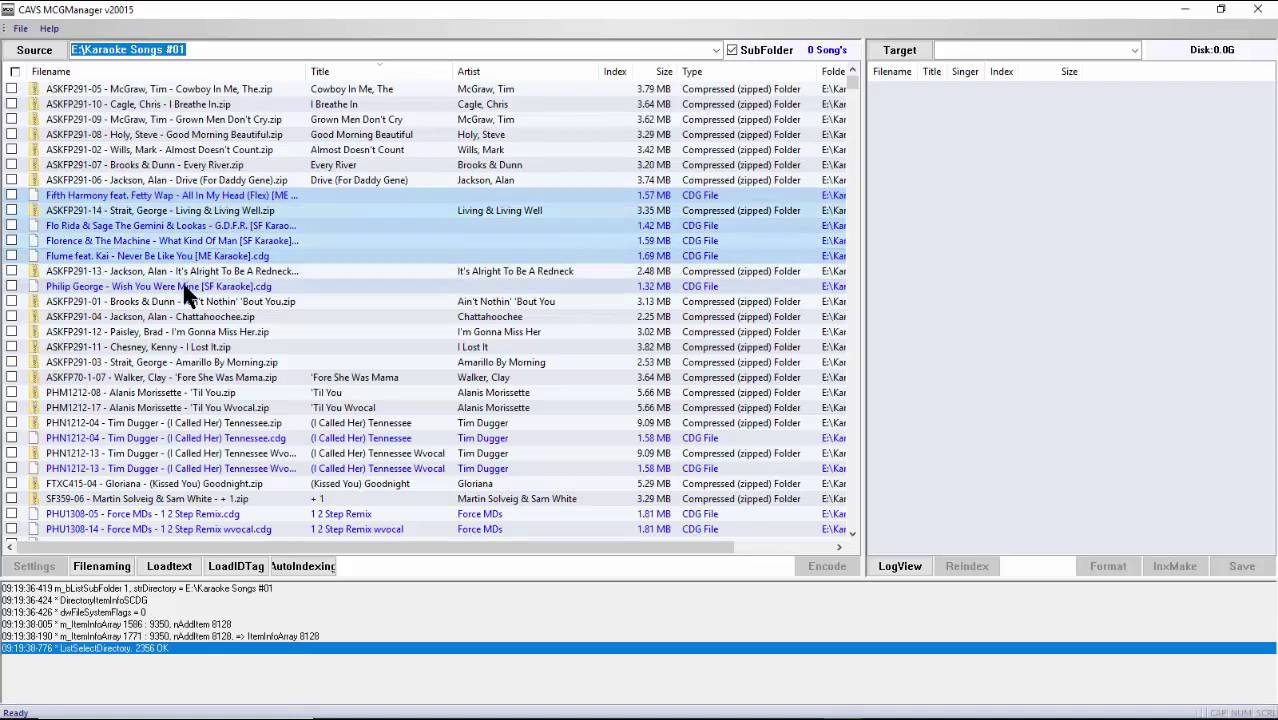
{"action": "left_click", "coordinate": [185, 289], "text": "ctrl"}
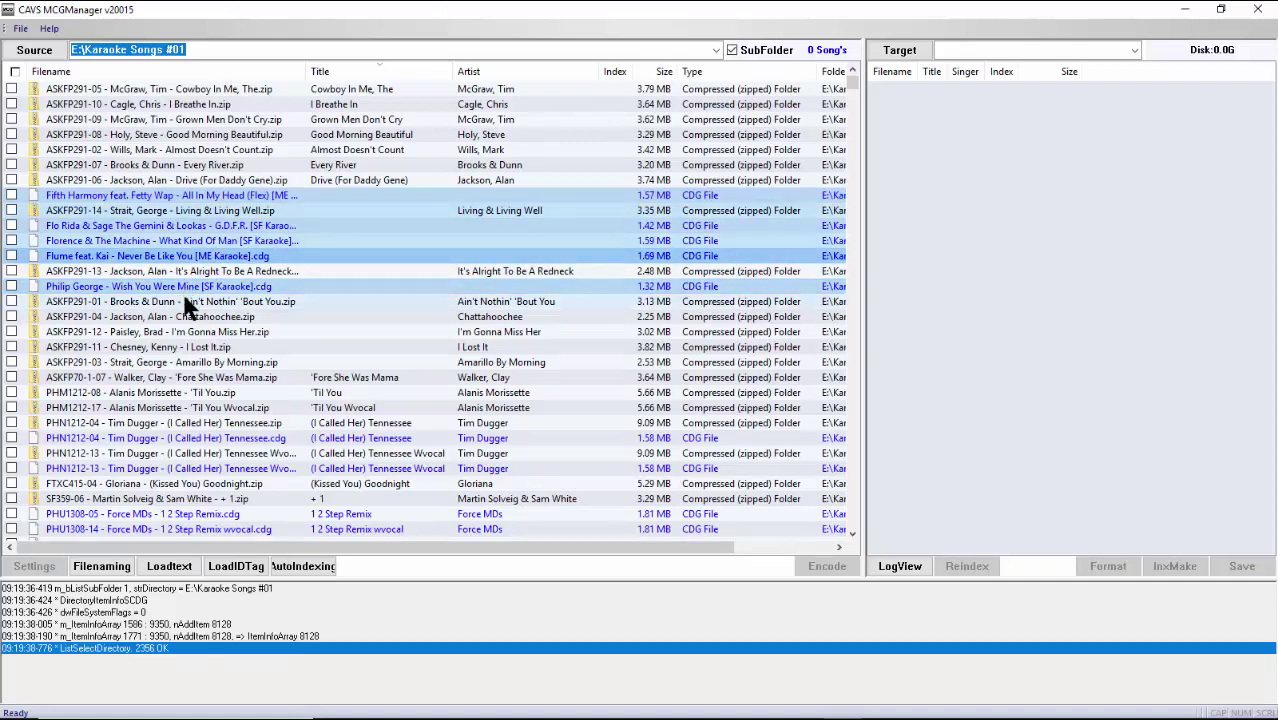
{"action": "left_click", "coordinate": [182, 331], "text": "ctrl"}
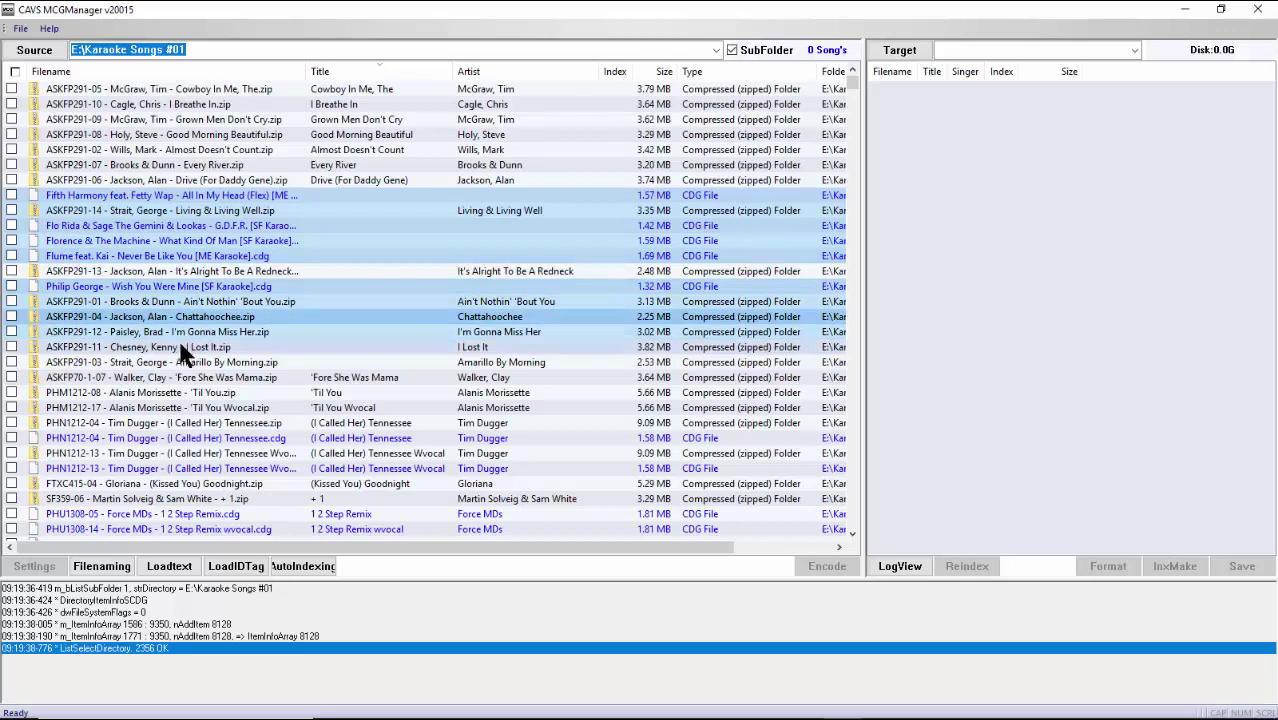
{"action": "left_click", "coordinate": [175, 348], "text": "ctrl"}
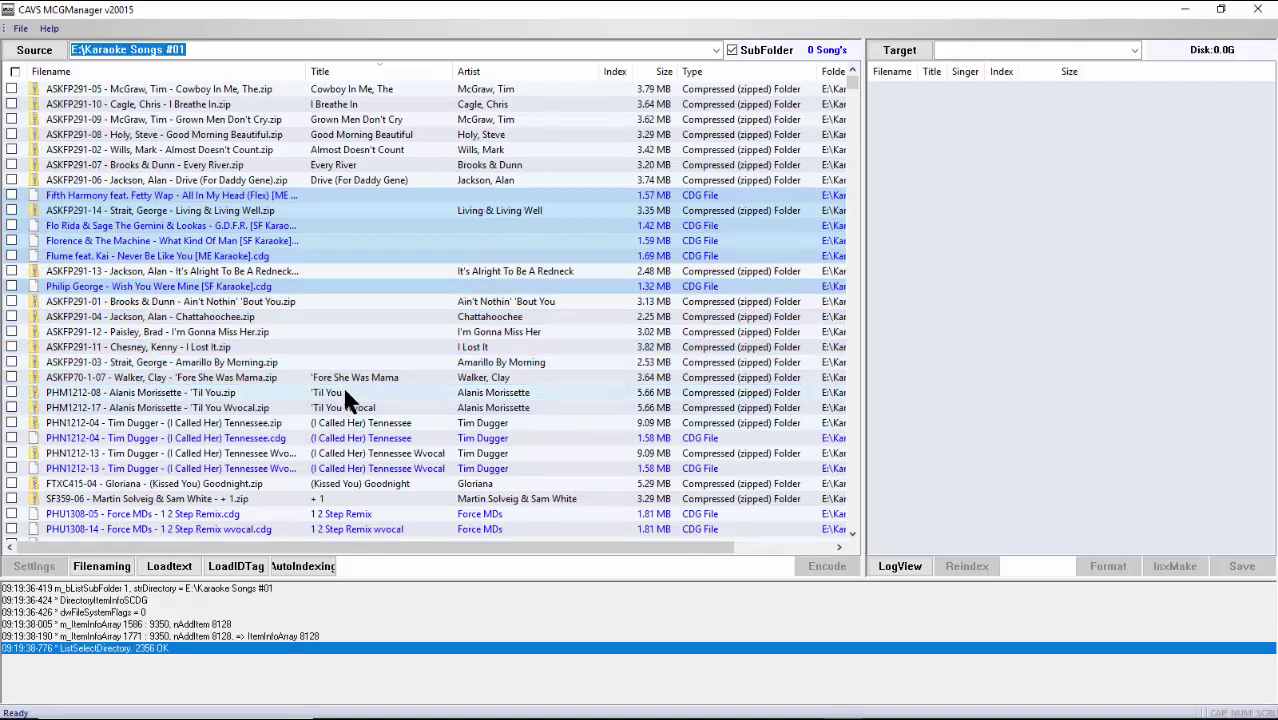
Fill Artist and Title for the selected CDG rows using an Artist, Title naming pattern
{"action": "right_click", "coordinate": [386, 197]}
{"action": "left_click", "coordinate": [450, 271]}
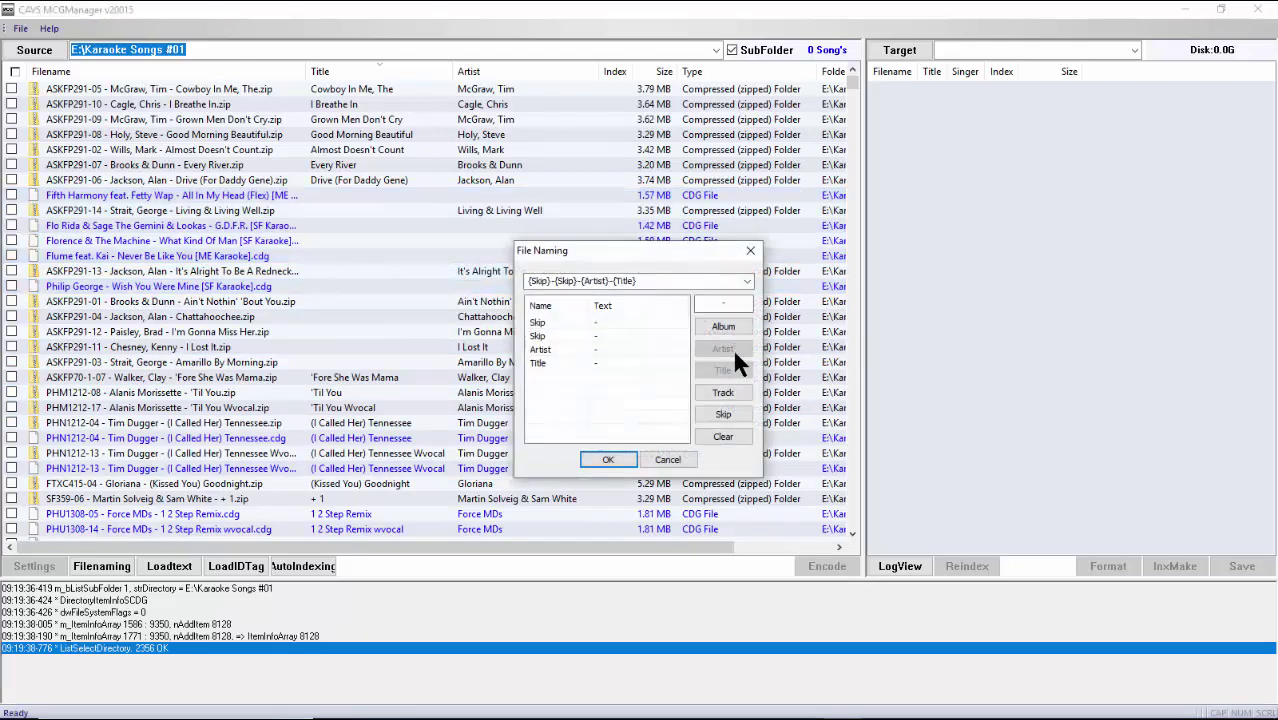
{"action": "left_click", "coordinate": [740, 434]}
{"action": "left_click", "coordinate": [727, 346]}
{"action": "left_click", "coordinate": [725, 373]}
{"action": "left_click", "coordinate": [608, 459]}
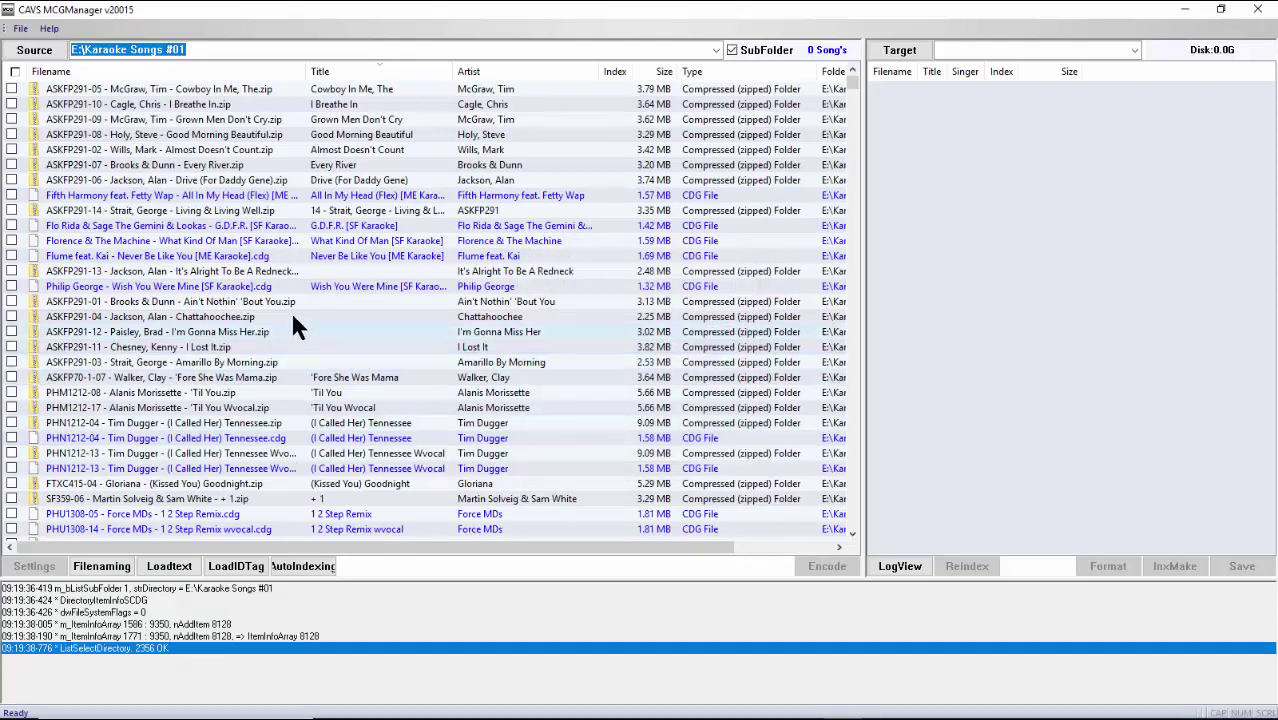
Select the ASKFP291 songs from It's Alright To Be A Redneck down to Amarillo By Morning
{"action": "left_click", "coordinate": [226, 271]}
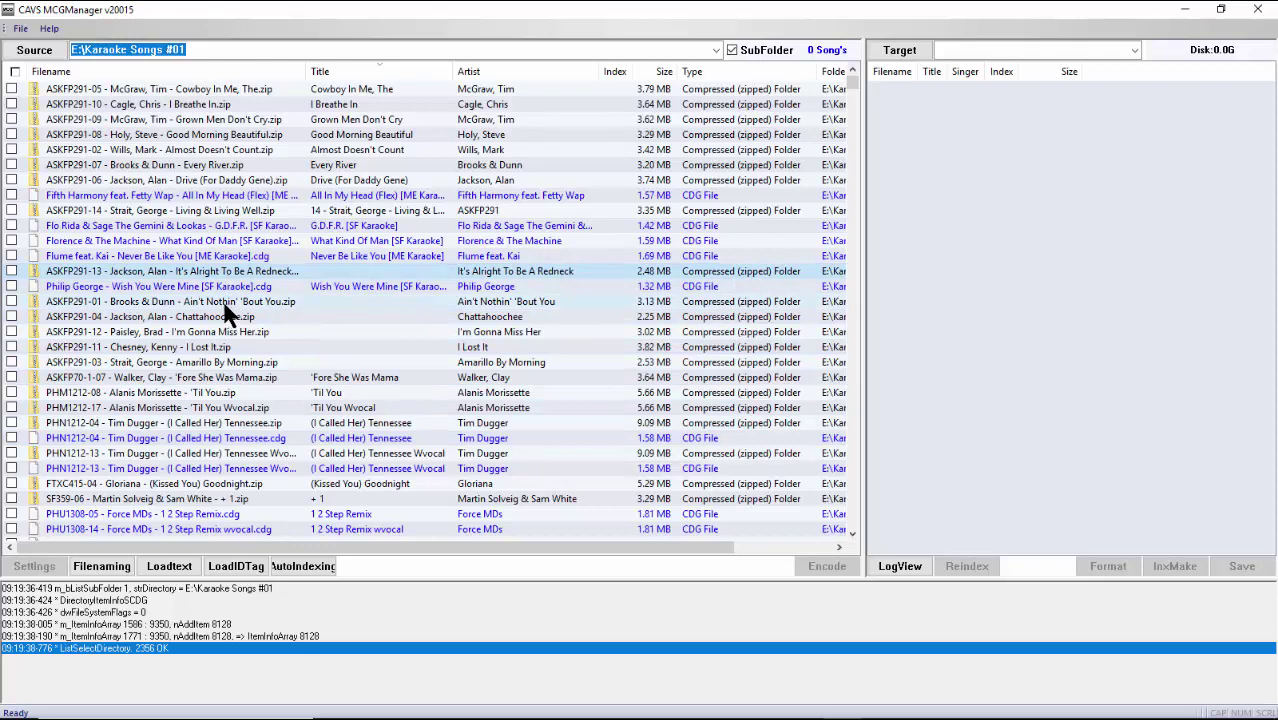
{"action": "left_click", "coordinate": [224, 330], "text": "shift"}
{"action": "left_click", "coordinate": [226, 348], "text": "shift"}
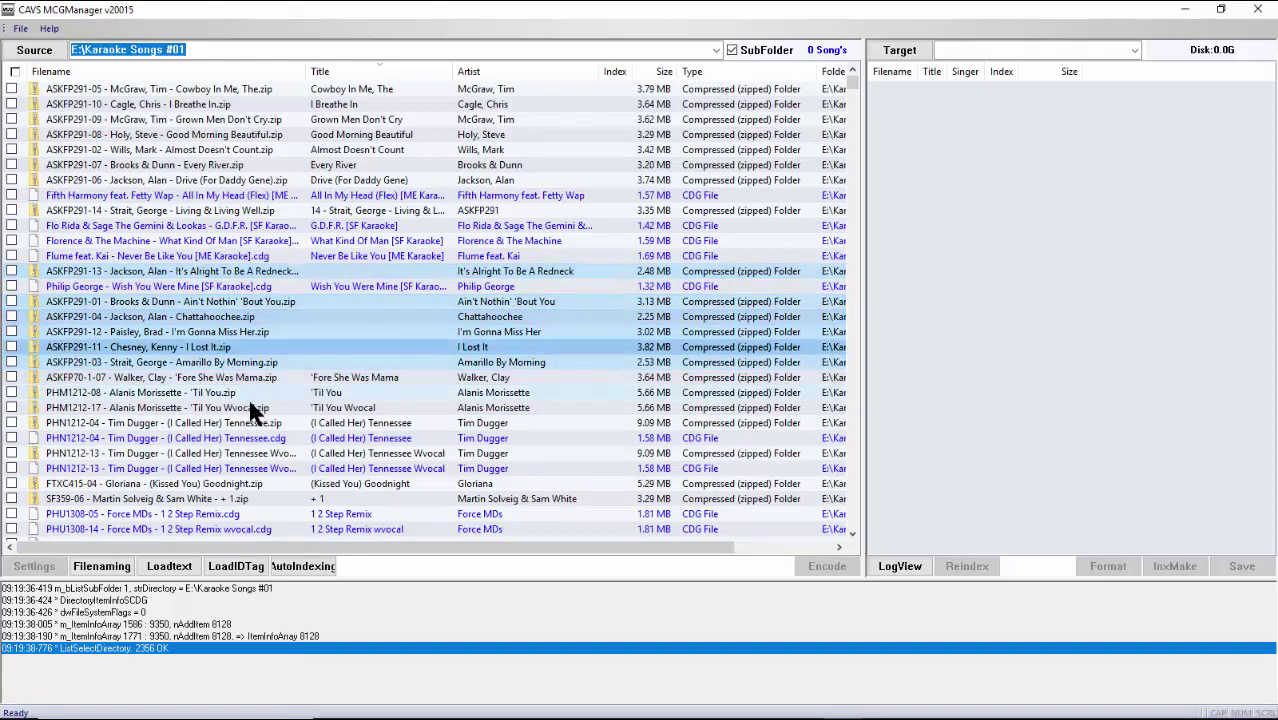
{"action": "left_click", "coordinate": [248, 366], "text": "shift"}
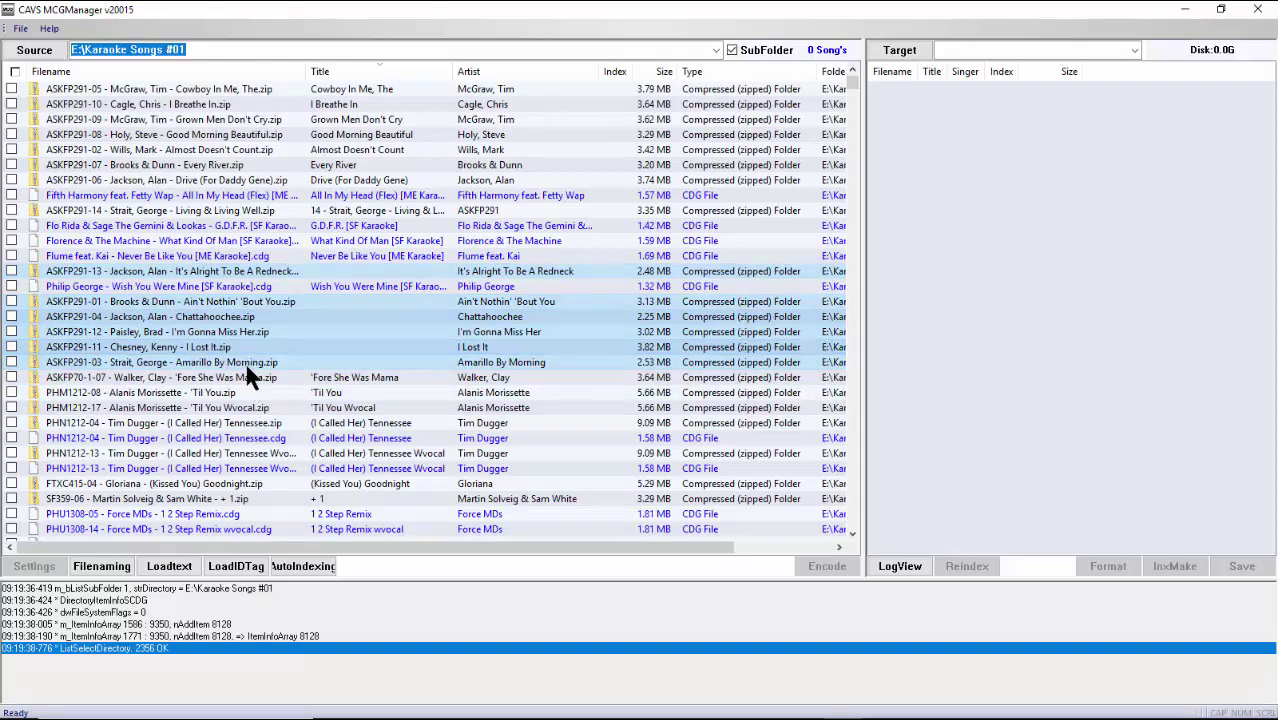
Apply a Skip, Skip, Artist, Title naming pattern to those ASKFP291 songs
{"action": "right_click", "coordinate": [248, 375]}
{"action": "left_click", "coordinate": [310, 435]}
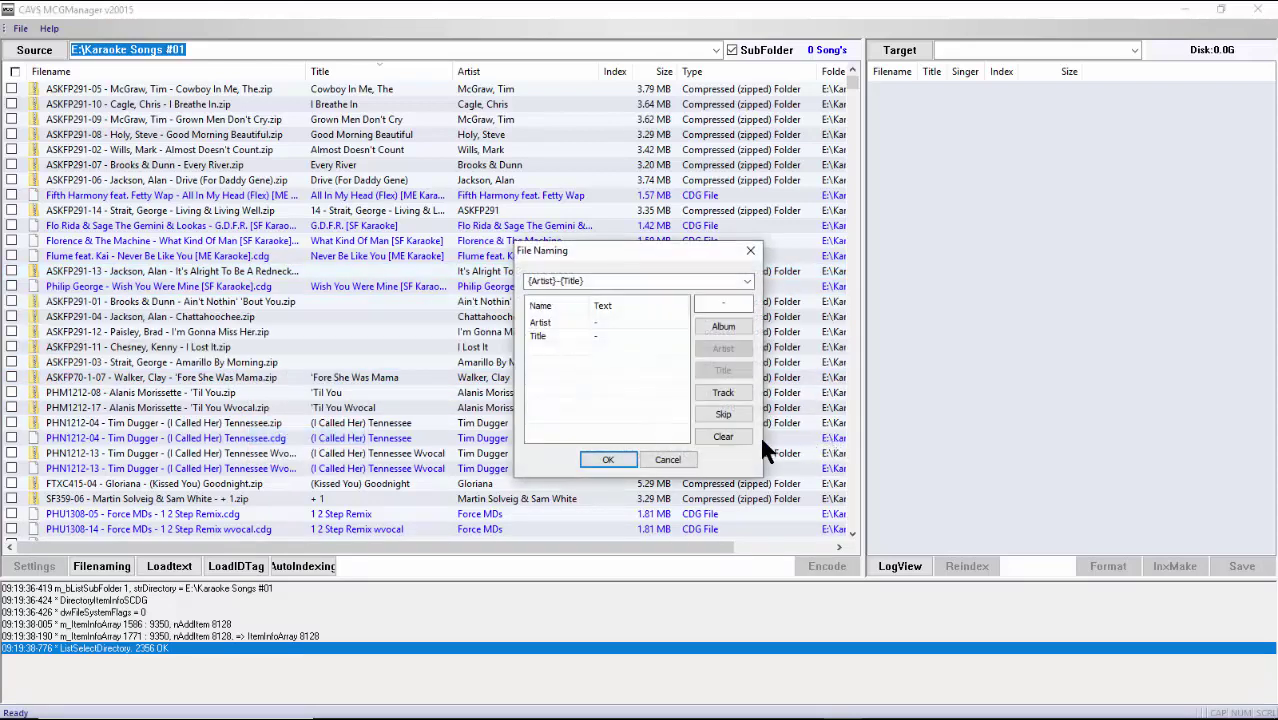
{"action": "left_click", "coordinate": [738, 434]}
{"action": "left_click", "coordinate": [739, 412]}
{"action": "left_click", "coordinate": [739, 412]}
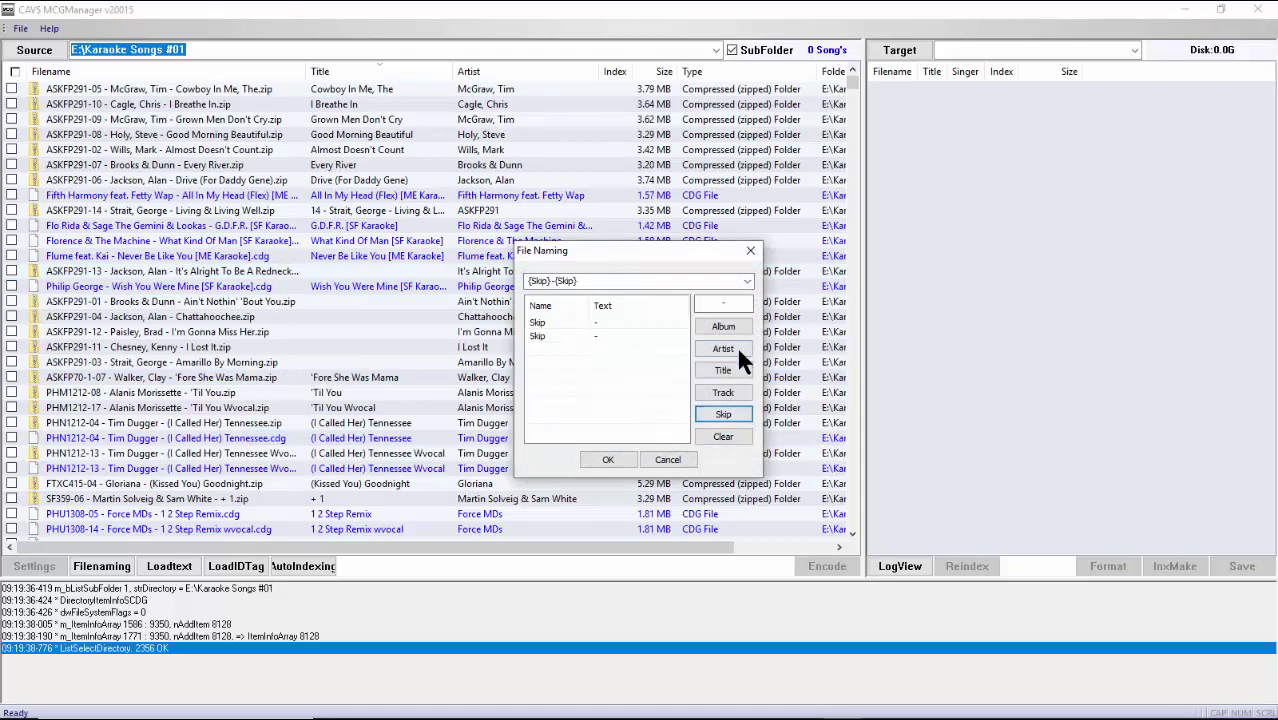
{"action": "left_click", "coordinate": [735, 345]}
{"action": "left_click", "coordinate": [726, 369]}
{"action": "left_click", "coordinate": [608, 459]}
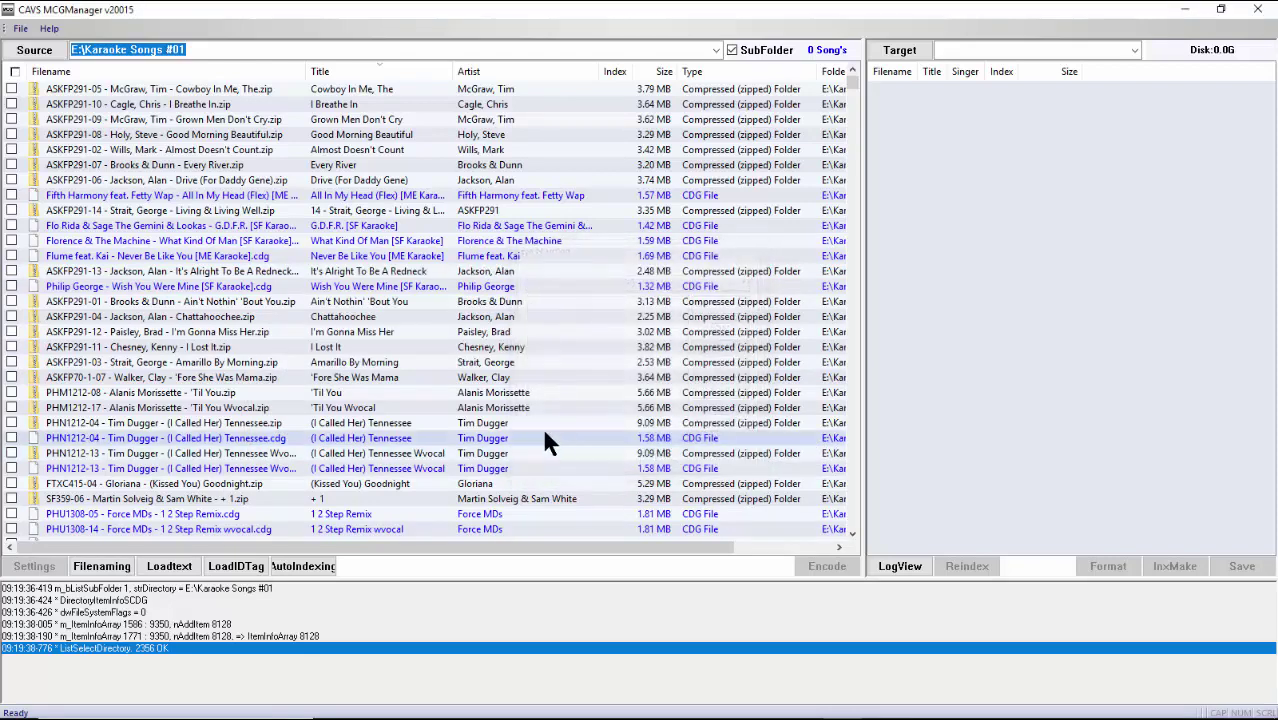
{"action": "scroll", "coordinate": [494, 360], "scroll_direction": "down", "scroll_amount": 3}
{"action": "scroll", "coordinate": [492, 340], "scroll_direction": "up", "scroll_amount": 2}
Sort the song list by Title again after briefly trying Artist sorts
{"action": "scroll", "coordinate": [494, 333], "scroll_direction": "up", "scroll_amount": 1}
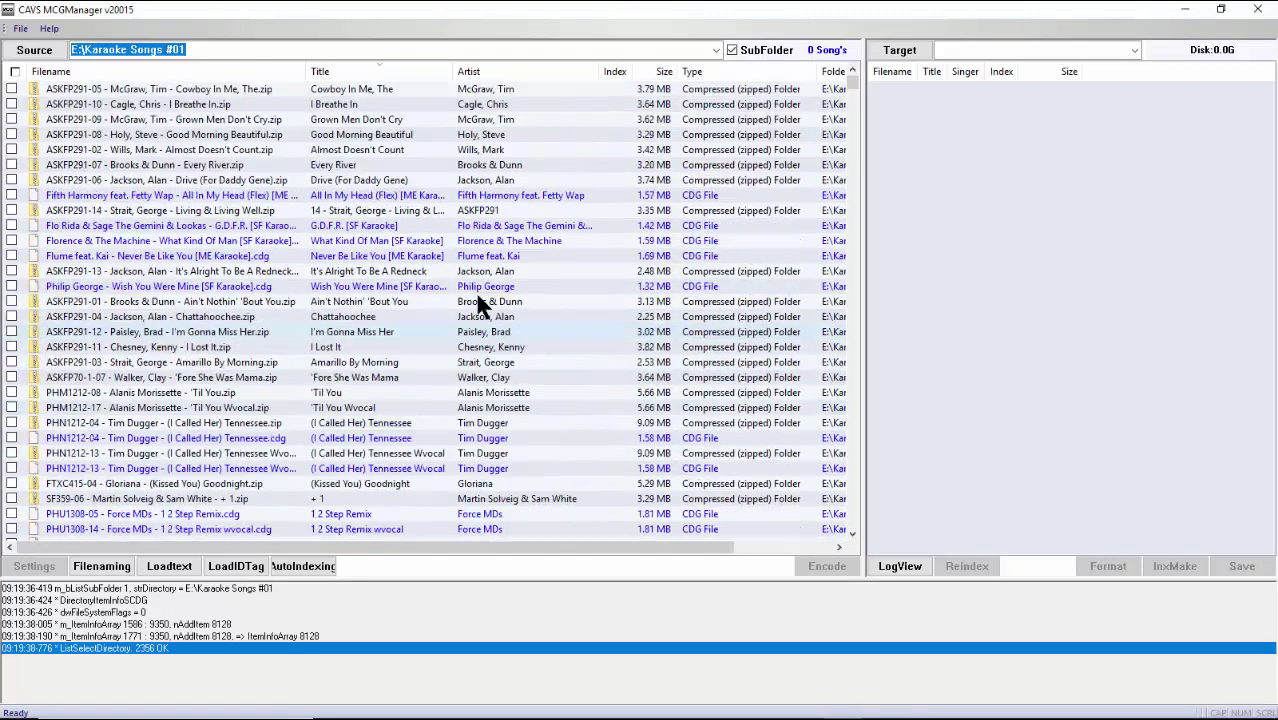
{"action": "left_click", "coordinate": [398, 71]}
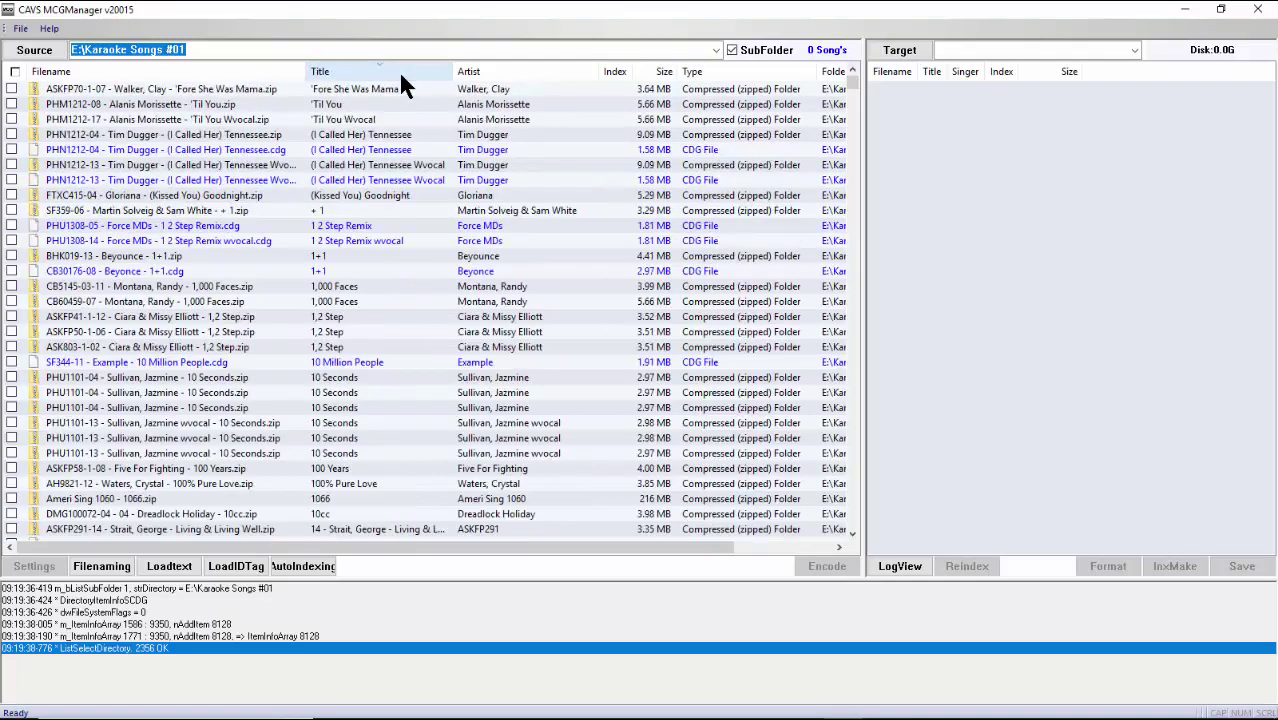
{"action": "left_click", "coordinate": [490, 77]}
{"action": "left_click", "coordinate": [490, 77]}
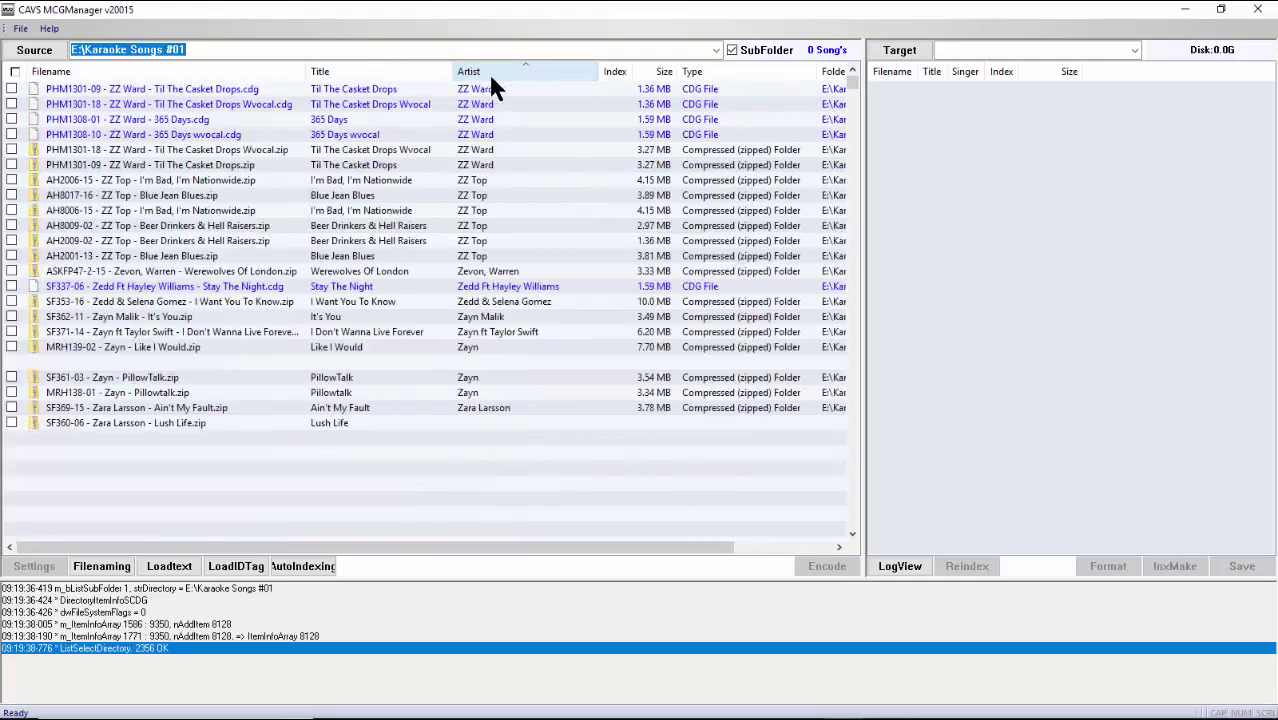
{"action": "left_click", "coordinate": [387, 72]}
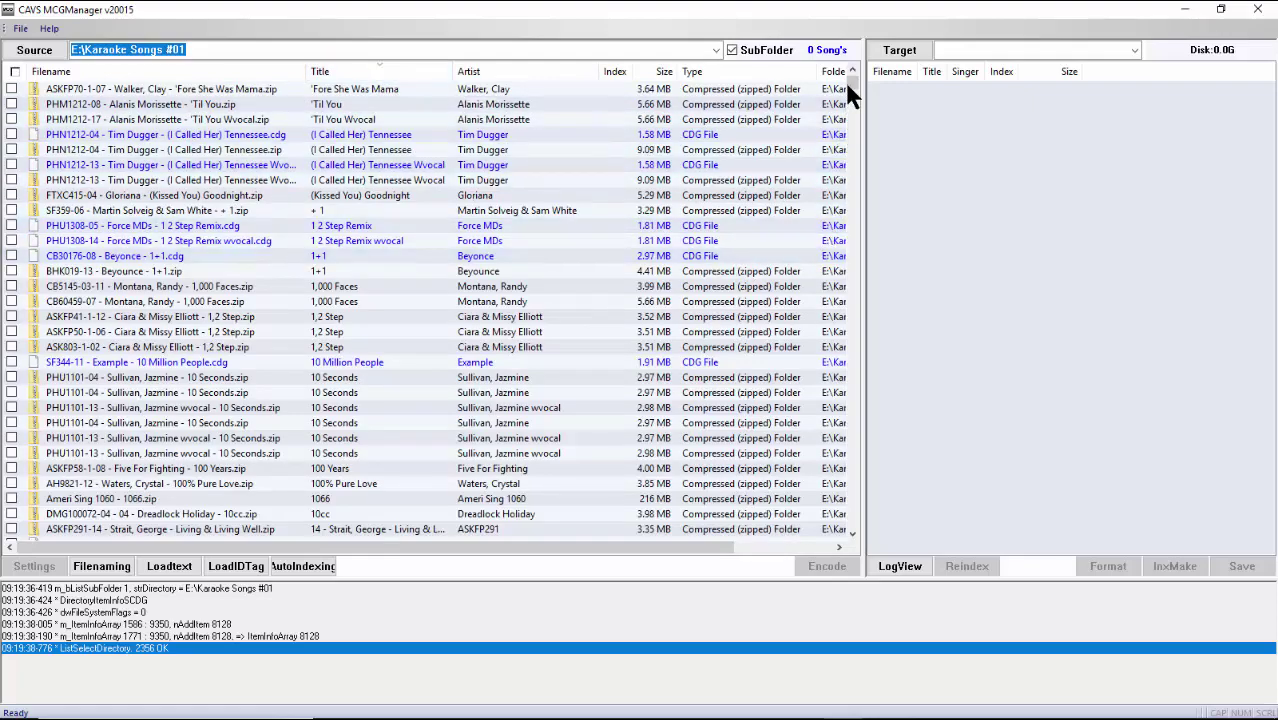
Widen the target pane and narrow Title and Artist columns to reveal Index, Size and Type
{"action": "scroll", "coordinate": [848, 75], "scroll_direction": "down", "scroll_amount": 5}
{"action": "scroll", "coordinate": [848, 75], "scroll_direction": "up", "scroll_amount": 5}
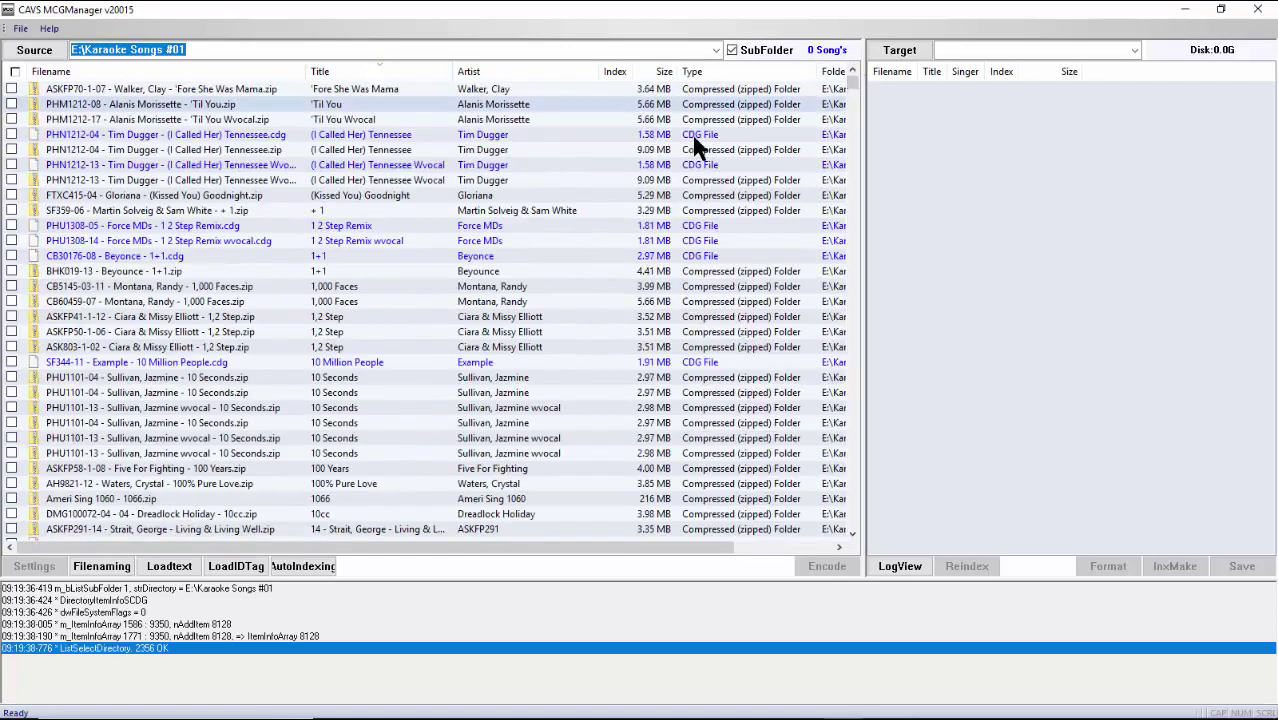
{"action": "scroll", "coordinate": [576, 440], "scroll_direction": "down", "scroll_amount": 6}
{"action": "scroll", "coordinate": [583, 443], "scroll_direction": "down", "scroll_amount": 3}
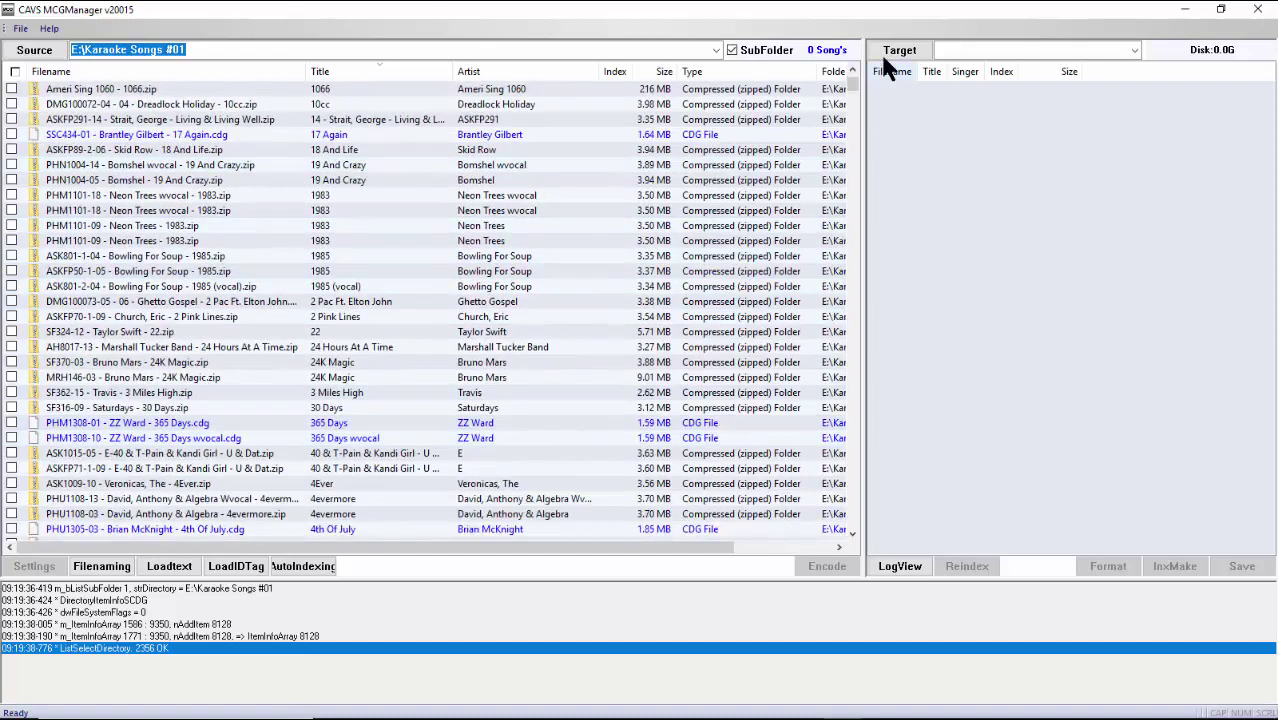
{"action": "left_click_drag", "start_coordinate": [865, 97], "coordinate": [620, 102]}
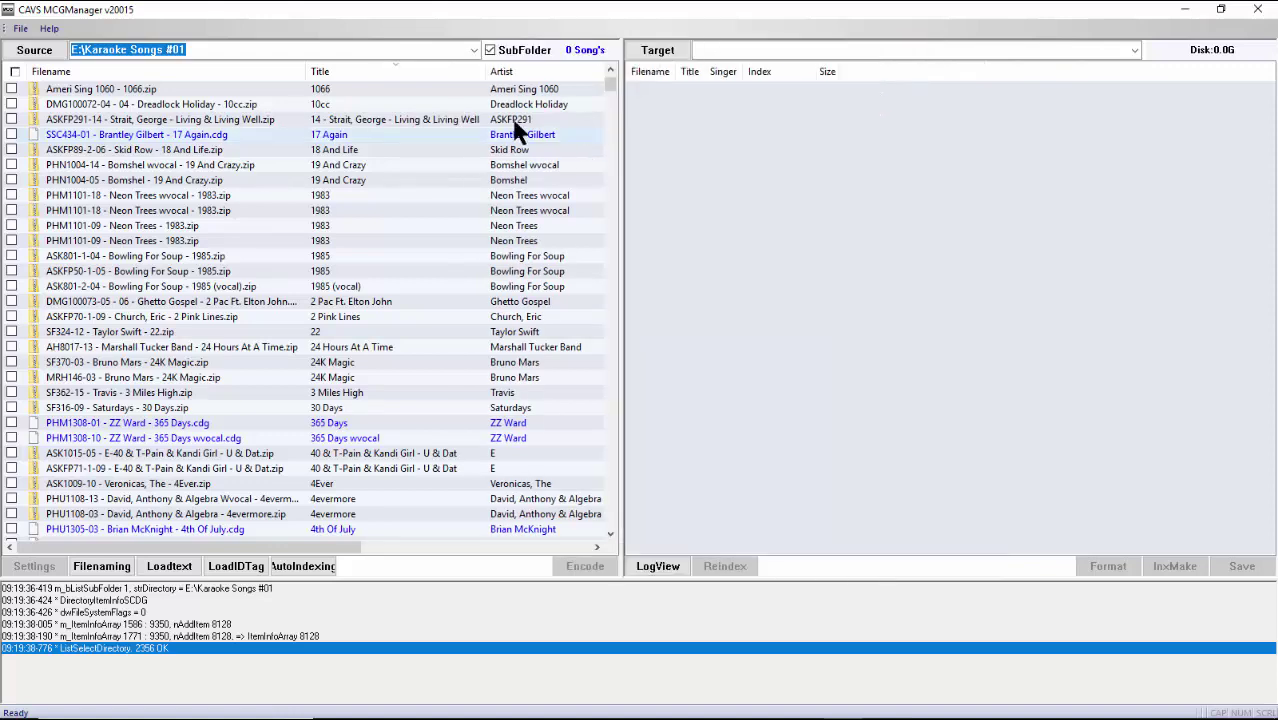
{"action": "left_click_drag", "start_coordinate": [483, 72], "coordinate": [377, 78]}
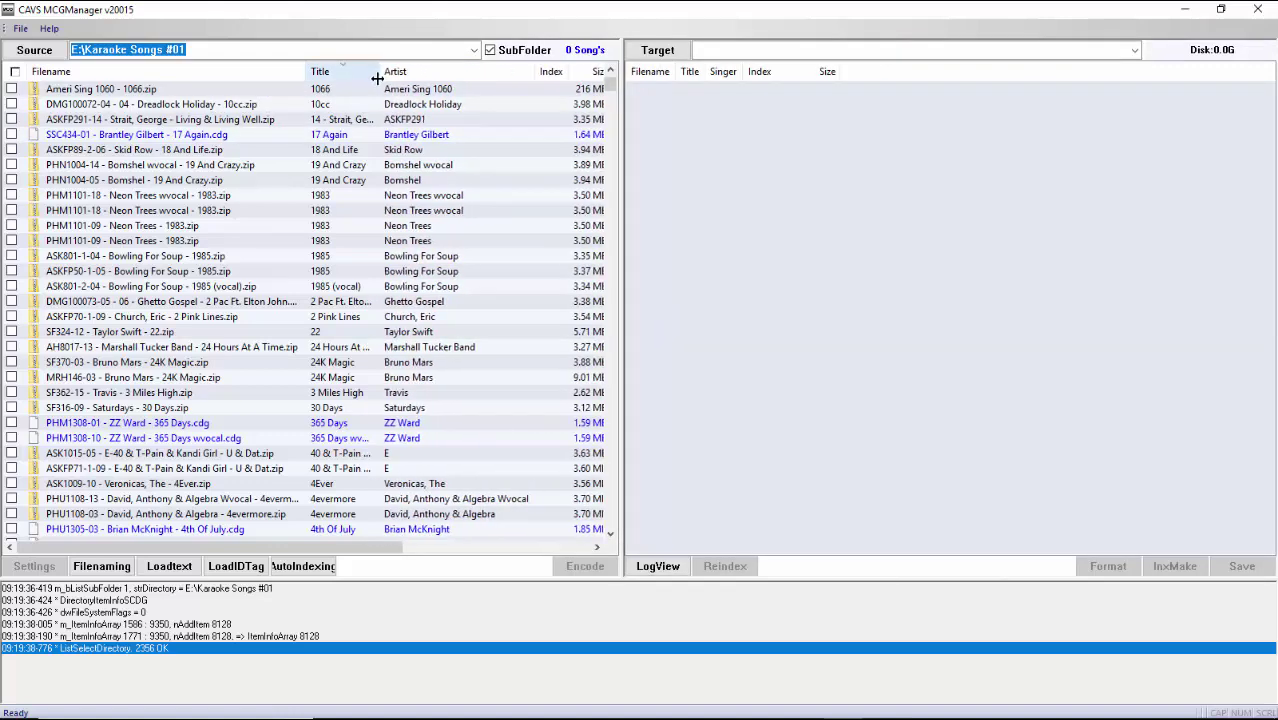
{"action": "left_click_drag", "start_coordinate": [540, 78], "coordinate": [464, 78]}
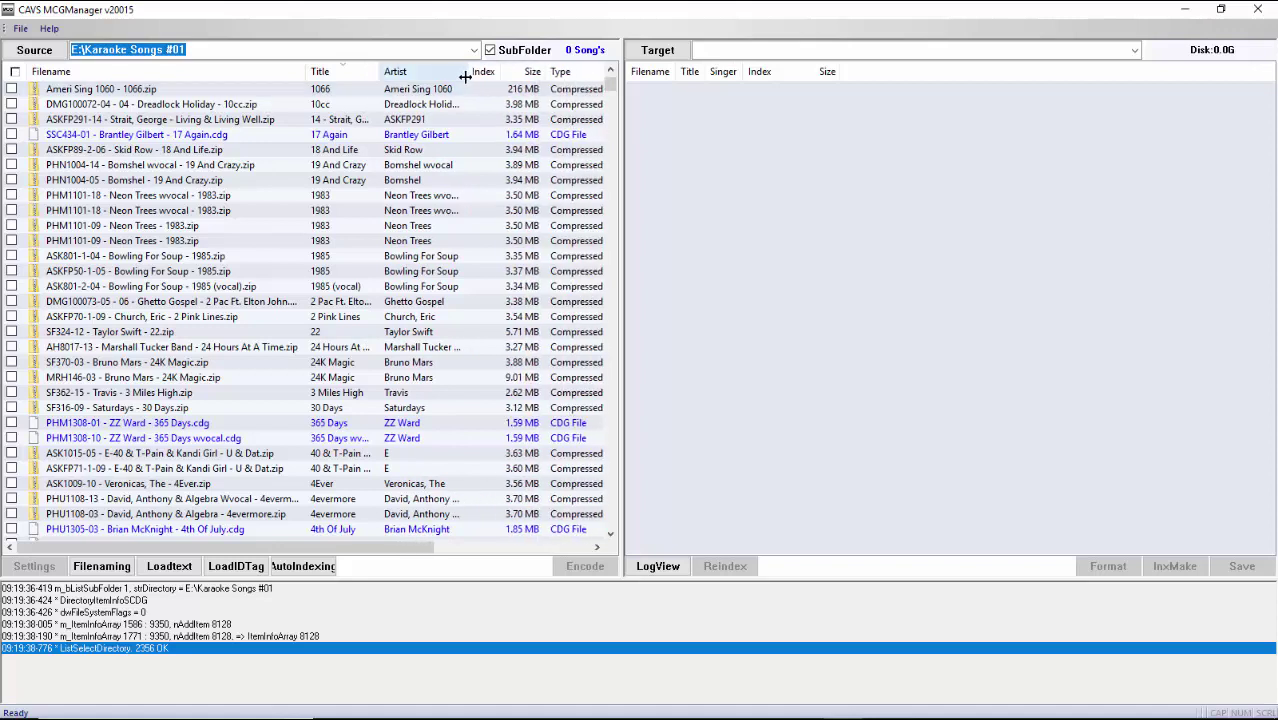
Browse the Target folder picker through This PC to New Volume (E:)
{"action": "left_click", "coordinate": [674, 52]}
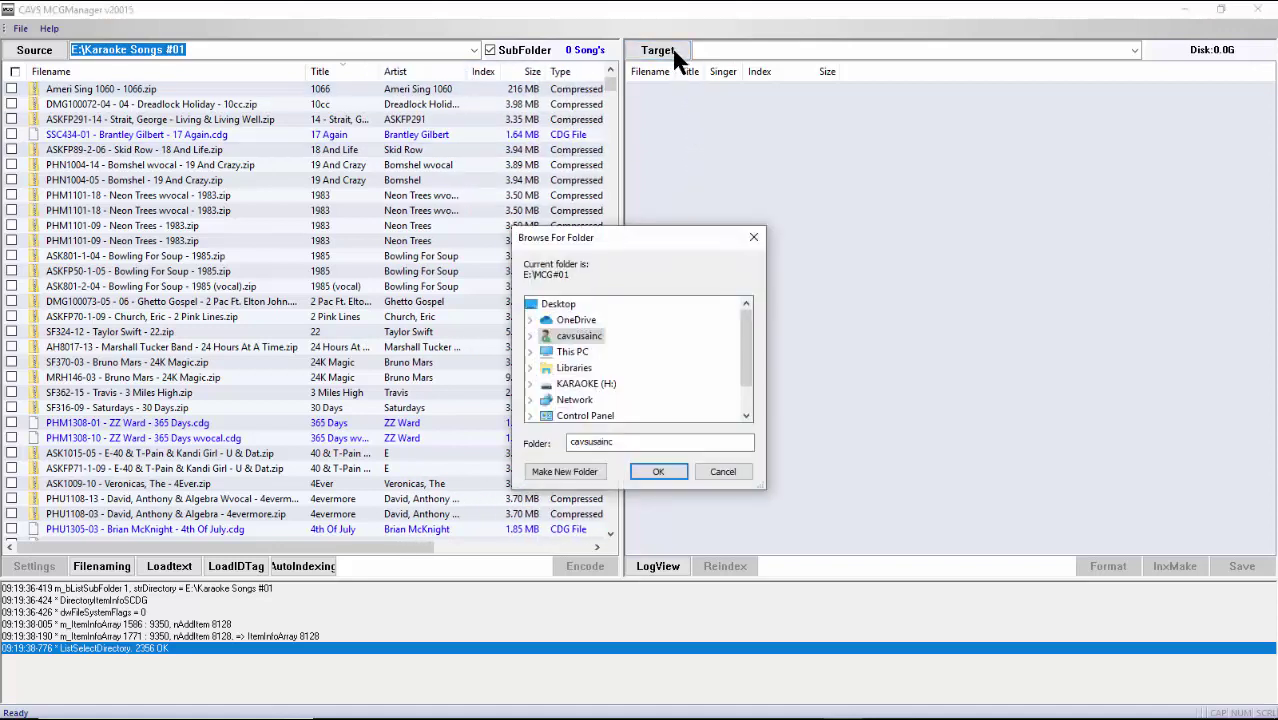
{"action": "left_click", "coordinate": [570, 352]}
{"action": "scroll", "coordinate": [650, 395], "scroll_direction": "down", "scroll_amount": 1}
{"action": "scroll", "coordinate": [650, 395], "scroll_direction": "down", "scroll_amount": 1}
{"action": "double_click", "coordinate": [640, 386]}
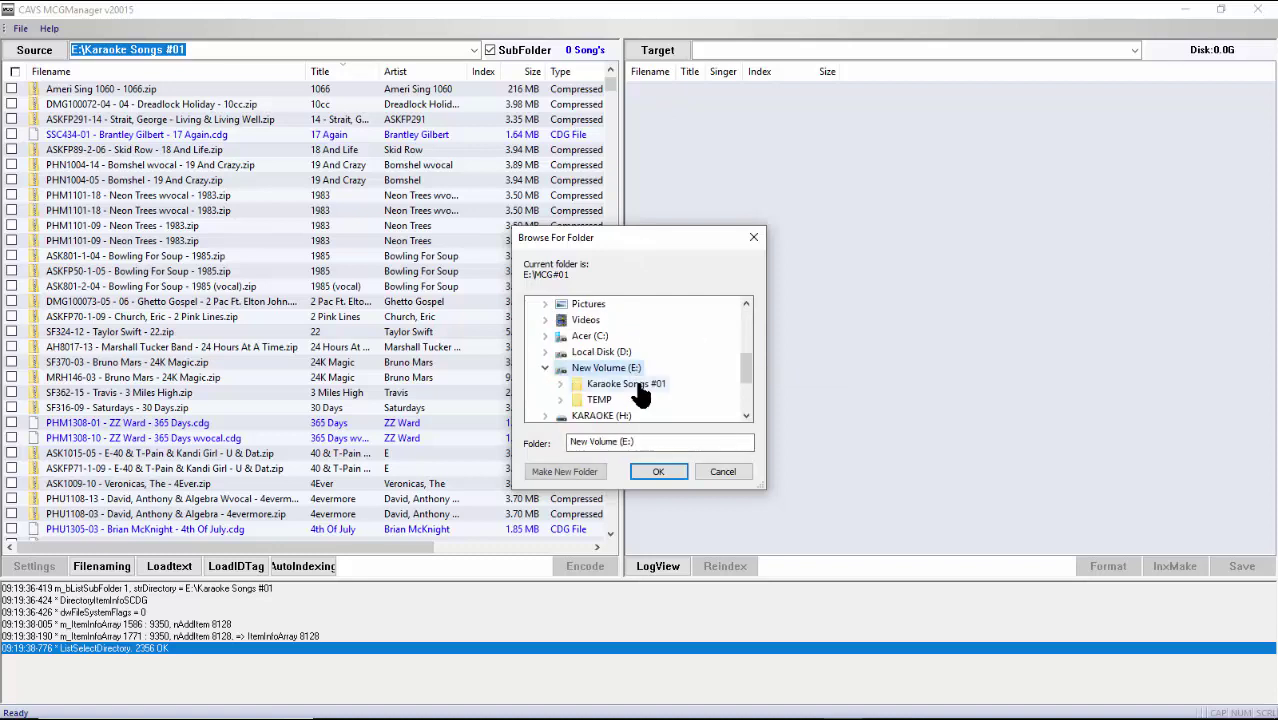
Create folder MCG#01 on E:, set it as destination, and tick all 7896 source songs
{"action": "left_click", "coordinate": [576, 471]}
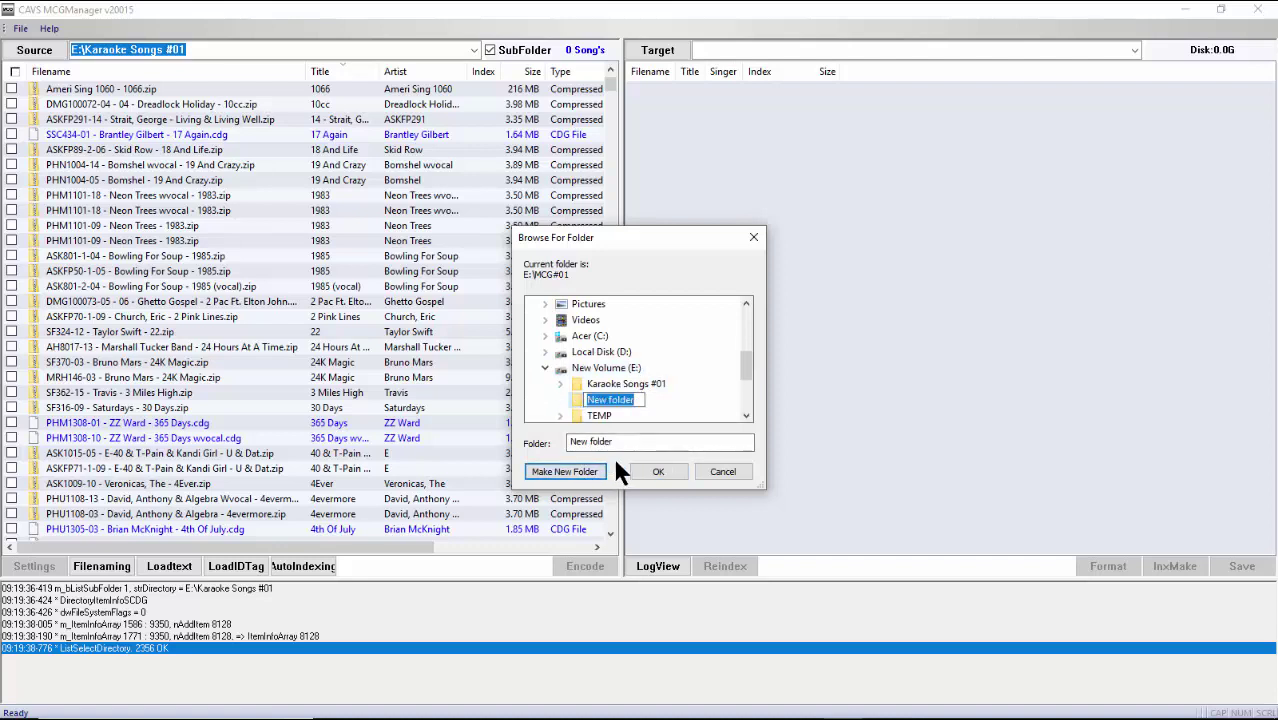
{"action": "type", "text": "MCG#01"}
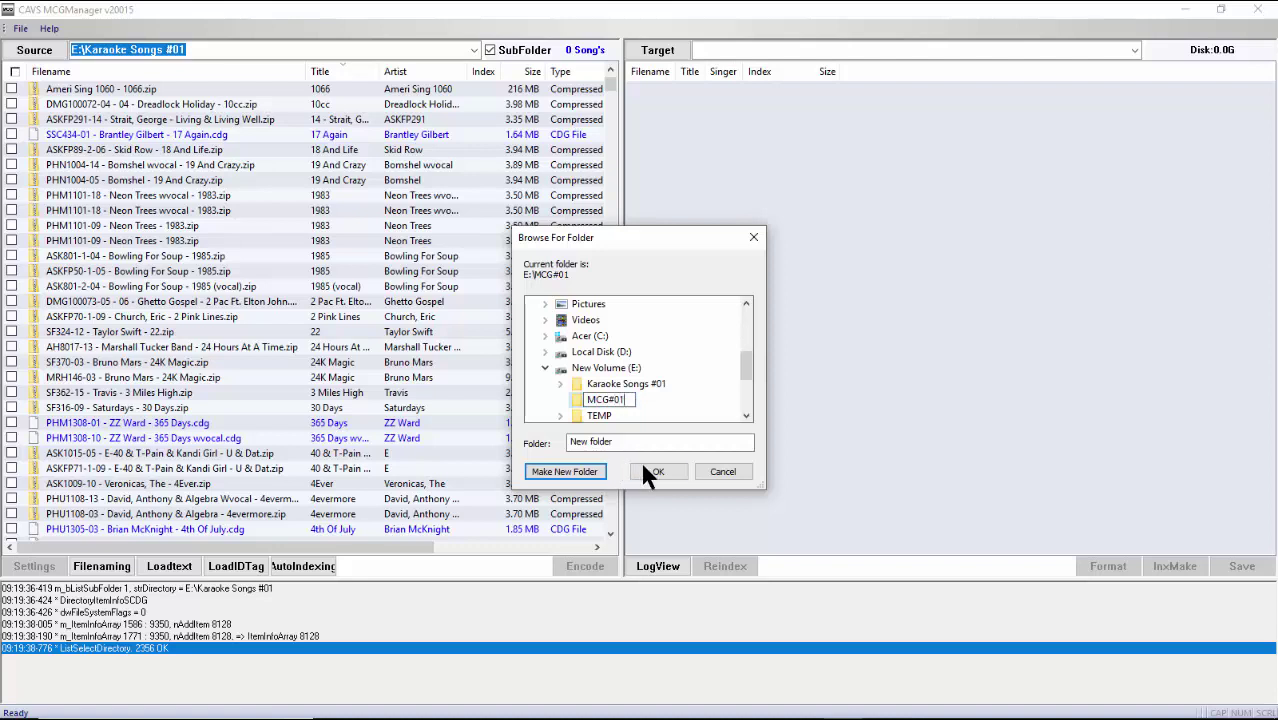
{"action": "key", "text": "Return"}
{"action": "left_click", "coordinate": [659, 471]}
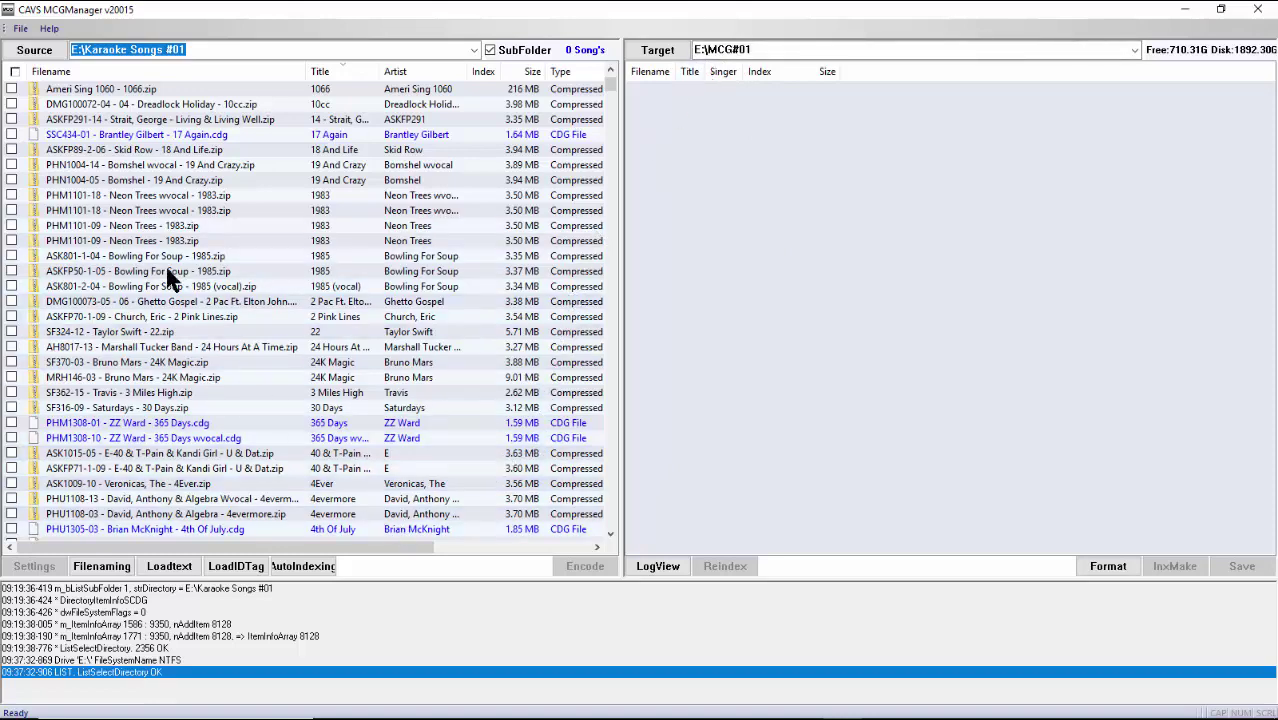
{"action": "left_click", "coordinate": [15, 72]}
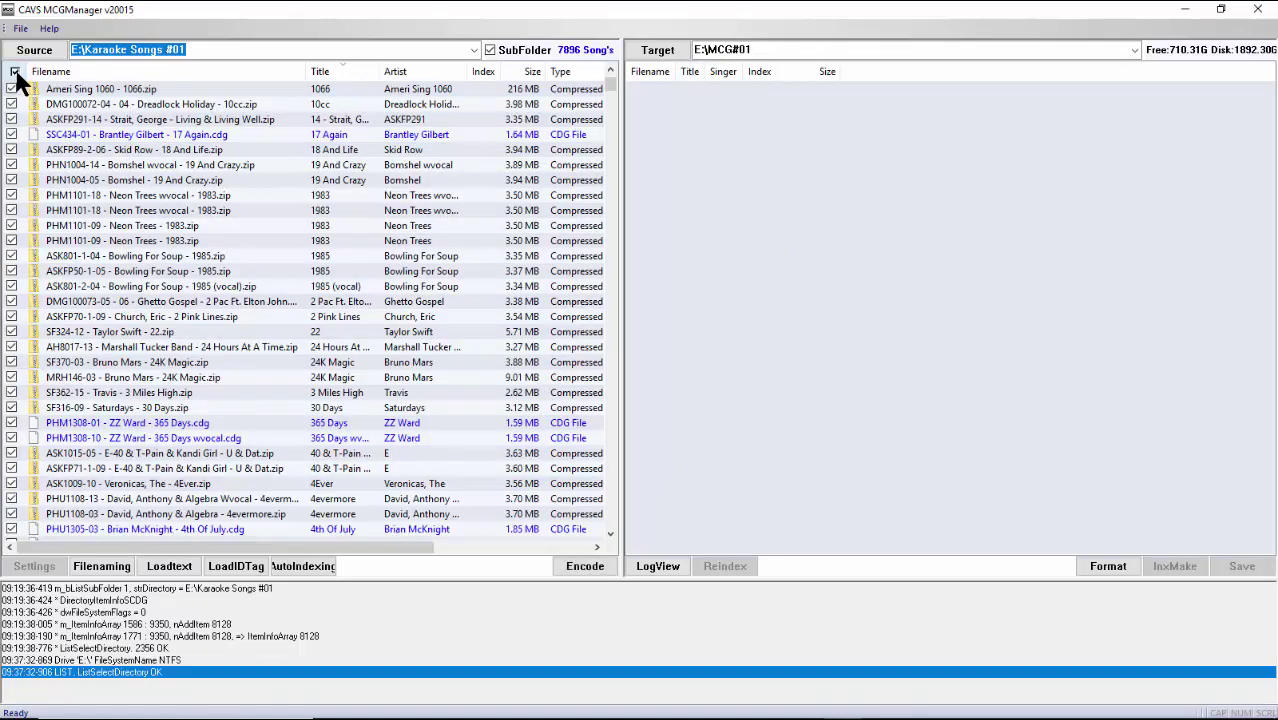
Encode all ticked songs into .mcg files like 0001a1.mcg, then start saving to E:\MCG#01
{"action": "left_click", "coordinate": [587, 576]}
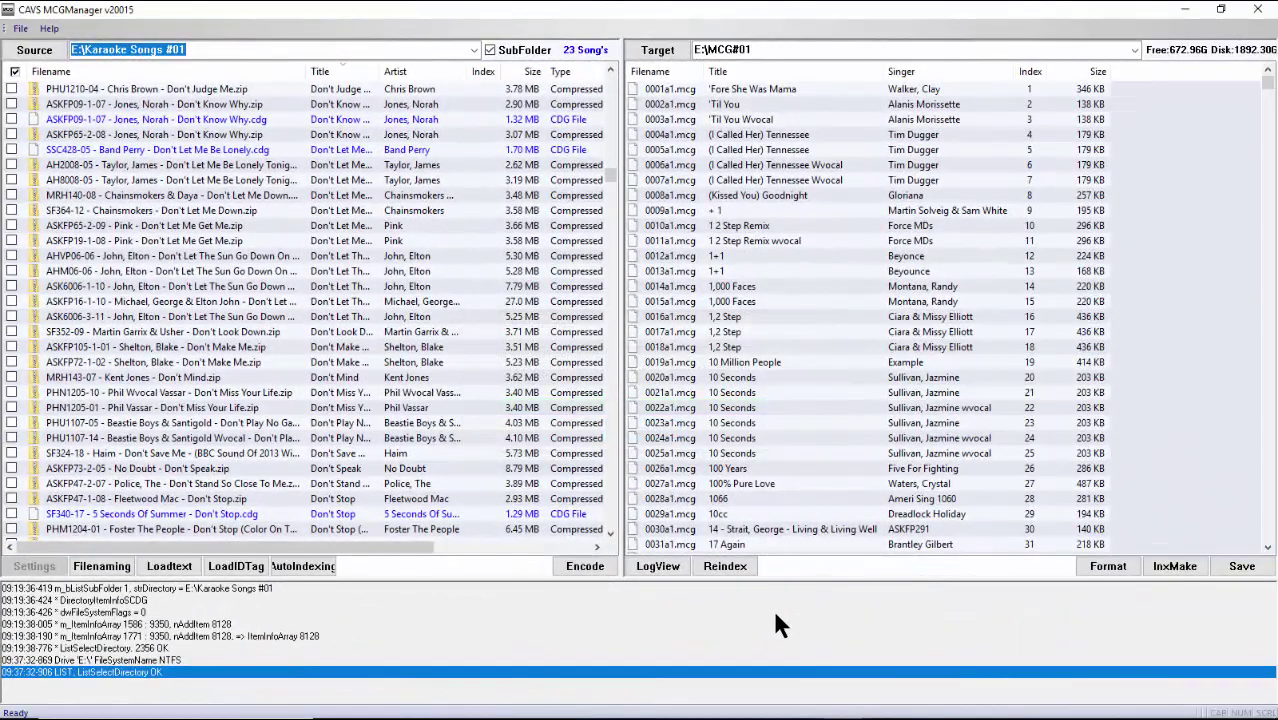
{"action": "left_click", "coordinate": [1242, 567]}
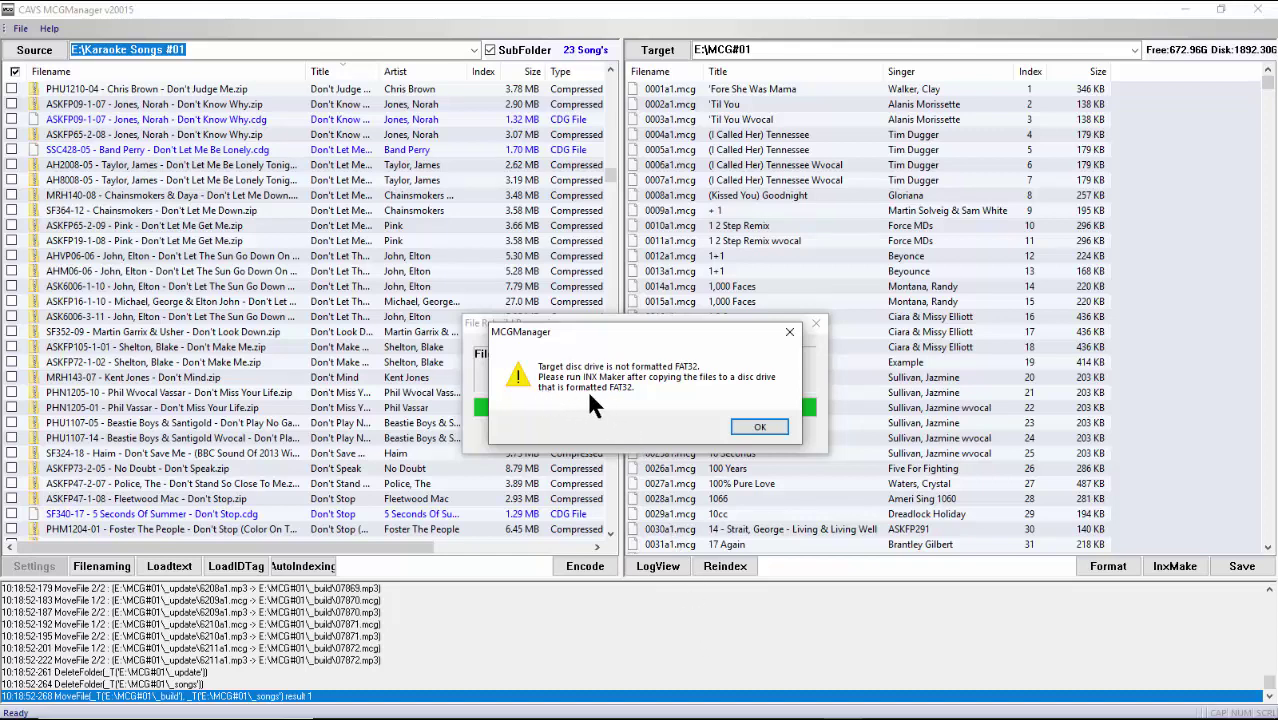
Dismiss the FAT32 warning and confirm the SAVE Successful message
{"action": "left_click", "coordinate": [782, 426]}
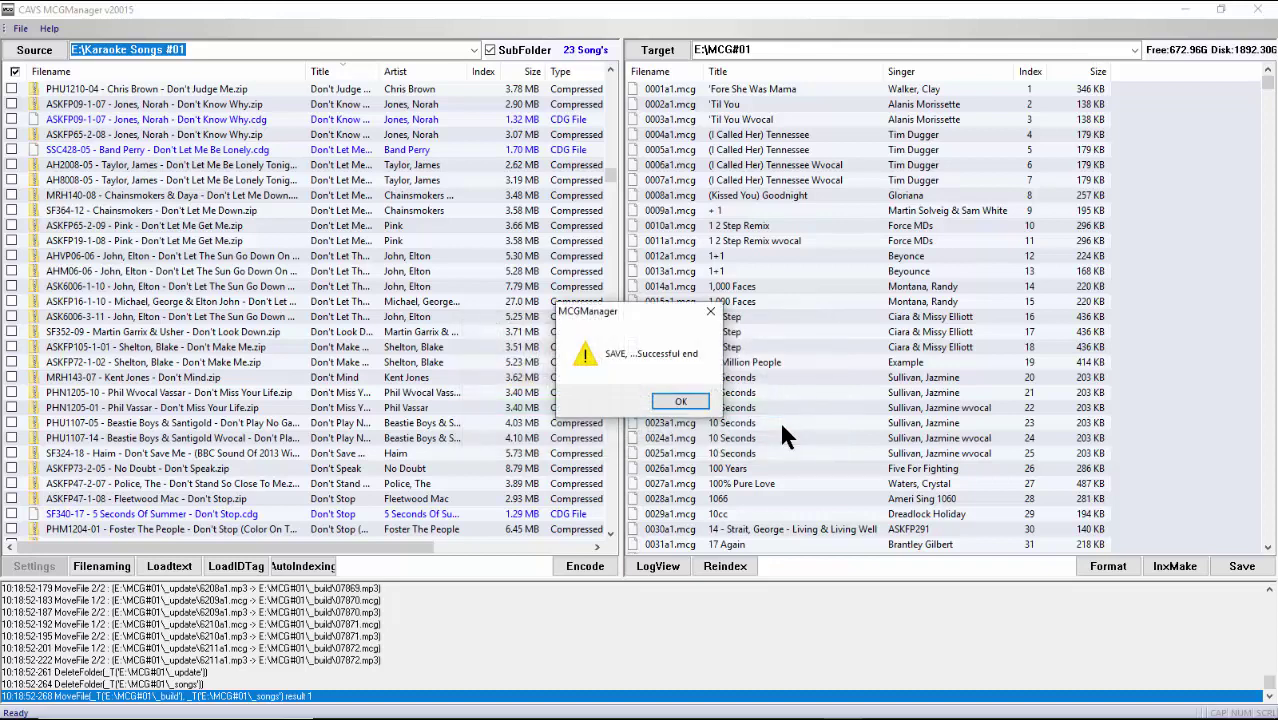
{"action": "left_click", "coordinate": [691, 404]}
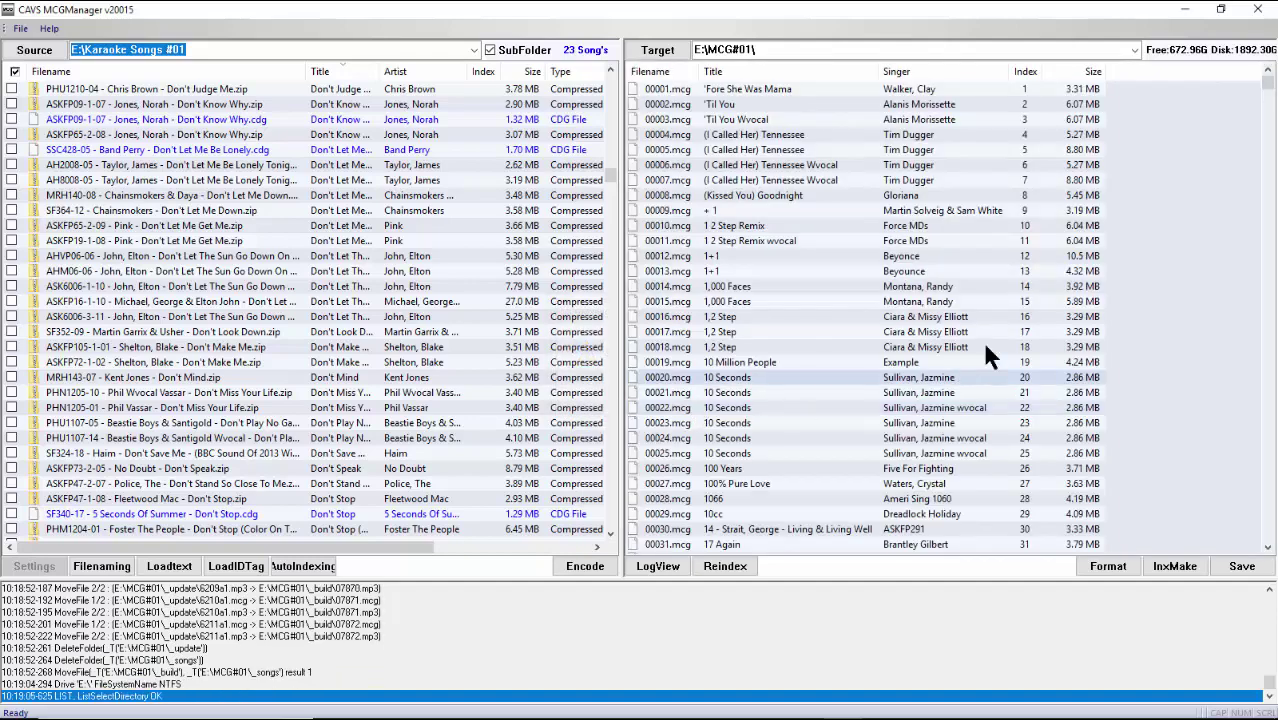
Scroll the Target list to its last entry, 07872, then close CAVS MCG Manager
{"action": "left_click_drag", "start_coordinate": [1268, 88], "coordinate": [1274, 545]}
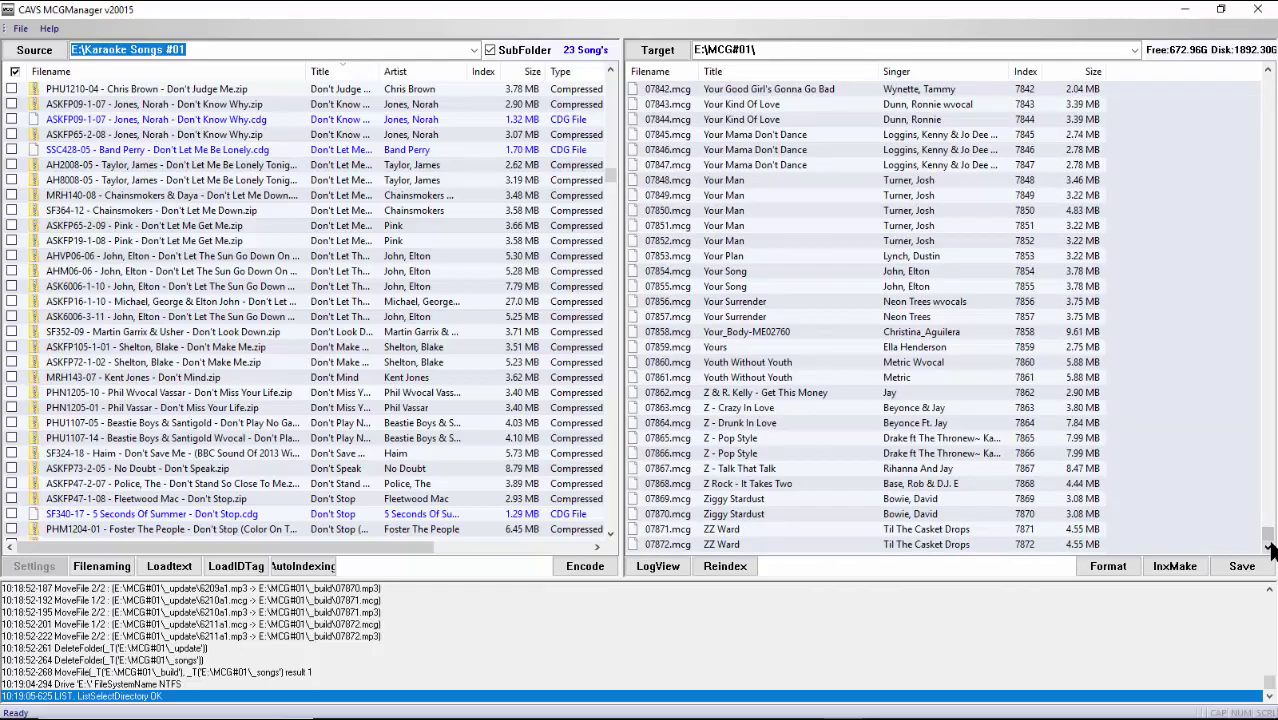
{"action": "left_click", "coordinate": [1254, 12]}
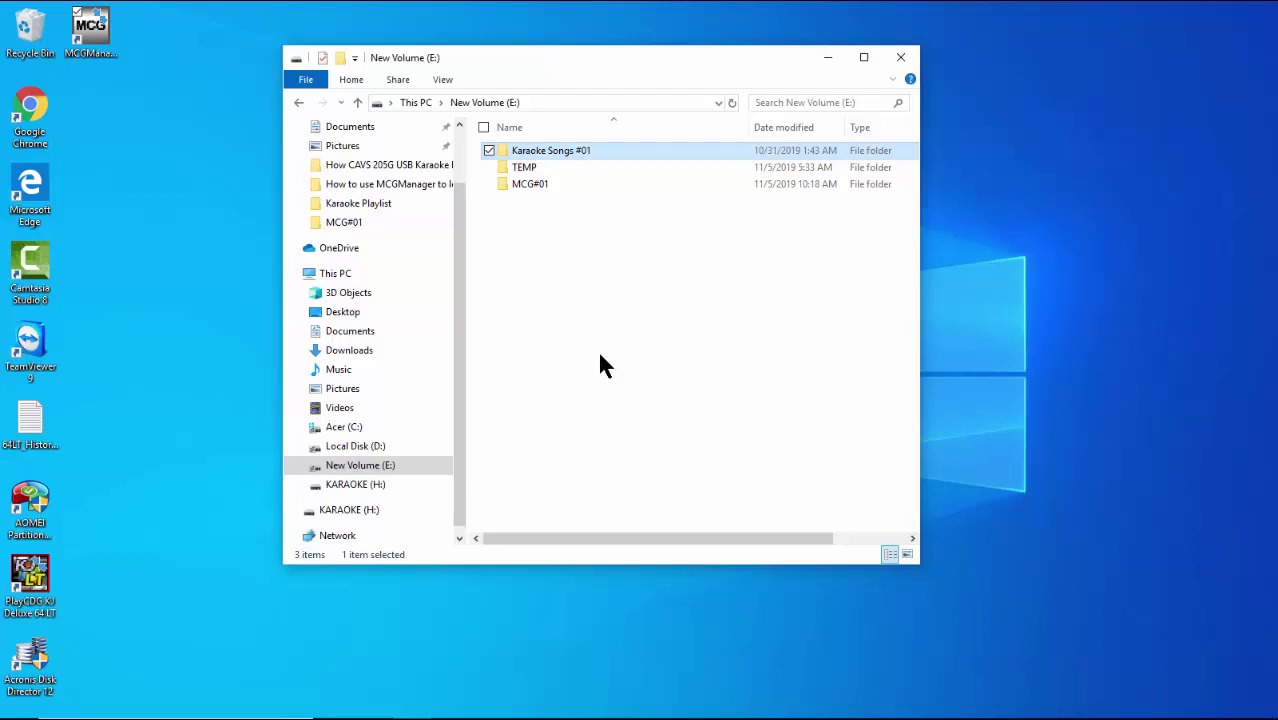
Create a new folder named 'Karaoke Songs #02' in the root of New Volume (E:)
{"action": "left_click", "coordinate": [547, 262]}
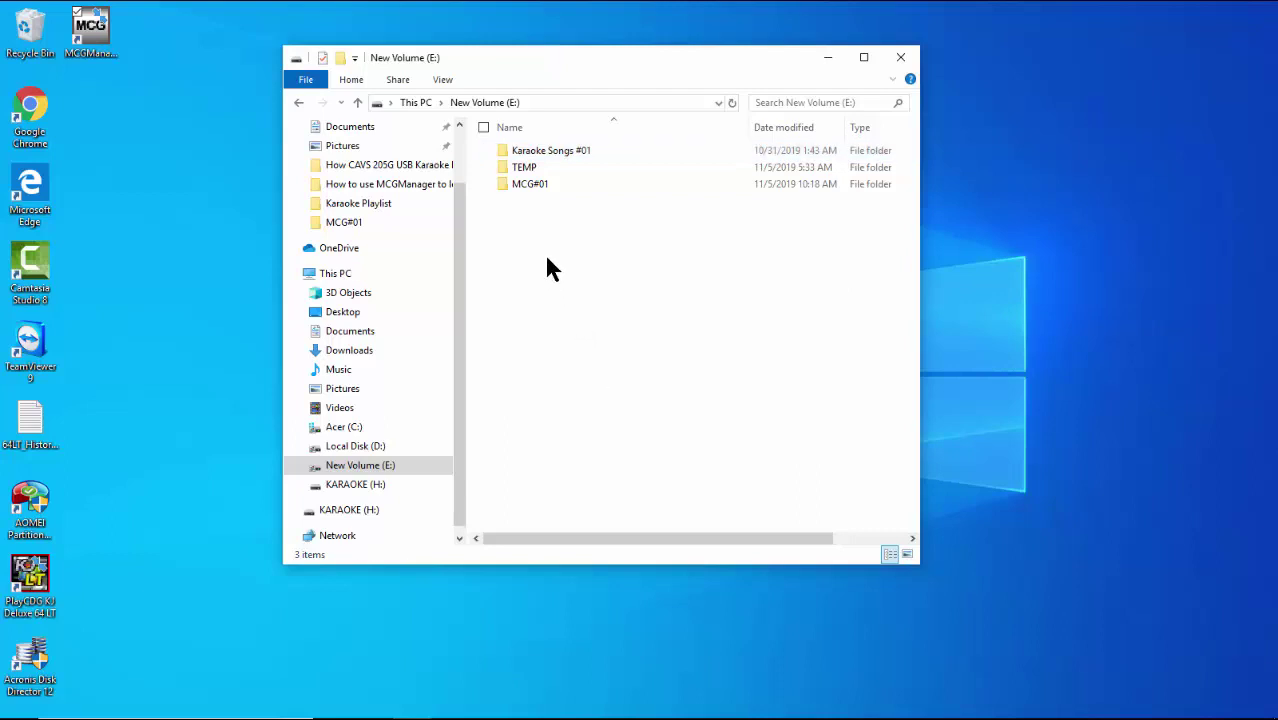
{"action": "right_click", "coordinate": [547, 260]}
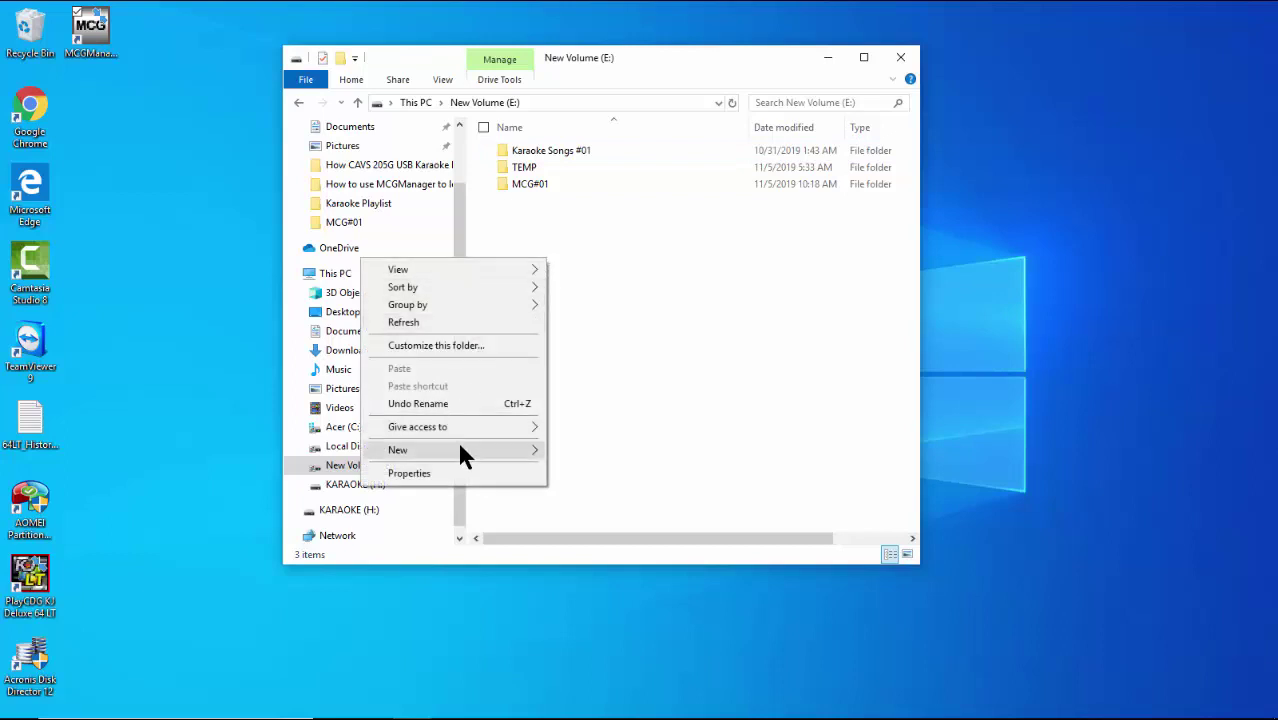
{"action": "mouse_move", "coordinate": [464, 448]}
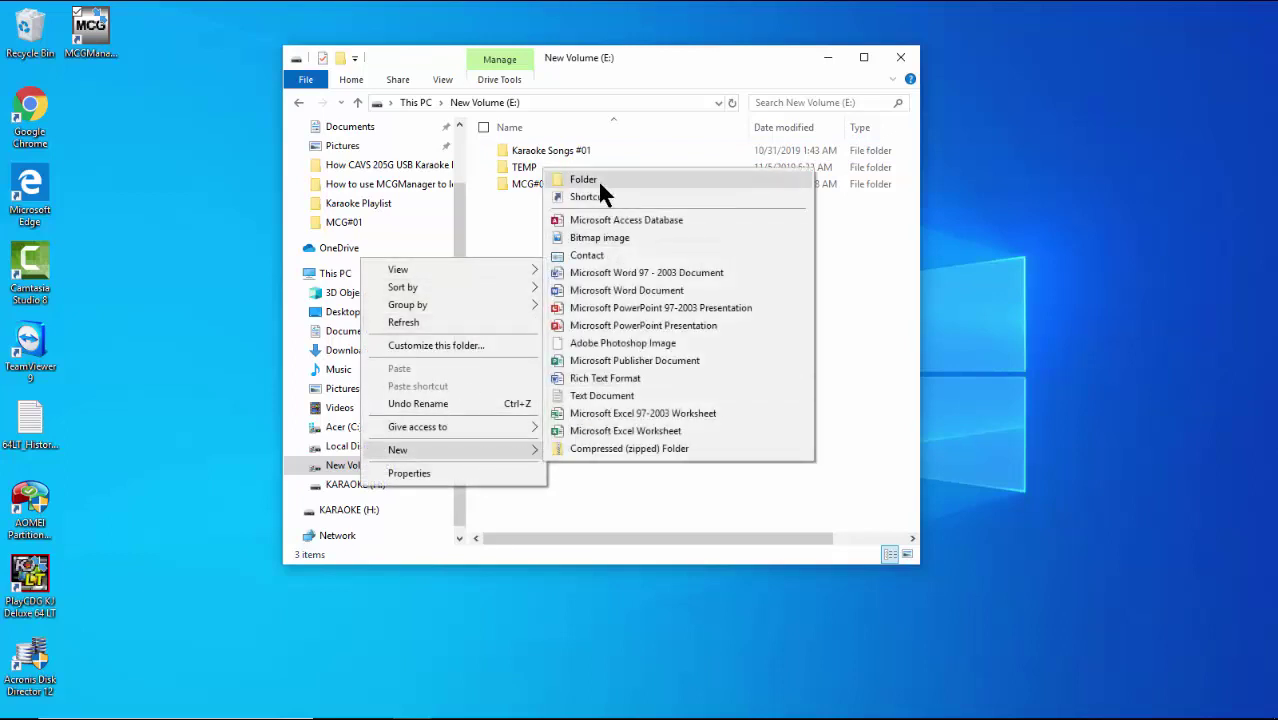
{"action": "left_click", "coordinate": [597, 180]}
{"action": "type", "text": "K"}
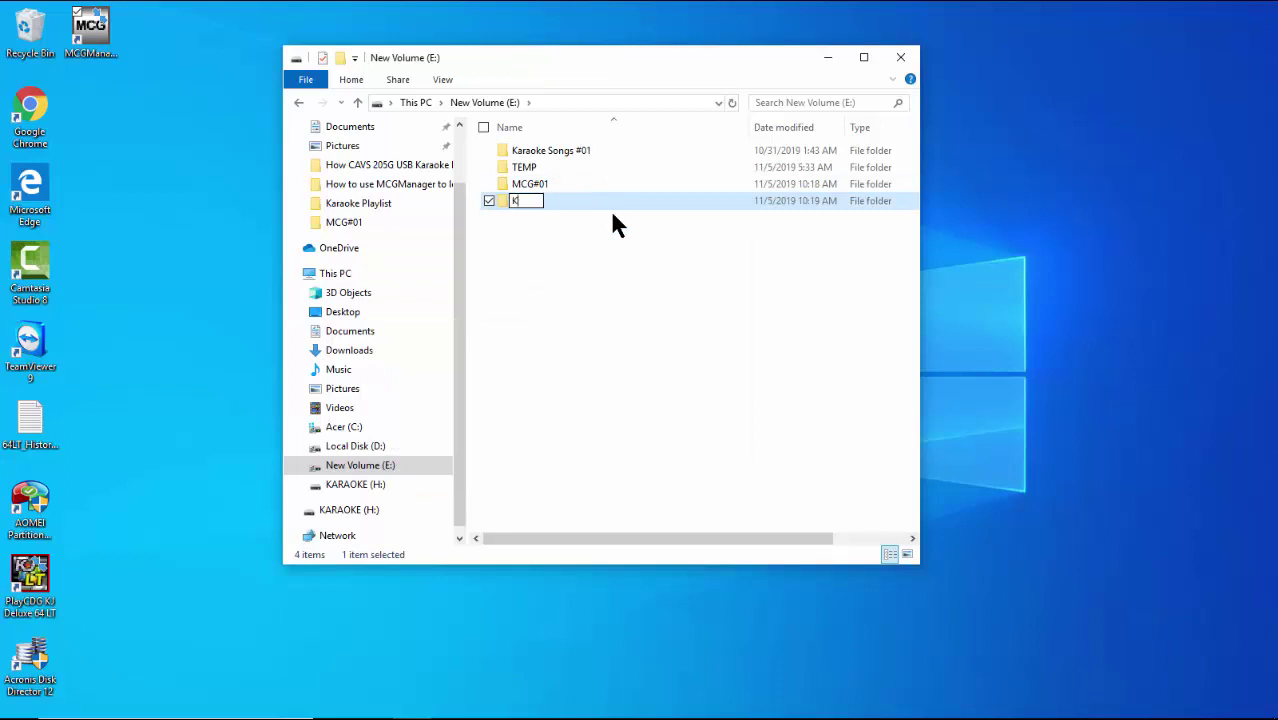
{"action": "type", "text": "araoke So"}
{"action": "key", "text": "BackSpace"}
{"action": "key", "text": "BackSpace"}
{"action": "type", "text": "Songs #02"}
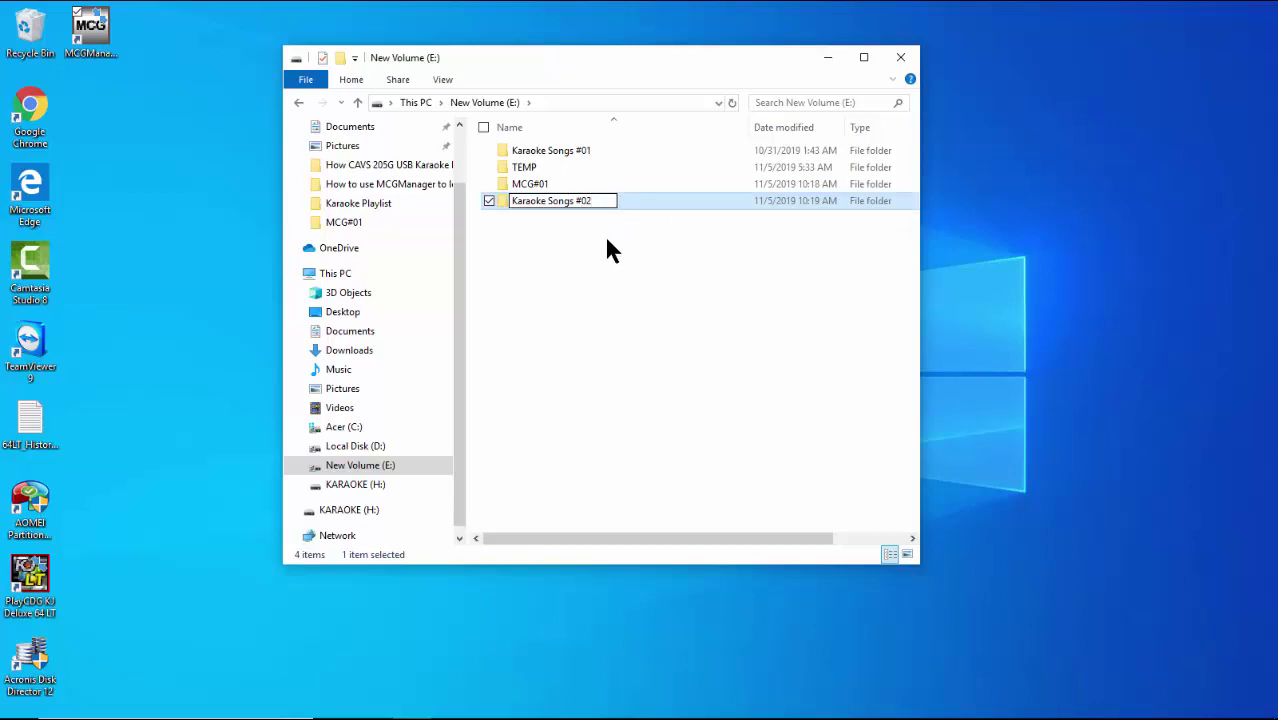
{"action": "left_click", "coordinate": [607, 240]}
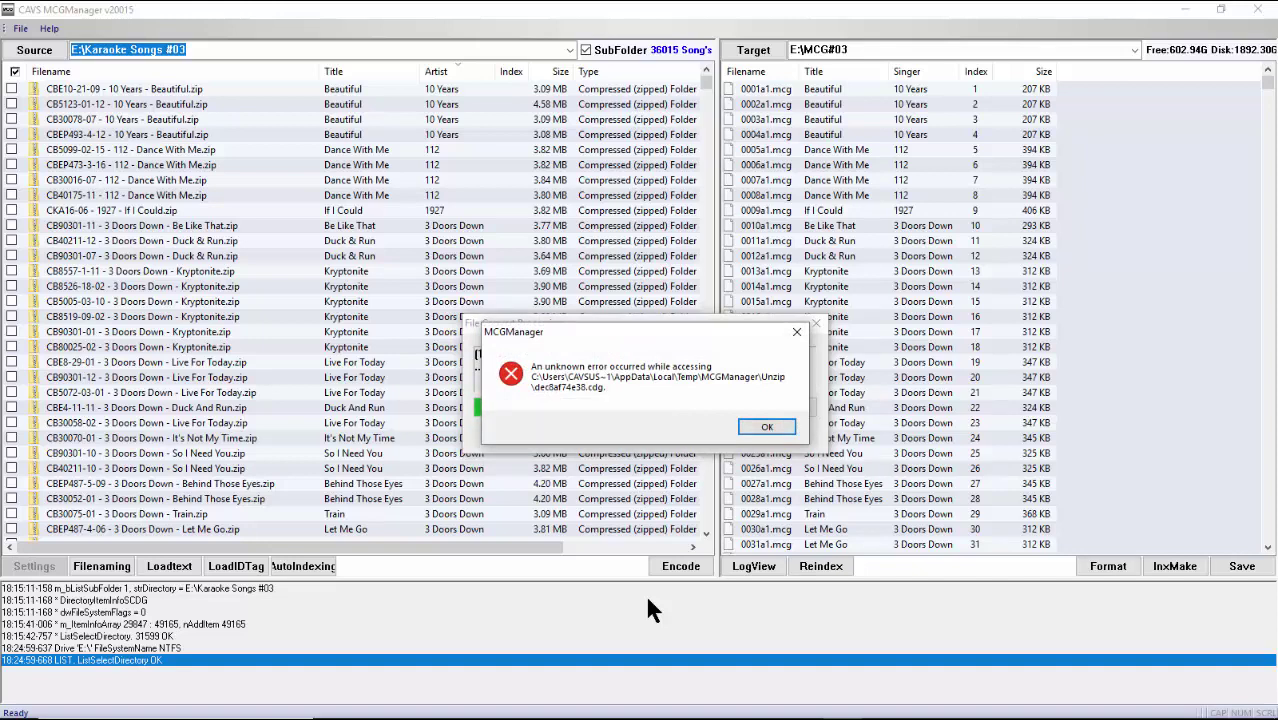
Dismiss the .cdg error, untick CB60222-01 (Diffie, Joe In Another World), and re-run Encode
{"action": "left_click", "coordinate": [775, 429]}
{"action": "left_click", "coordinate": [815, 326]}
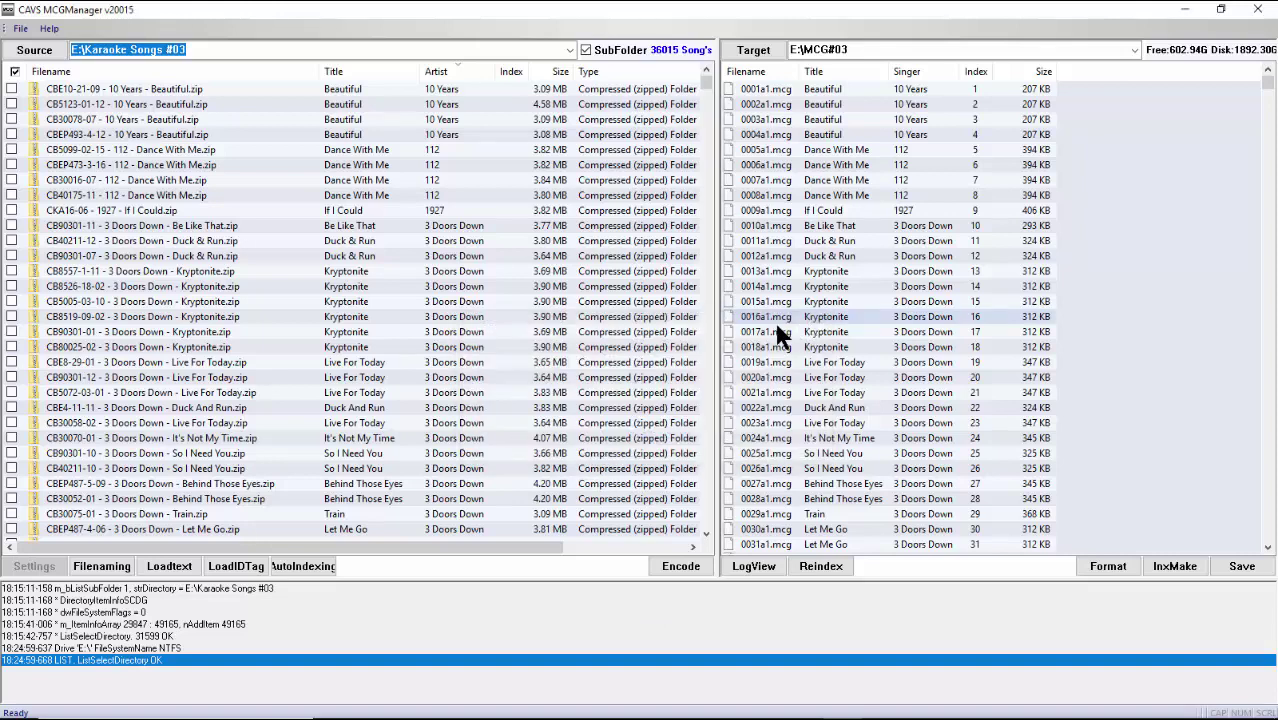
{"action": "scroll", "coordinate": [298, 270], "scroll_direction": "down", "scroll_amount": 3}
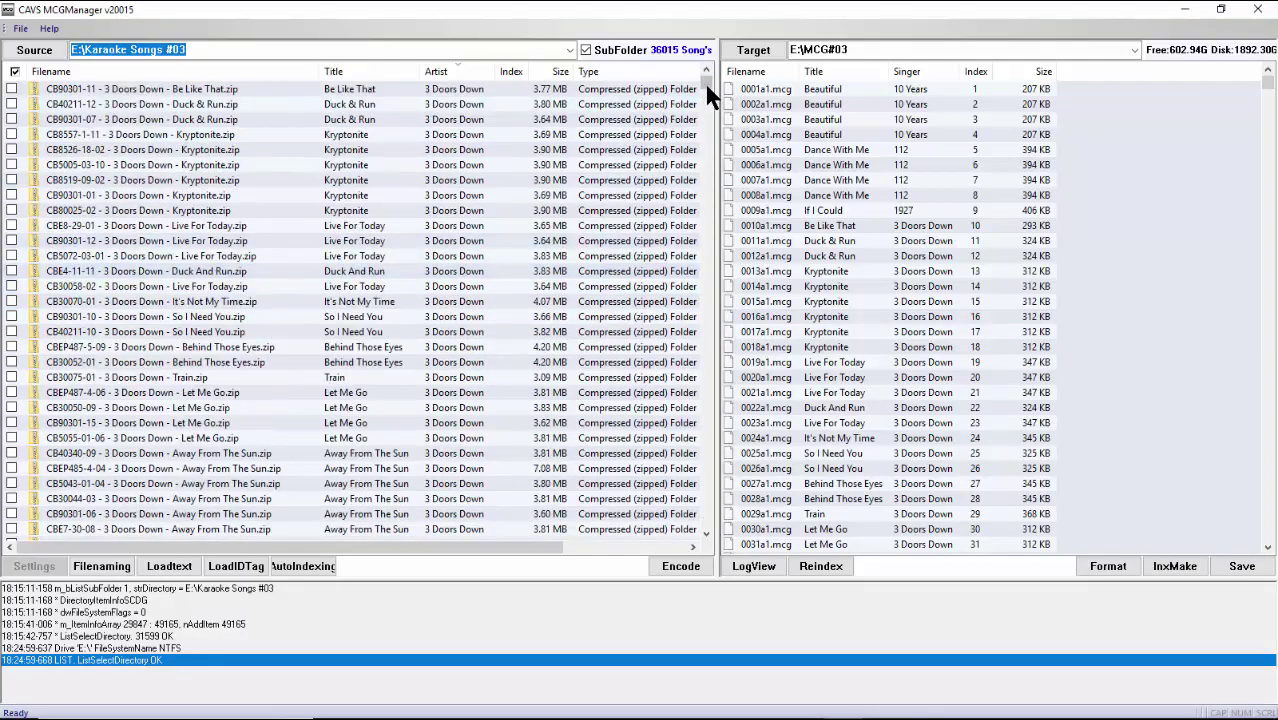
{"action": "left_click_drag", "start_coordinate": [704, 84], "coordinate": [706, 180]}
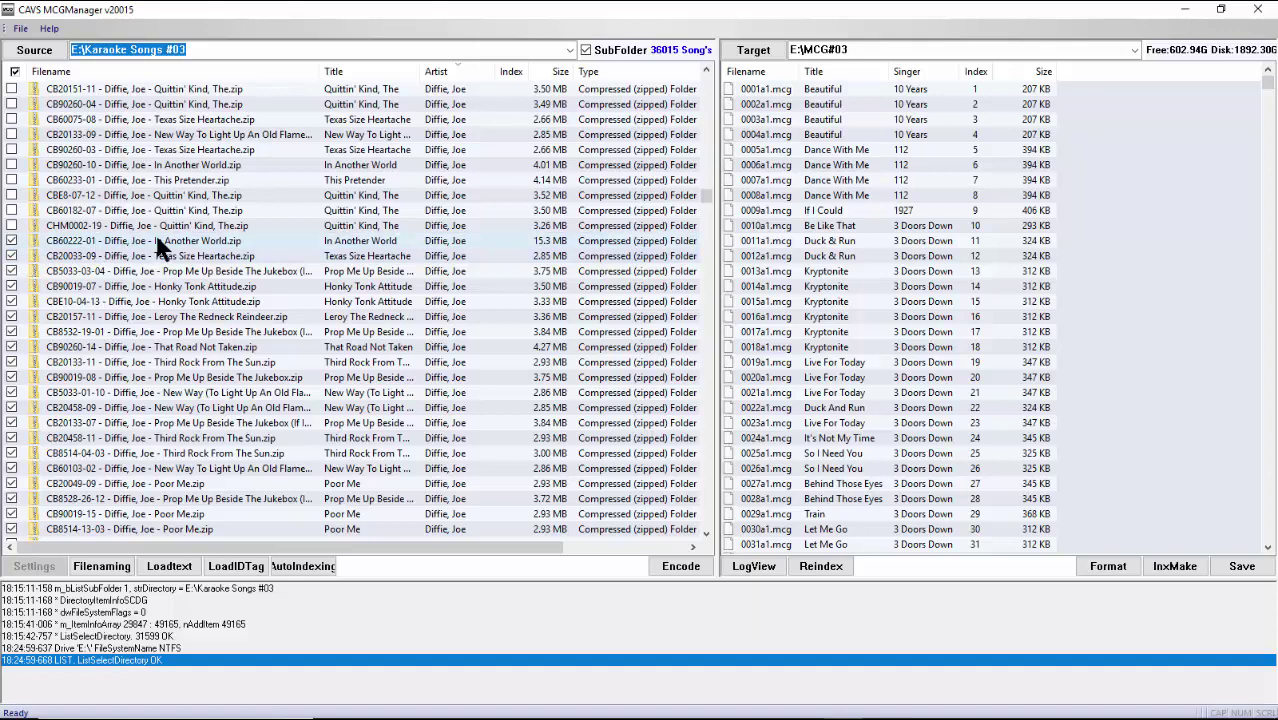
{"action": "left_click", "coordinate": [11, 238]}
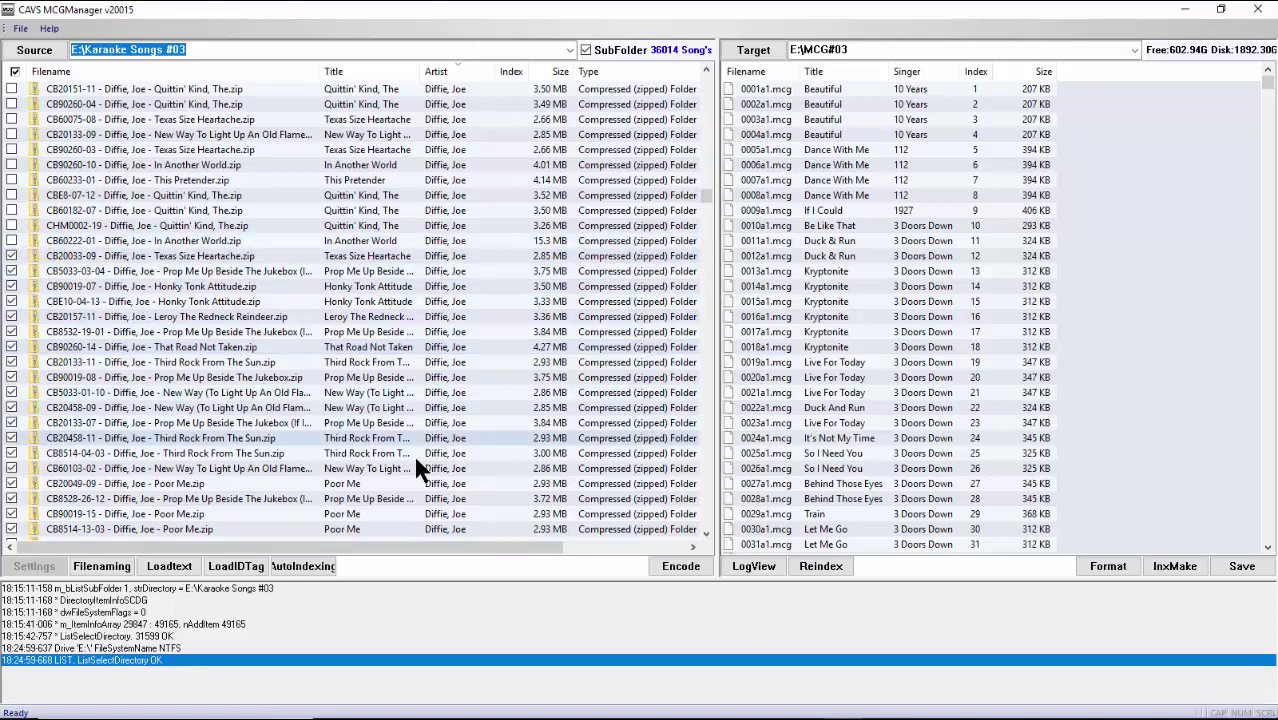
{"action": "left_click", "coordinate": [681, 567]}
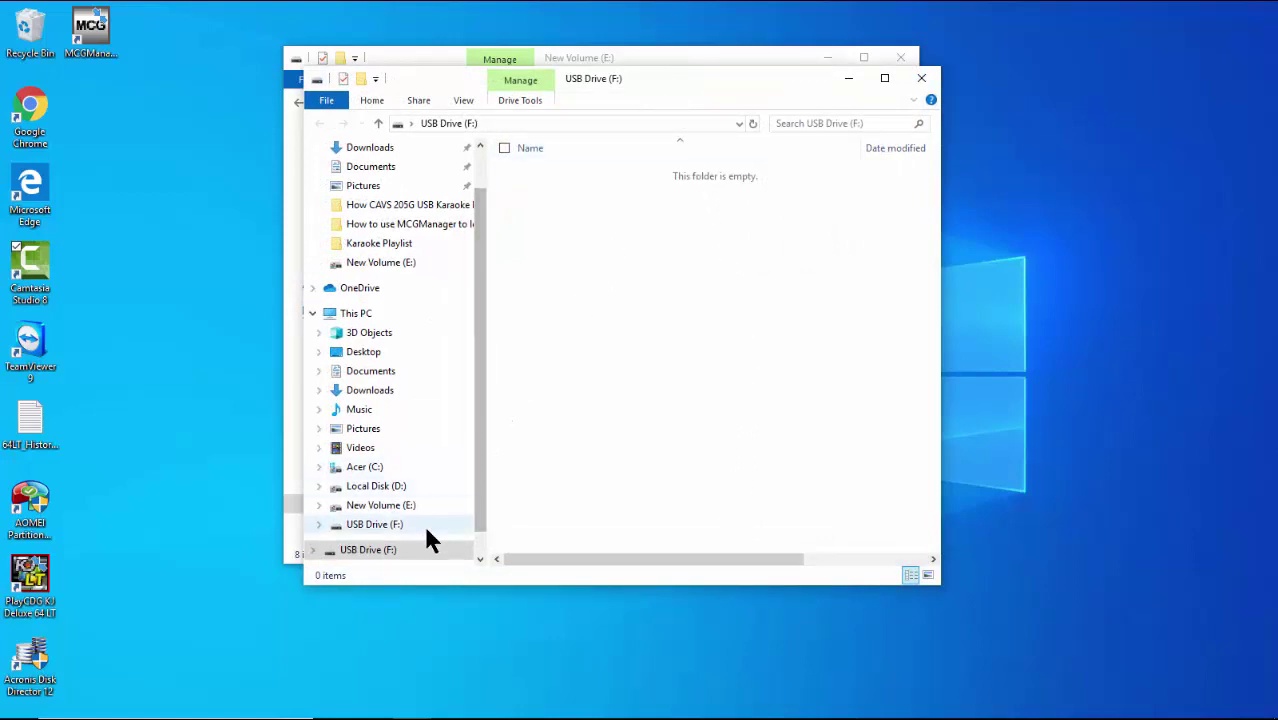
Check in its Properties that USB Drive (F:) uses the FAT32 file system
{"action": "right_click", "coordinate": [415, 550]}
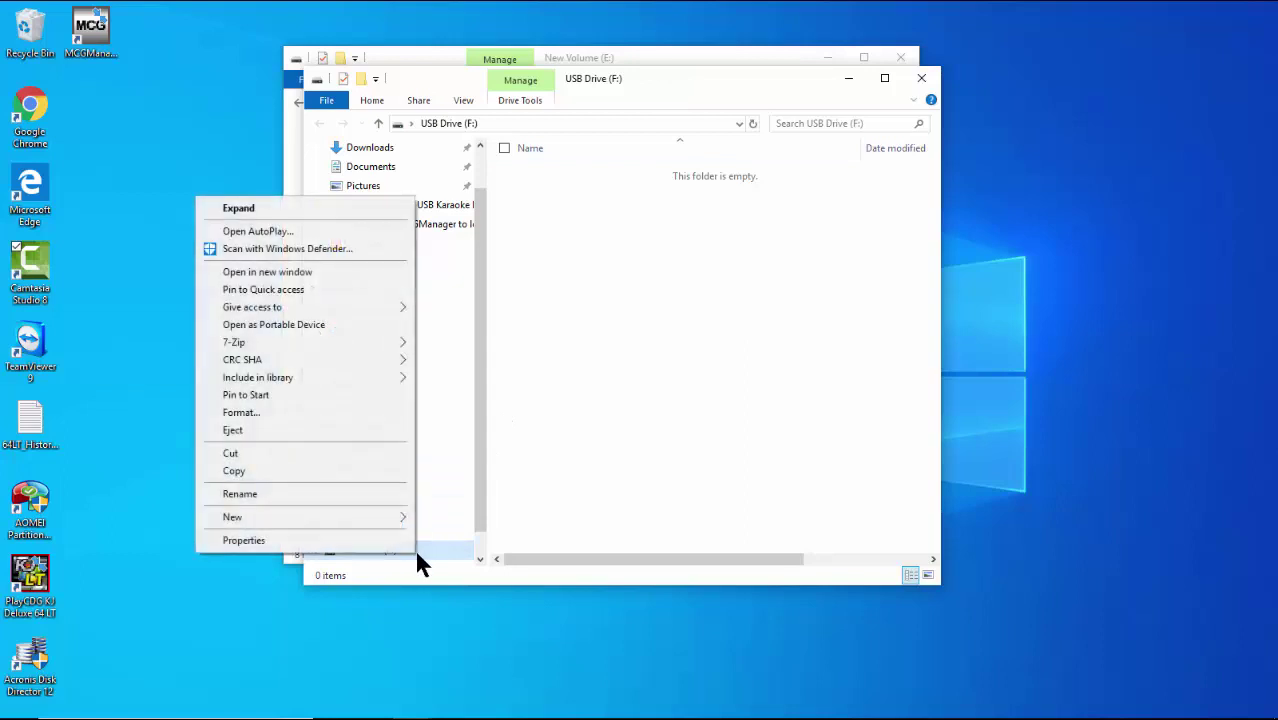
{"action": "left_click", "coordinate": [340, 538]}
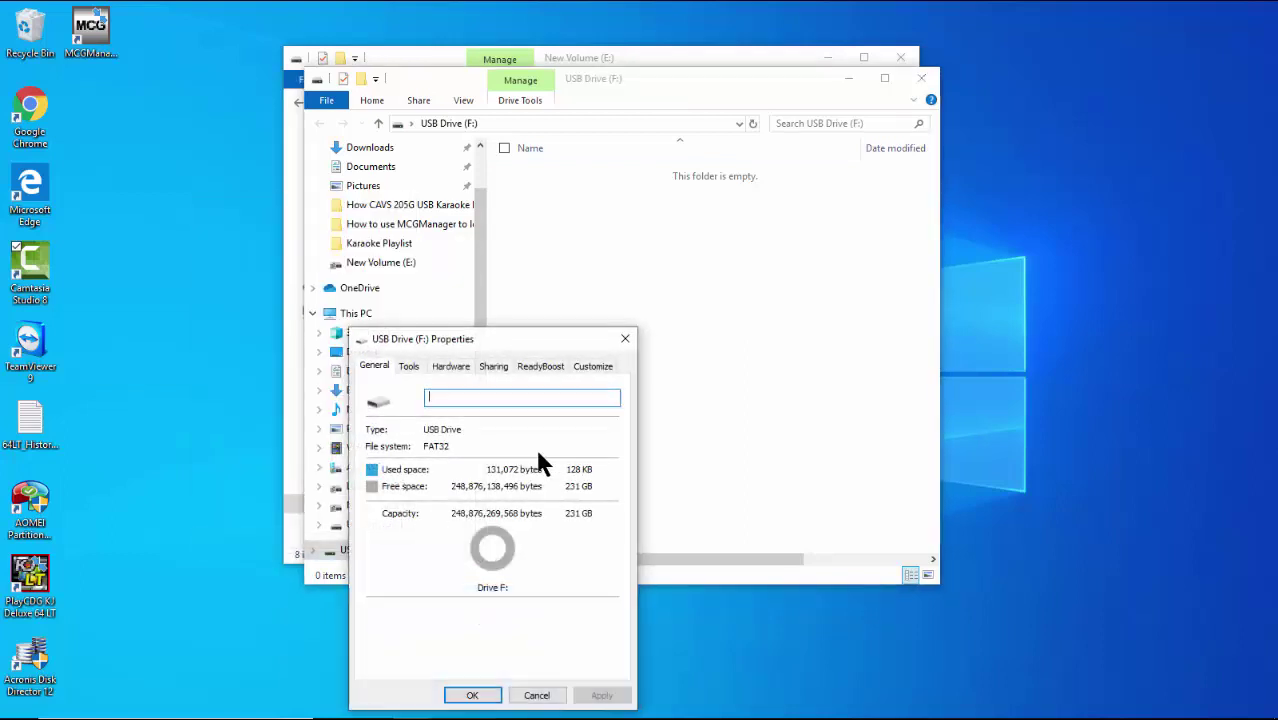
{"action": "left_click", "coordinate": [490, 697]}
Copy the MCG#01–MCG#04 folders from New Volume (E:) onto USB Drive (F:)
{"action": "left_click_drag", "start_coordinate": [731, 82], "coordinate": [1085, 78]}
{"action": "left_click_drag", "start_coordinate": [480, 197], "coordinate": [540, 258]}
{"action": "right_click", "coordinate": [540, 258]}
{"action": "left_click", "coordinate": [445, 449]}
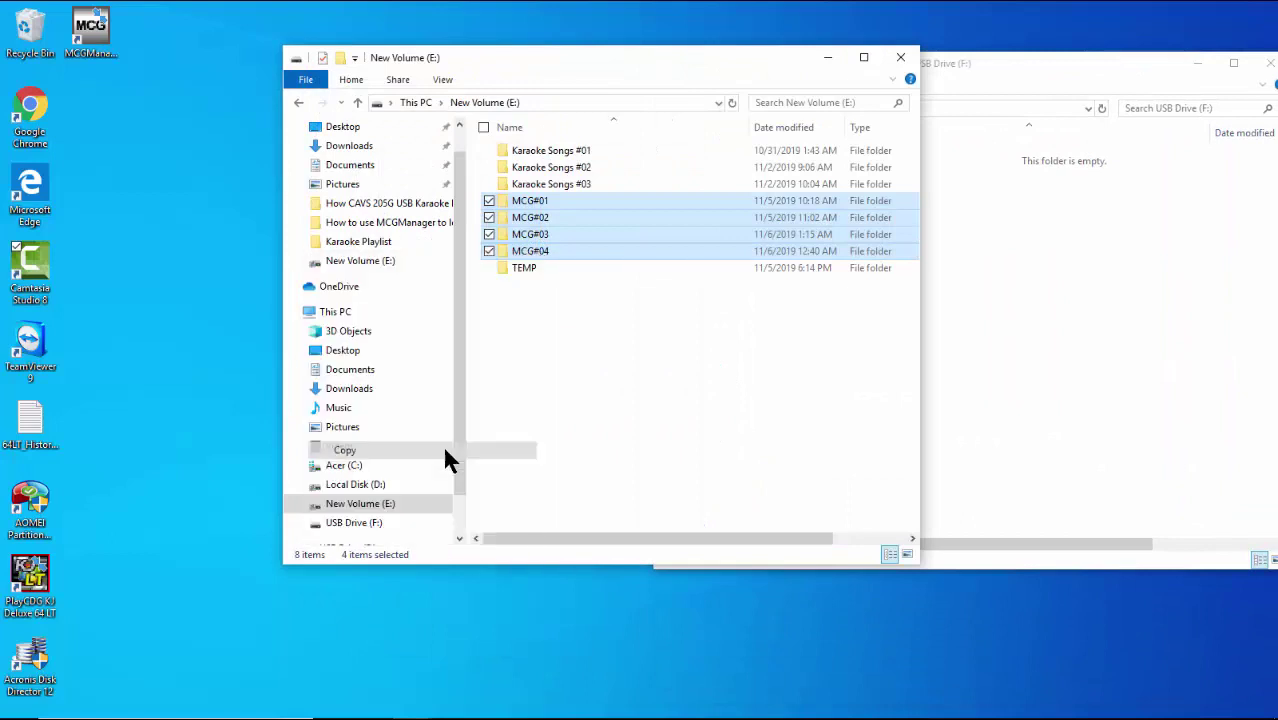
{"action": "right_click", "coordinate": [847, 241]}
{"action": "left_click", "coordinate": [922, 346]}
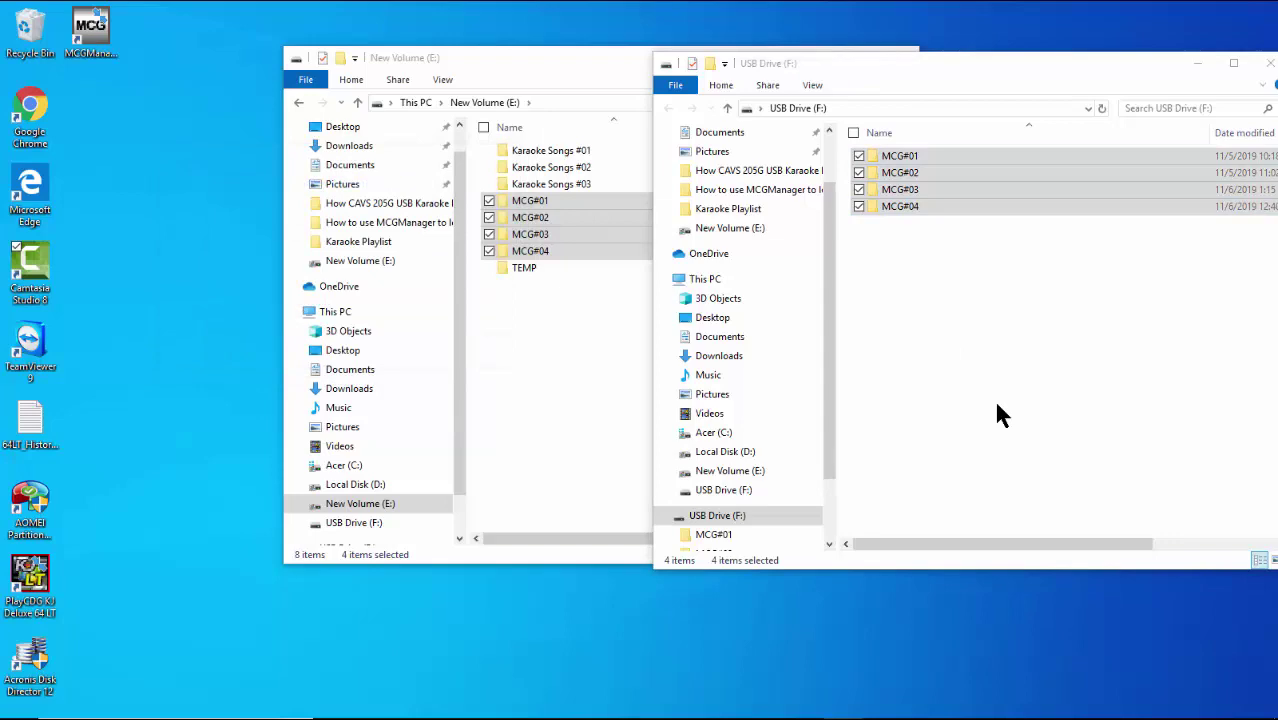
Move the USB Drive window back left and select the MCG Manager desktop shortcut
{"action": "left_click", "coordinate": [892, 90]}
{"action": "left_click_drag", "start_coordinate": [908, 72], "coordinate": [632, 78]}
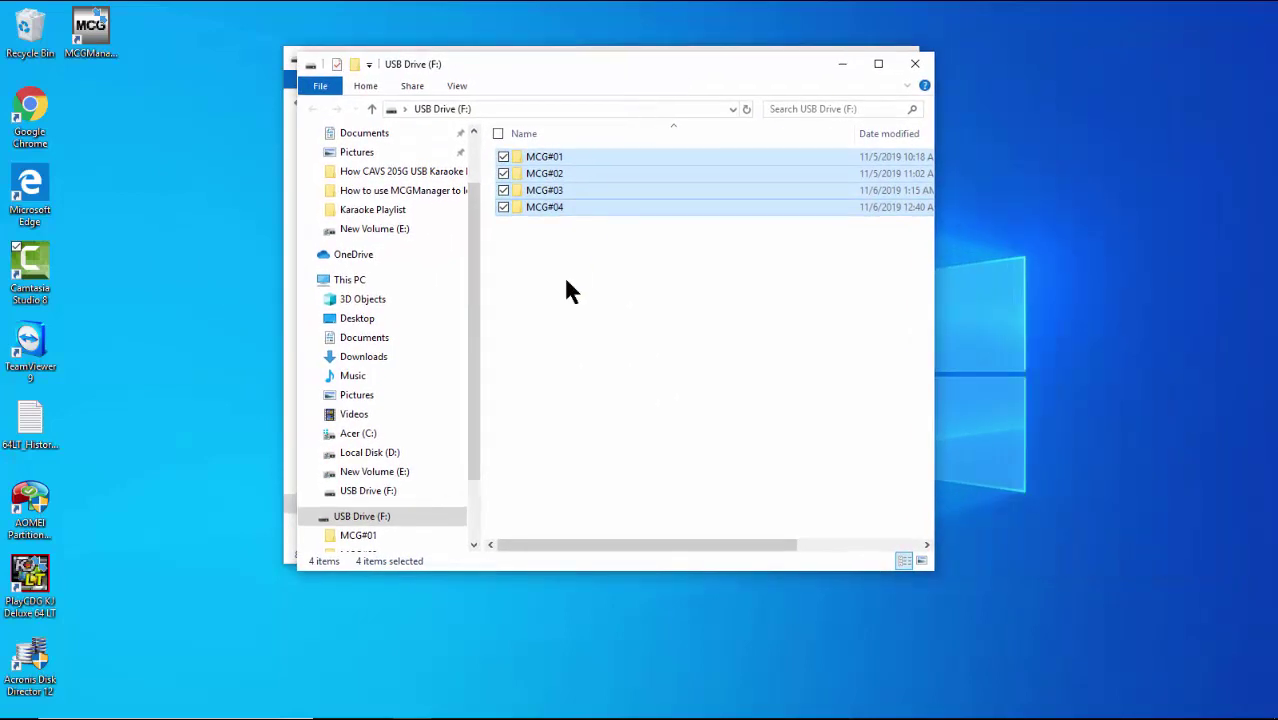
{"action": "left_click", "coordinate": [90, 30]}
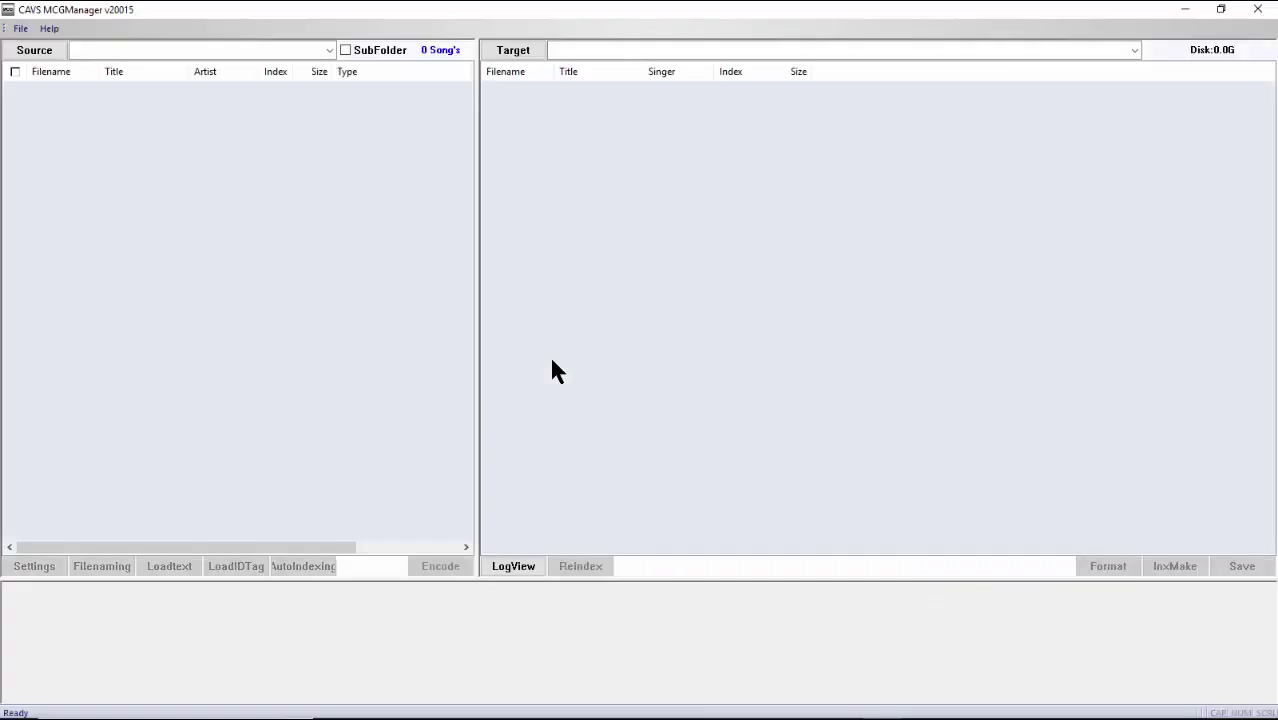
Set the target to F:\MCG#01, rebuild its song files, and acknowledge the success message
{"action": "left_click", "coordinate": [520, 50]}
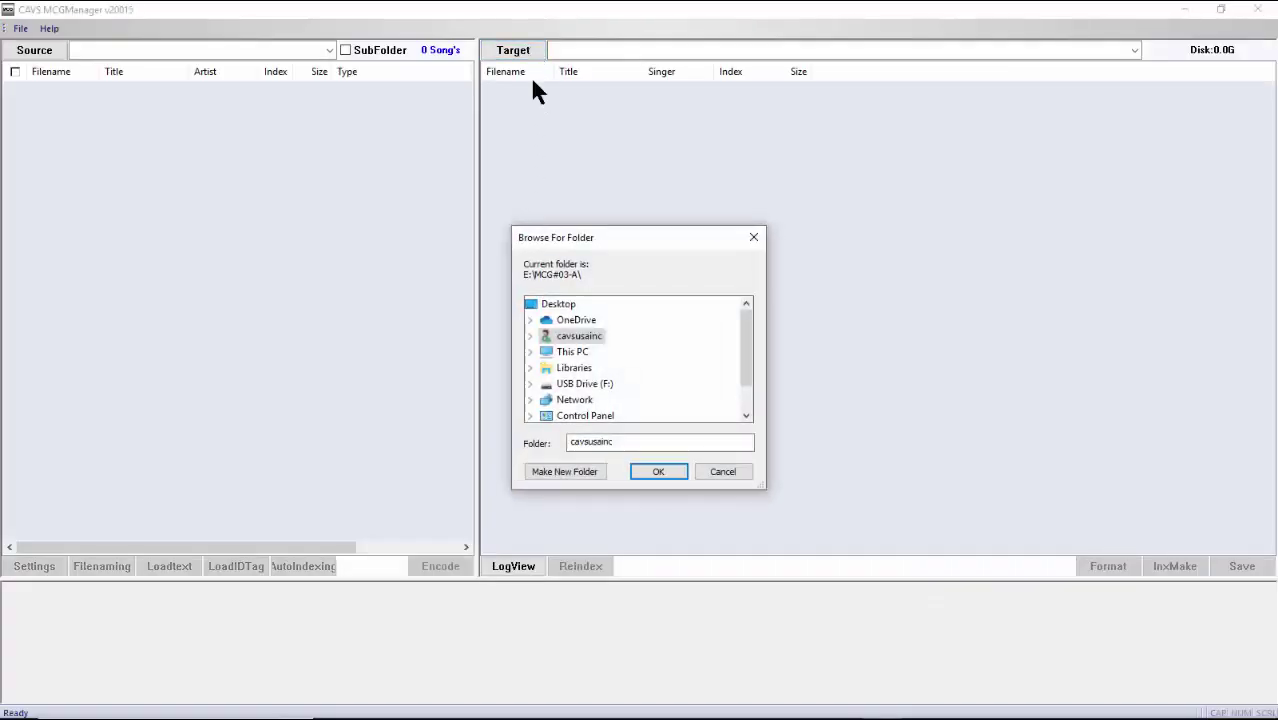
{"action": "double_click", "coordinate": [588, 384]}
{"action": "double_click", "coordinate": [600, 352]}
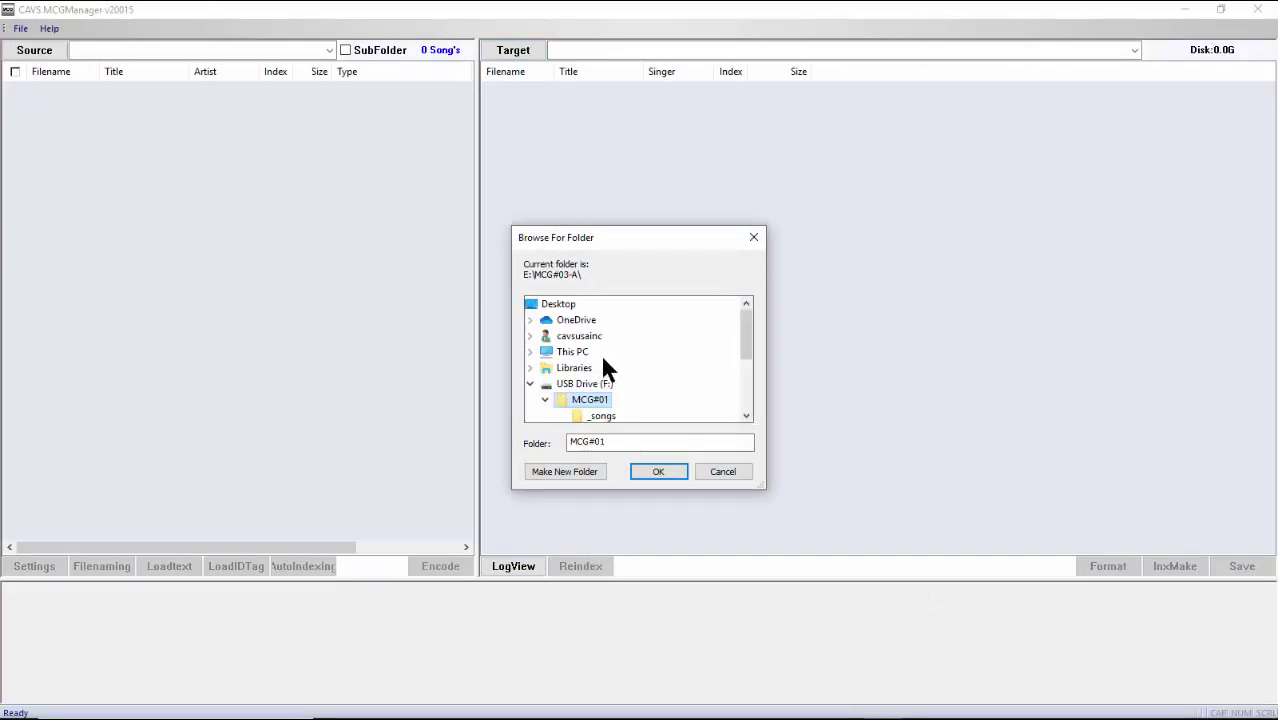
{"action": "left_click", "coordinate": [662, 472]}
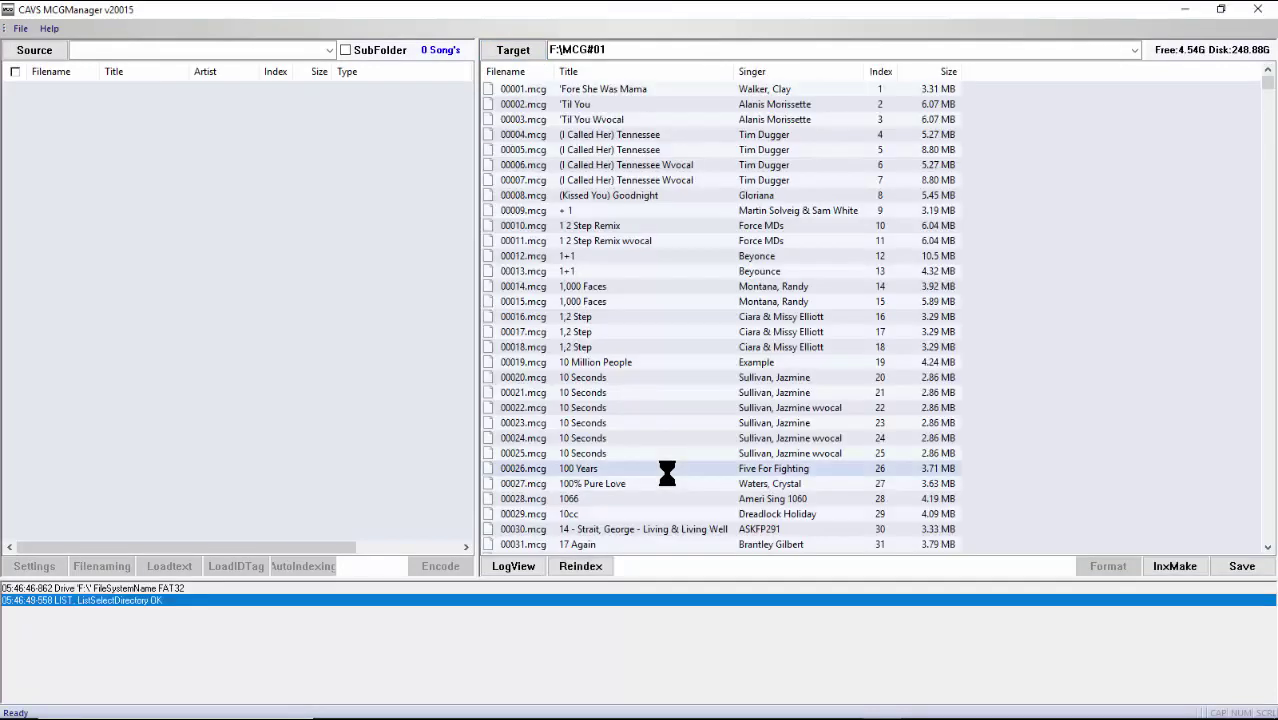
{"action": "left_click", "coordinate": [1242, 567]}
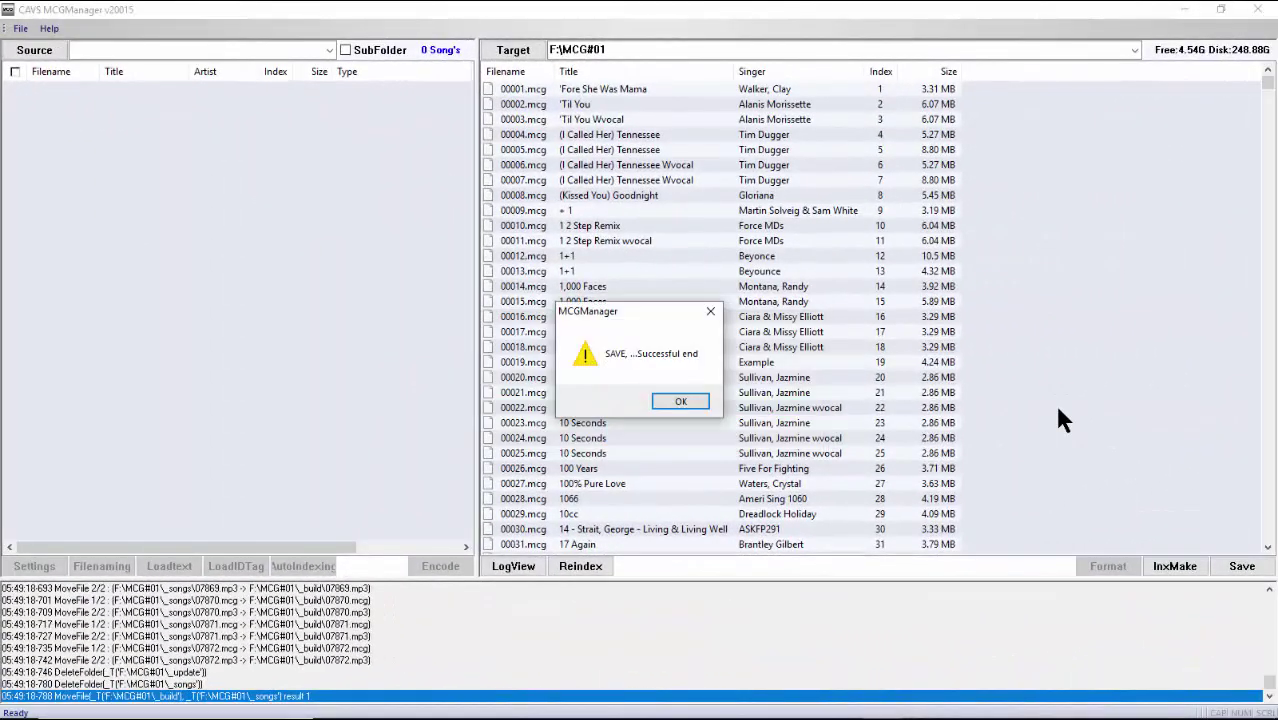
{"action": "left_click", "coordinate": [697, 401]}
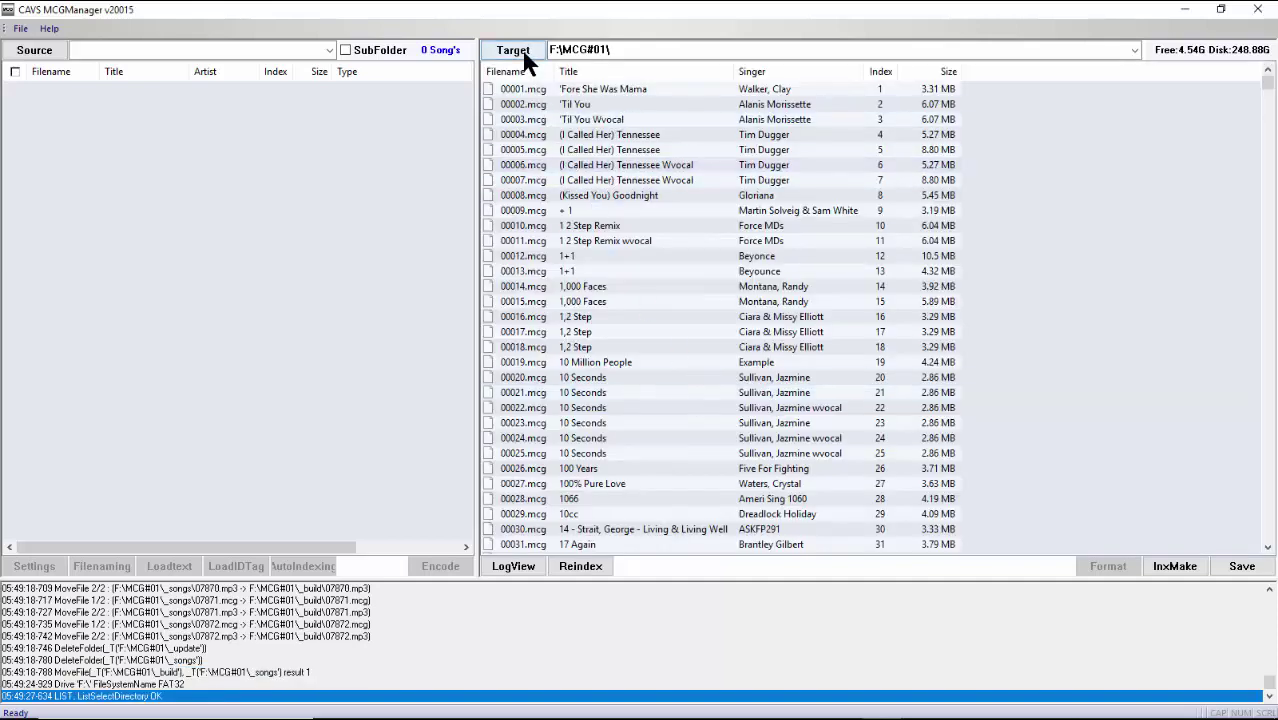
Switch the target to MCG#02 and start rebuilding its song files
{"action": "left_click", "coordinate": [521, 52]}
{"action": "left_click", "coordinate": [590, 415]}
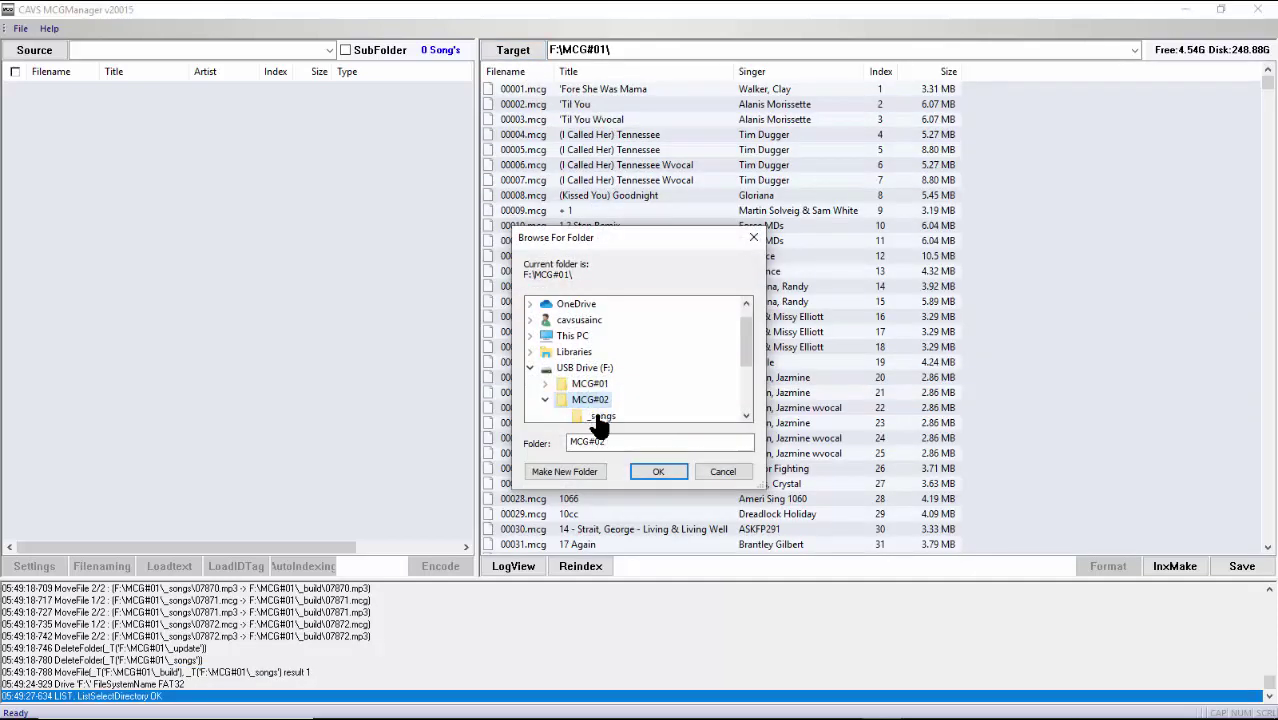
{"action": "left_click", "coordinate": [640, 470]}
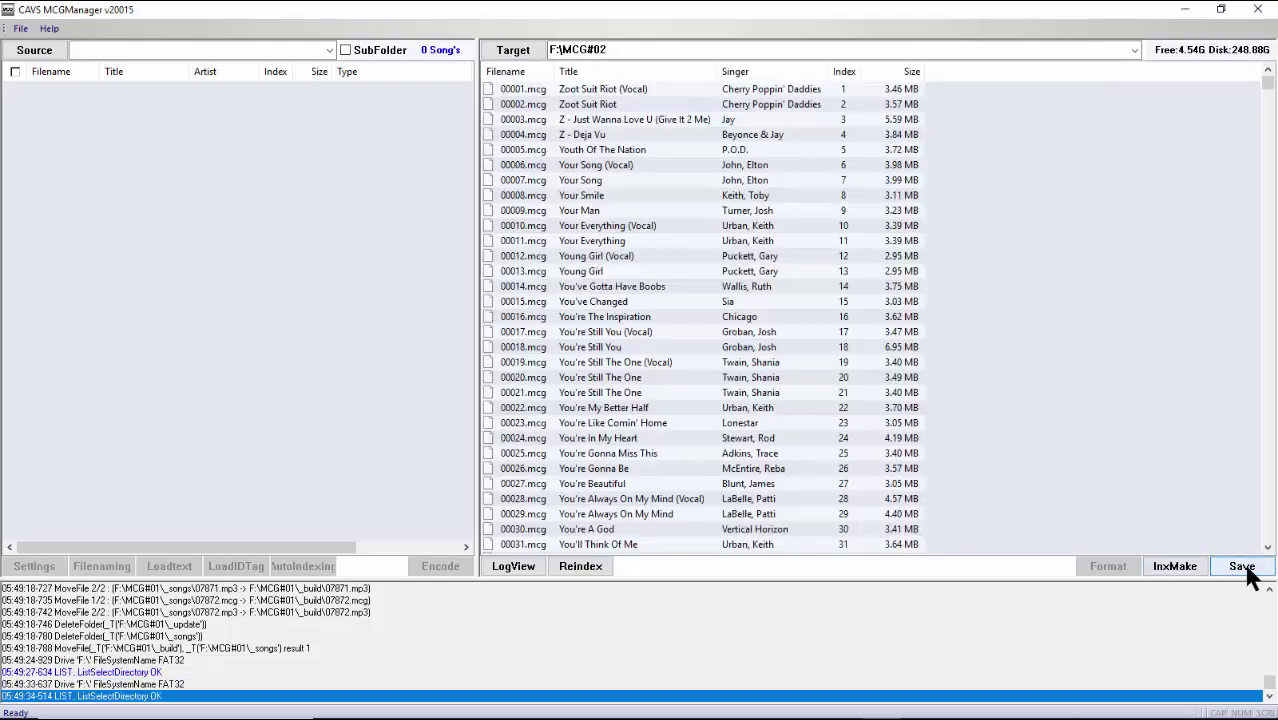
{"action": "left_click", "coordinate": [1245, 568]}
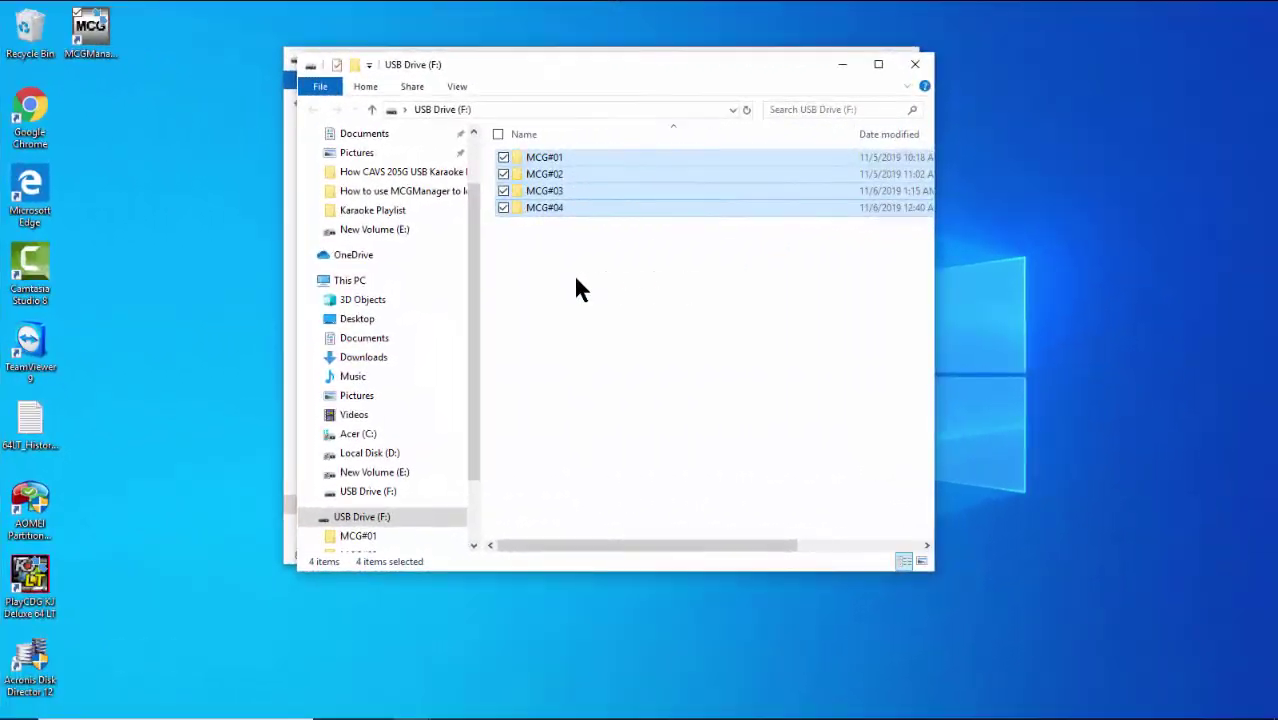
{"action": "left_click", "coordinate": [573, 274]}
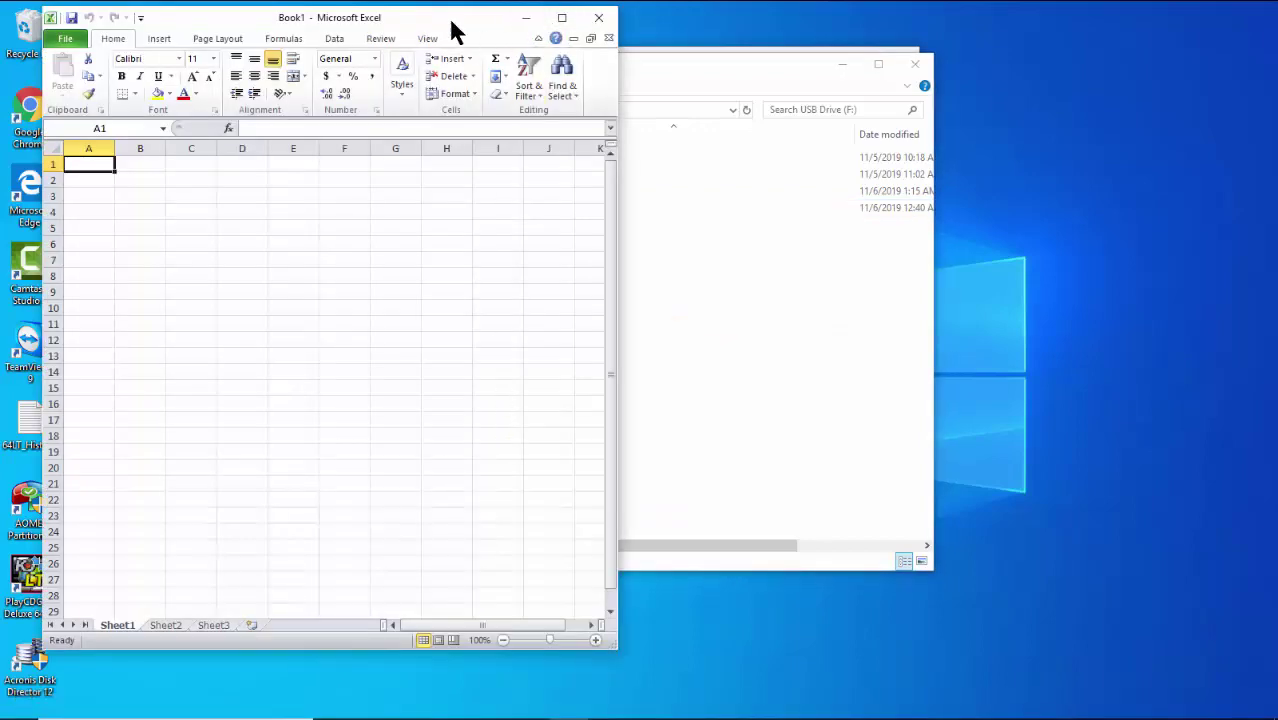
Open JUKE.TXT from USB Drive (F:)\MCG#01, listing All Files to find it
{"action": "left_click", "coordinate": [68, 40]}
{"action": "left_click", "coordinate": [89, 110]}
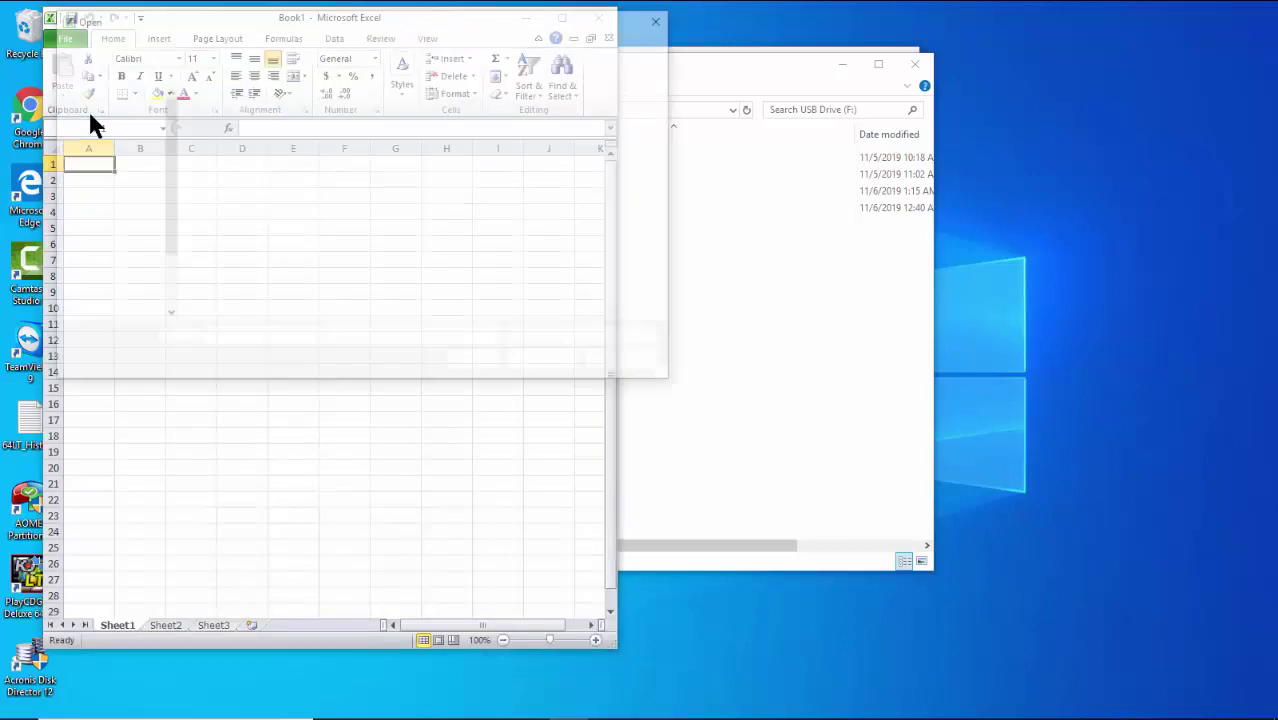
{"action": "left_click", "coordinate": [119, 309]}
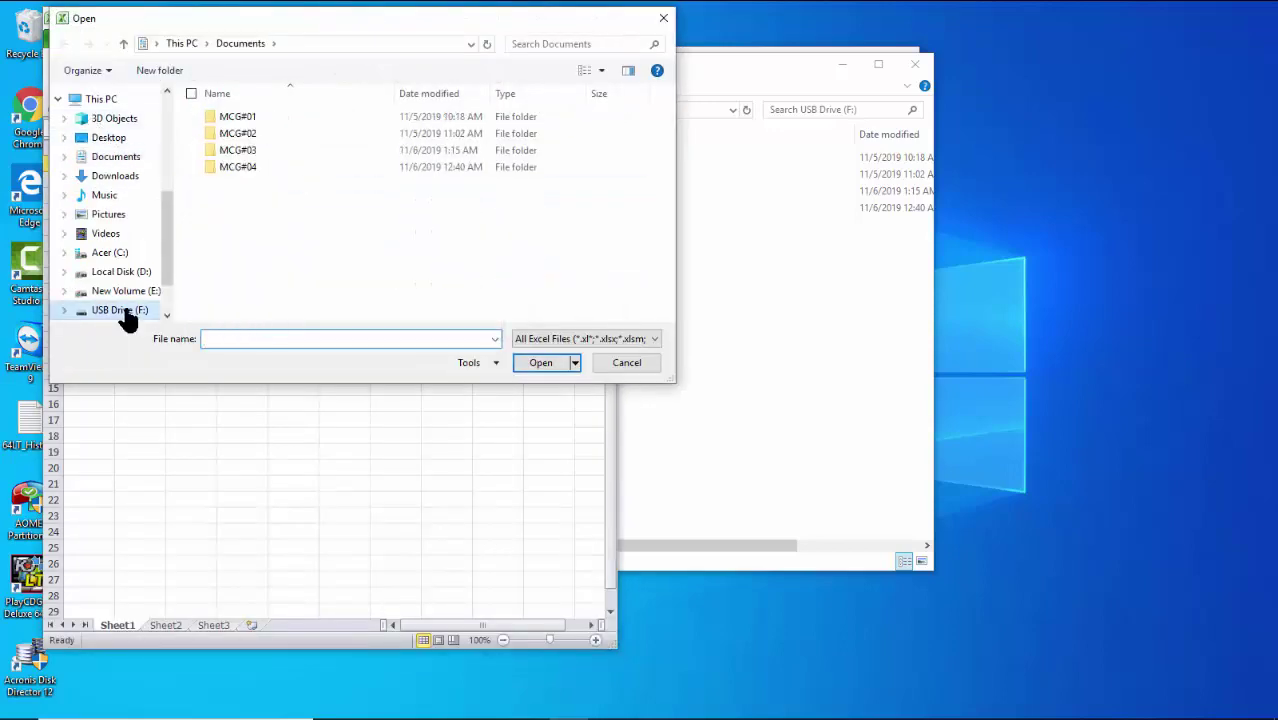
{"action": "double_click", "coordinate": [235, 117]}
{"action": "left_click", "coordinate": [650, 338]}
{"action": "left_click", "coordinate": [630, 351]}
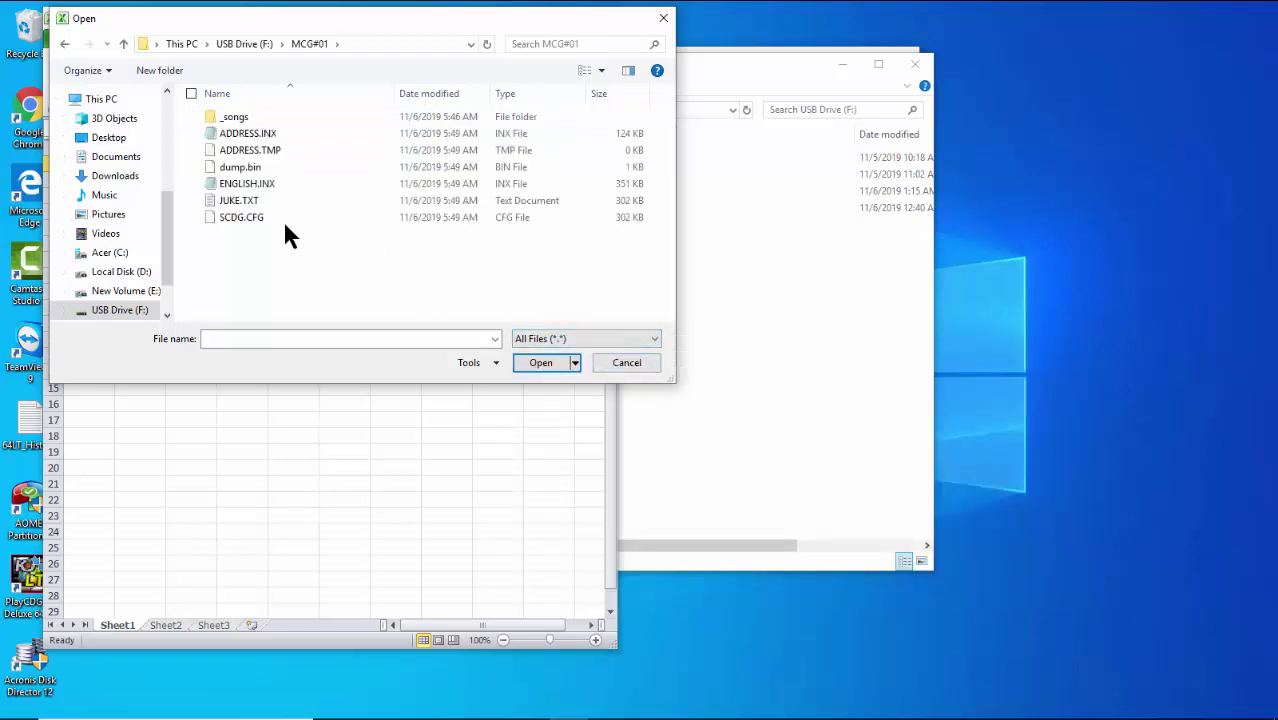
{"action": "left_click", "coordinate": [255, 200]}
{"action": "left_click", "coordinate": [545, 362]}
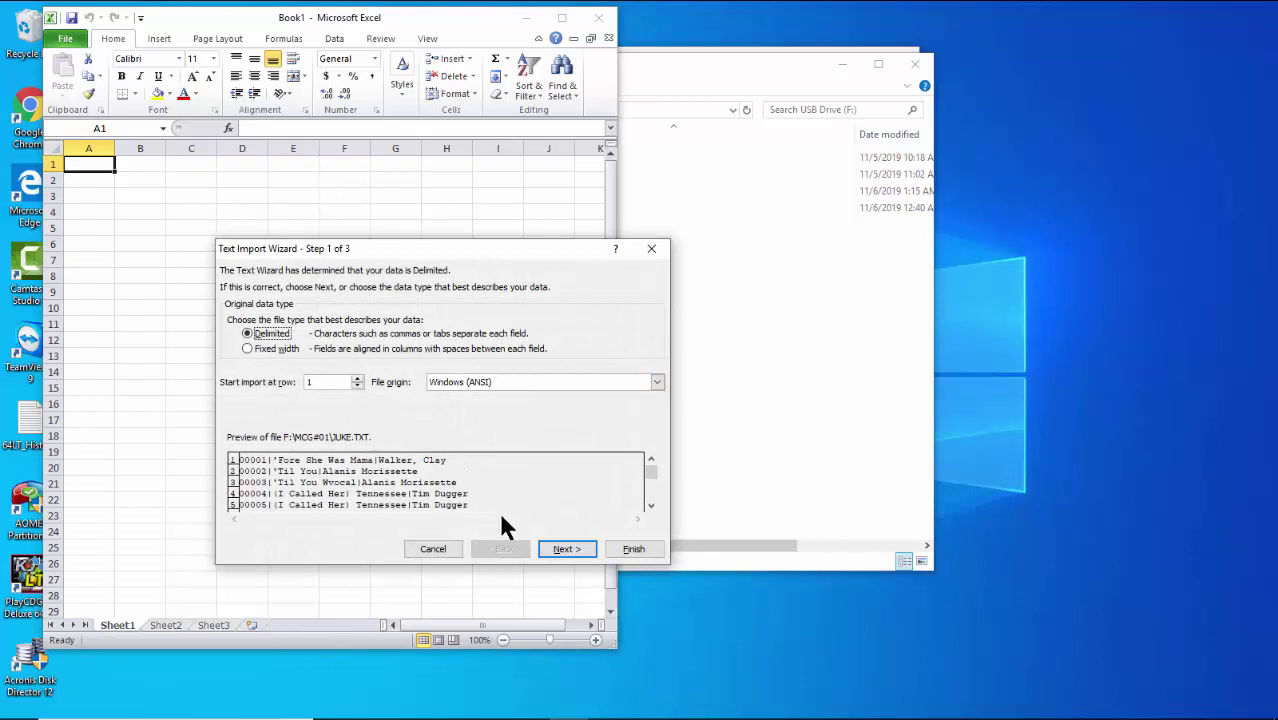
In the Text Import Wizard, use | as the delimiter and set column 1 to Text
{"action": "left_click", "coordinate": [566, 549]}
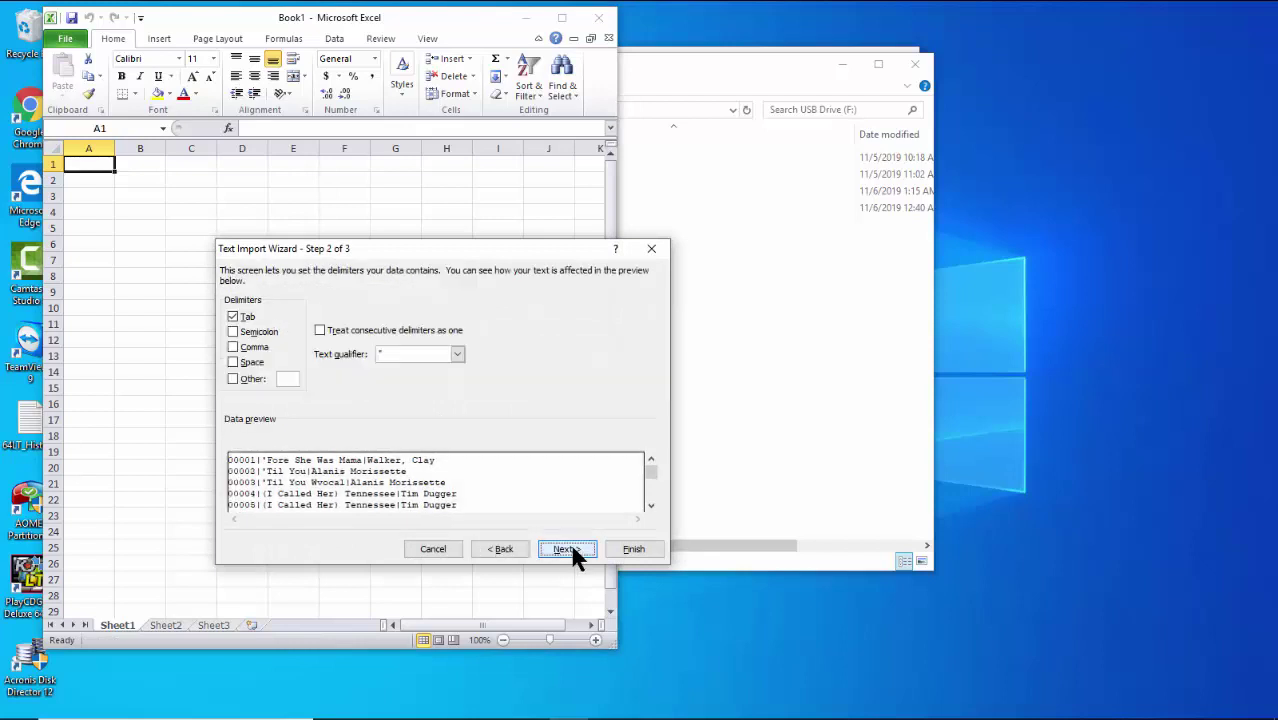
{"action": "left_click", "coordinate": [283, 378]}
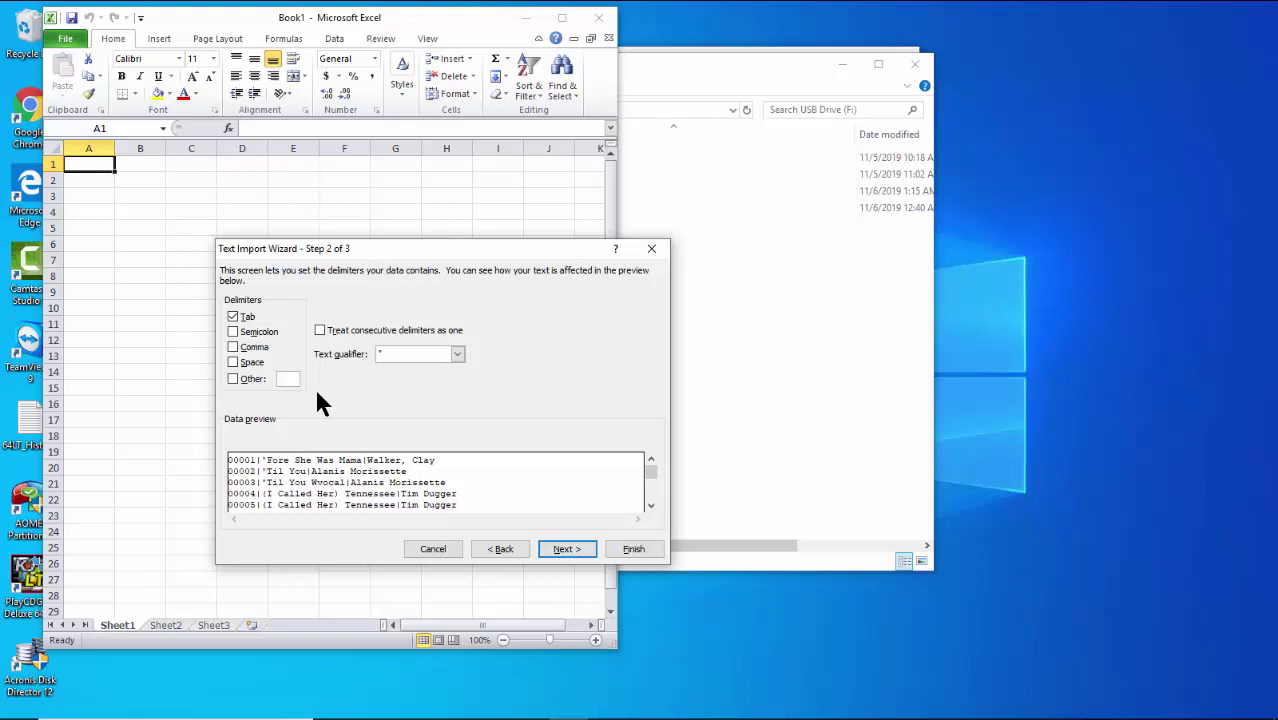
{"action": "type", "text": "|"}
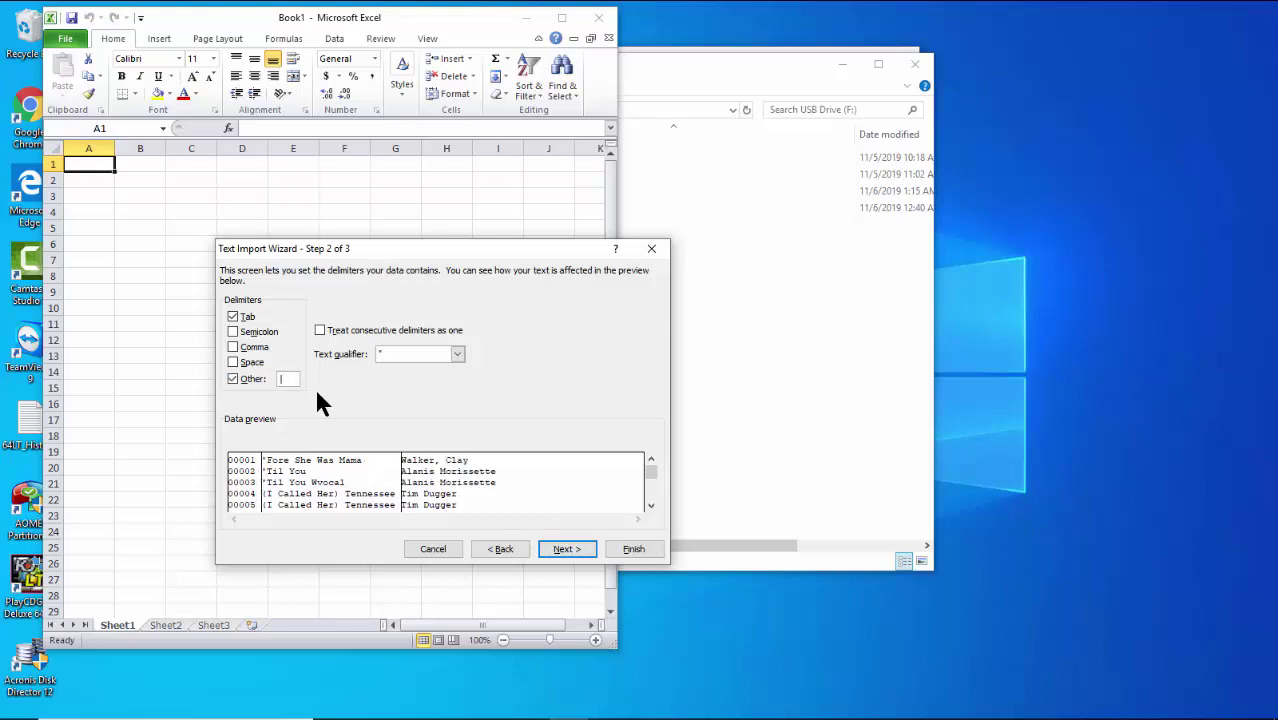
{"action": "left_click", "coordinate": [564, 551]}
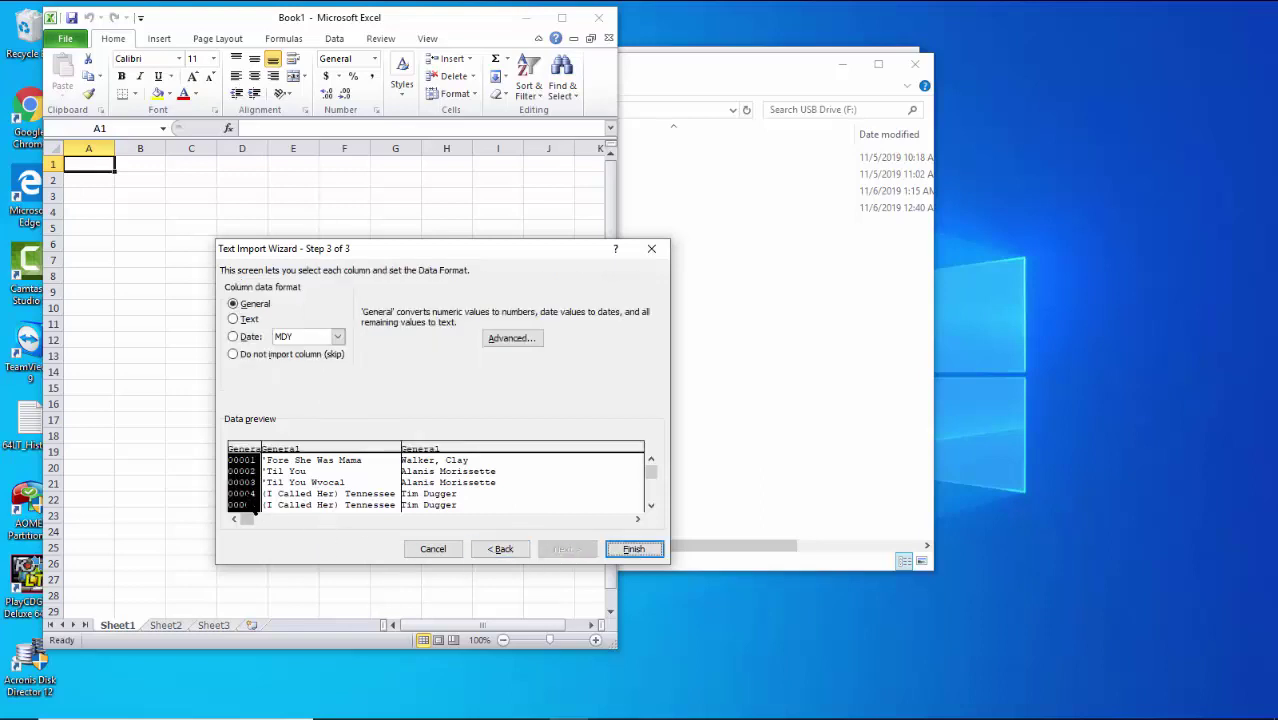
{"action": "left_click", "coordinate": [233, 319]}
{"action": "left_click", "coordinate": [634, 549]}
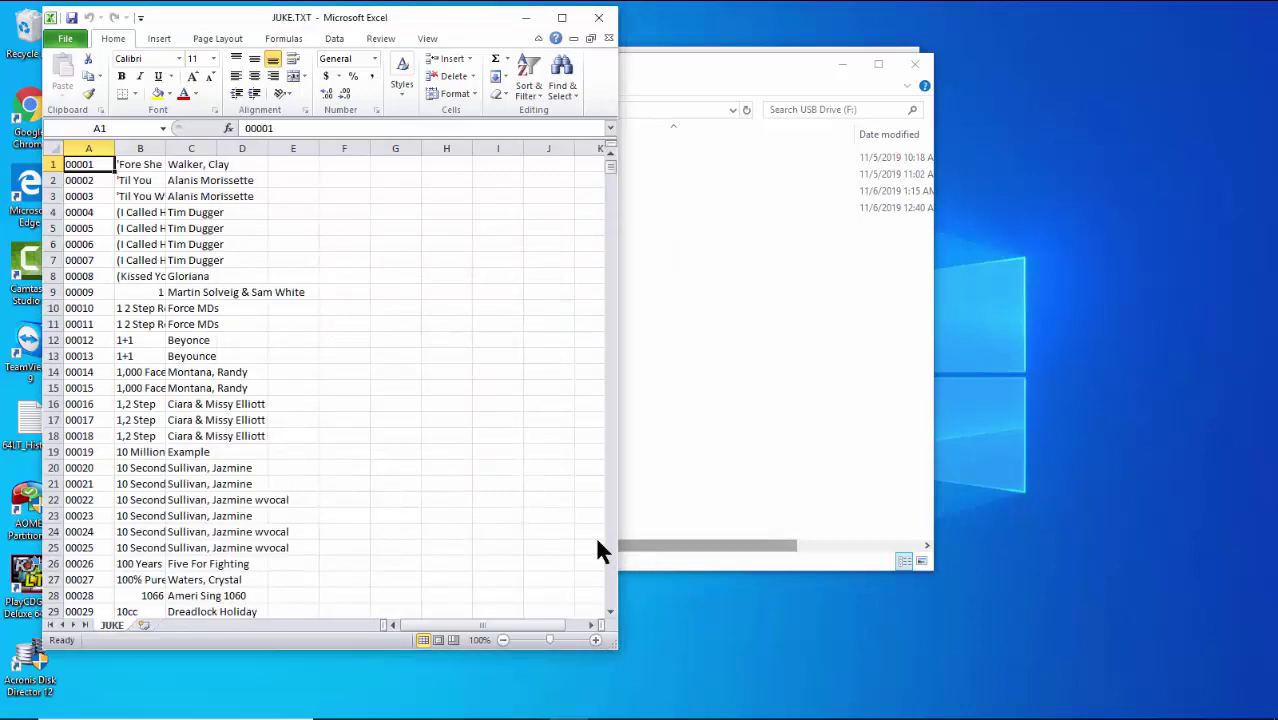
Centre column A and give column B width 45 with left-aligned titles
{"action": "left_click", "coordinate": [88, 148]}
{"action": "left_click", "coordinate": [254, 76]}
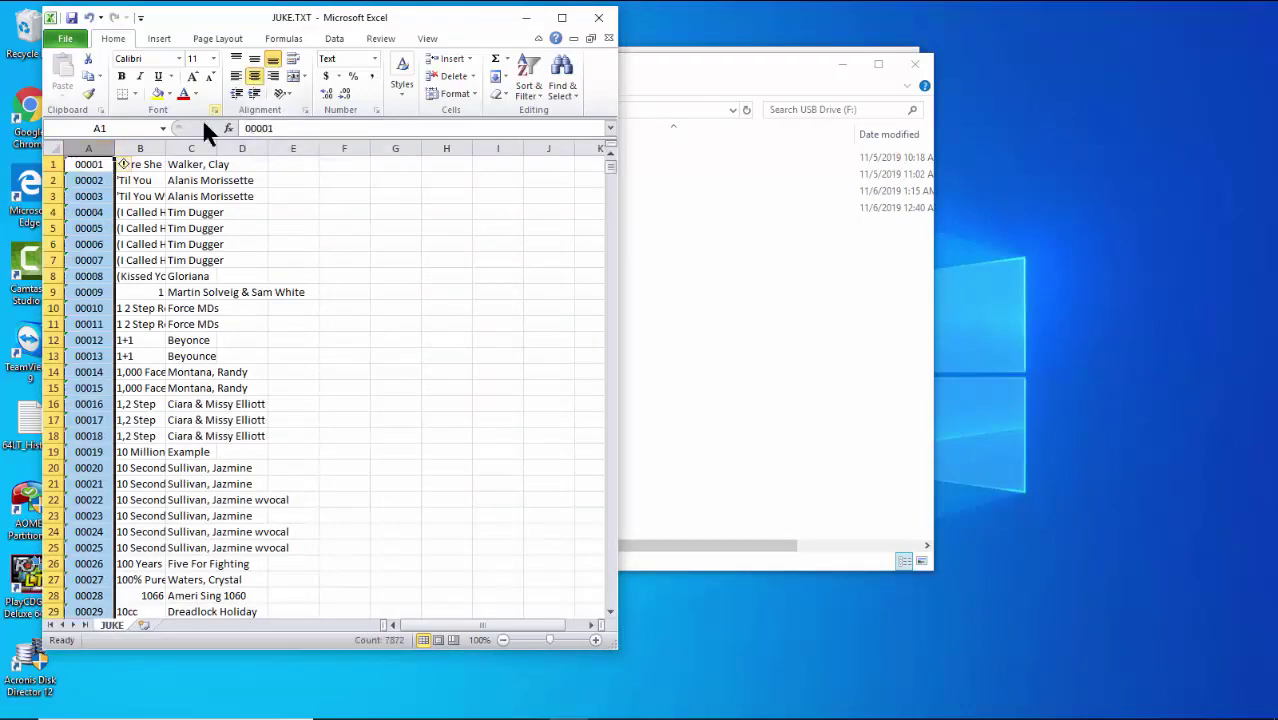
{"action": "left_click", "coordinate": [140, 148]}
{"action": "right_click", "coordinate": [140, 148]}
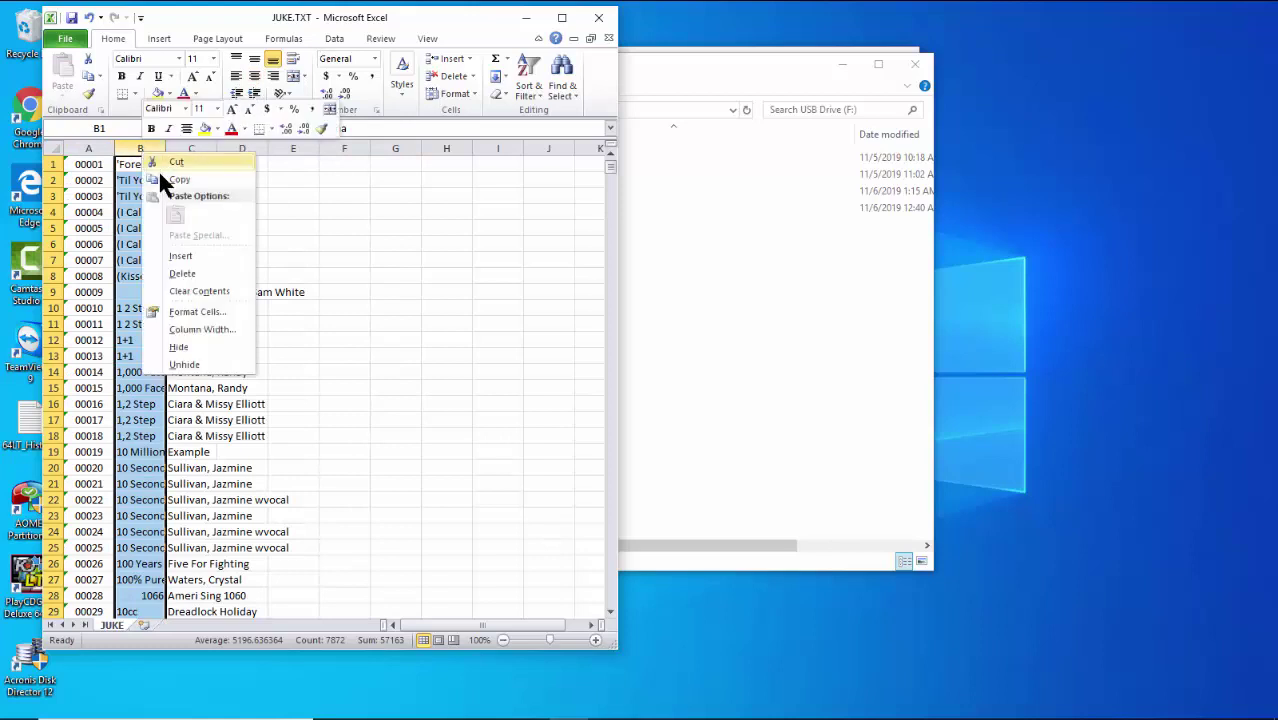
{"action": "left_click", "coordinate": [212, 329]}
{"action": "type", "text": "45"}
{"action": "left_click", "coordinate": [165, 341]}
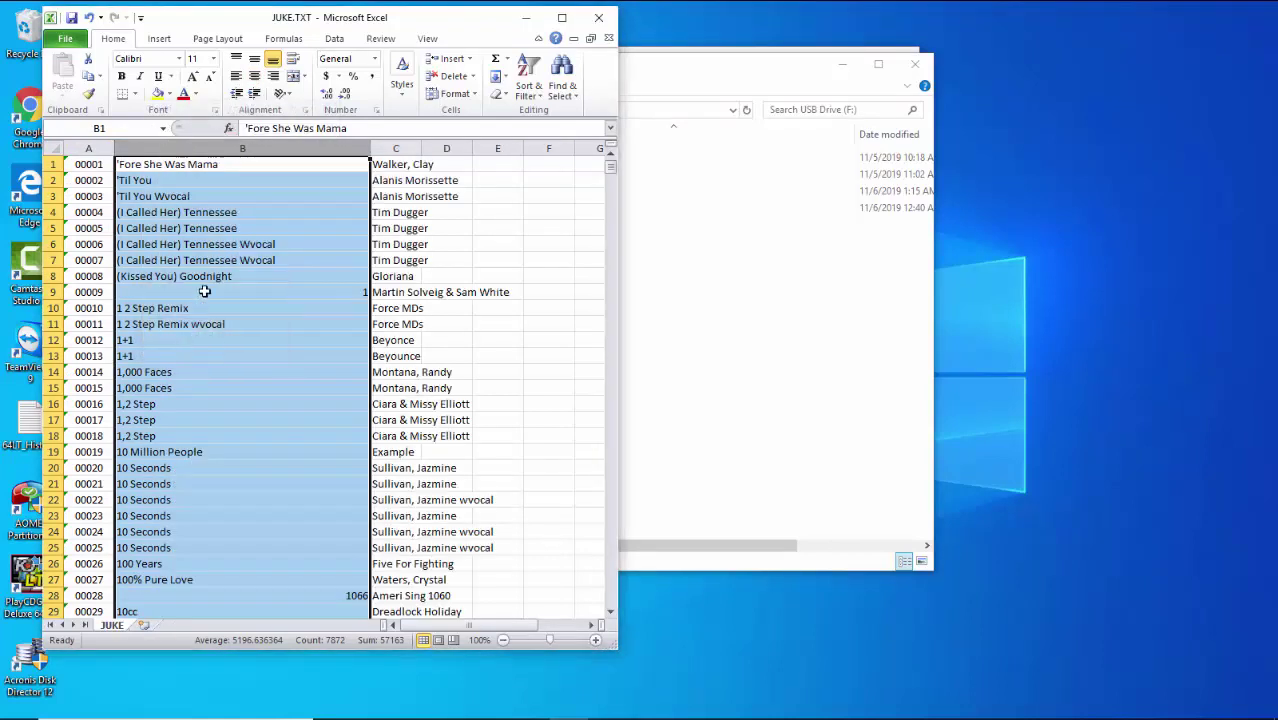
{"action": "left_click", "coordinate": [236, 76]}
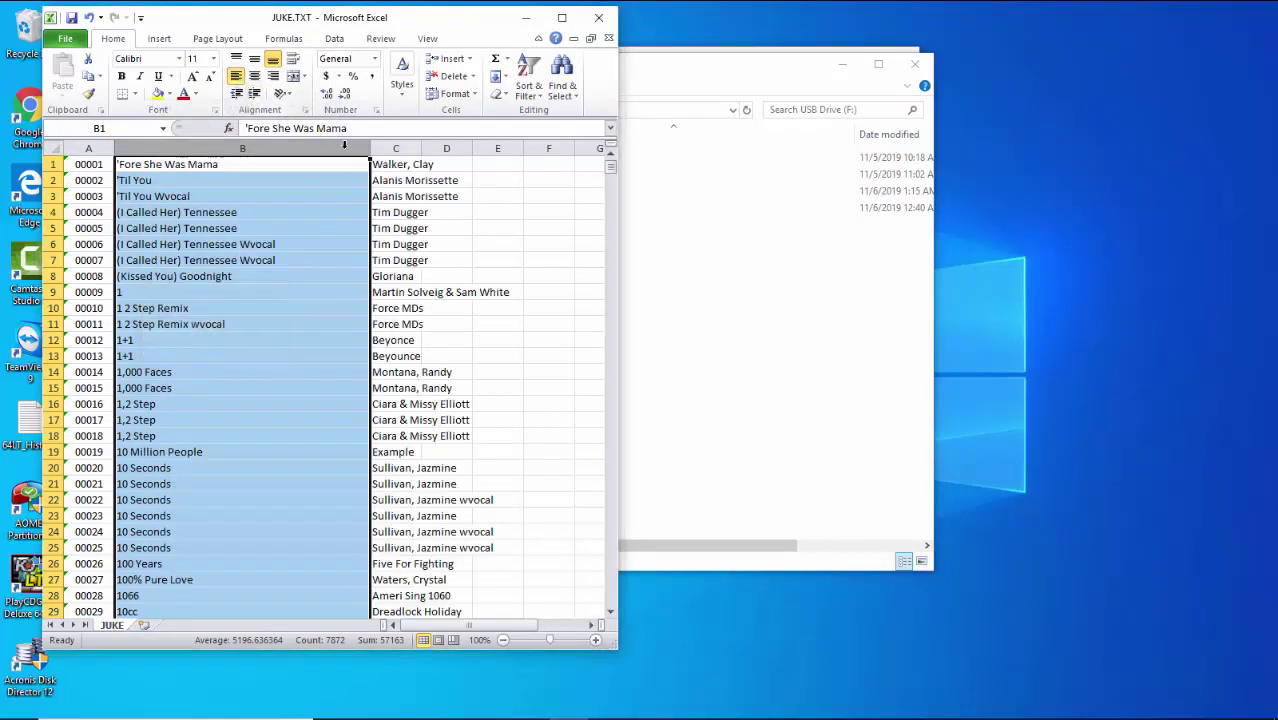
Set column C's width to 40 and enlarge the window to show columns D–G
{"action": "left_click", "coordinate": [398, 148]}
{"action": "right_click", "coordinate": [398, 148]}
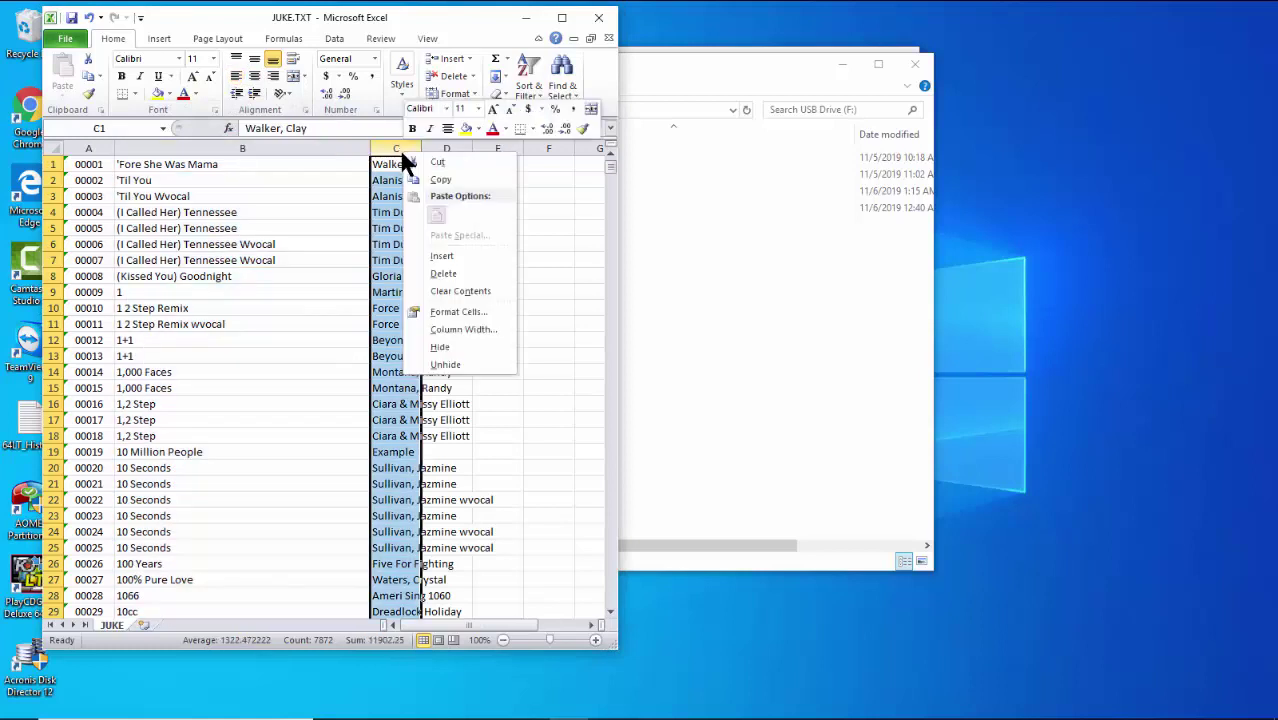
{"action": "left_click", "coordinate": [450, 320]}
{"action": "type", "text": "40"}
{"action": "left_click", "coordinate": [423, 341]}
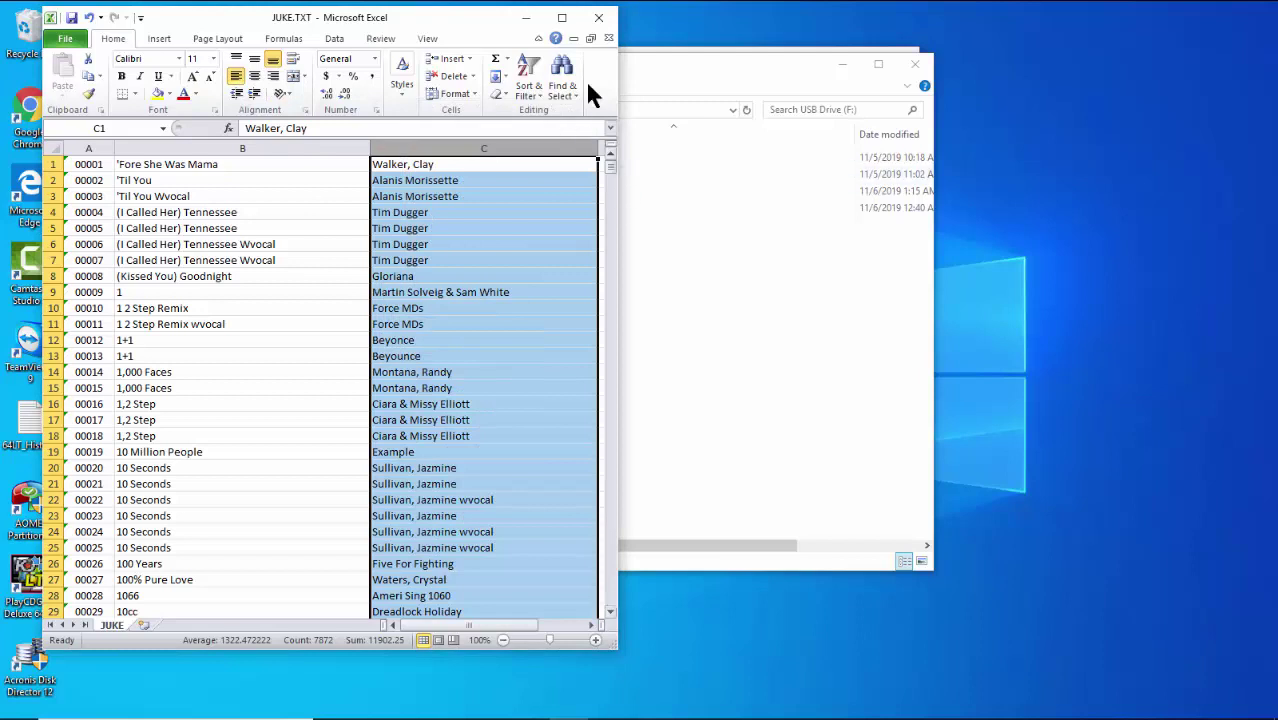
{"action": "left_click_drag", "start_coordinate": [627, 196], "coordinate": [812, 196]}
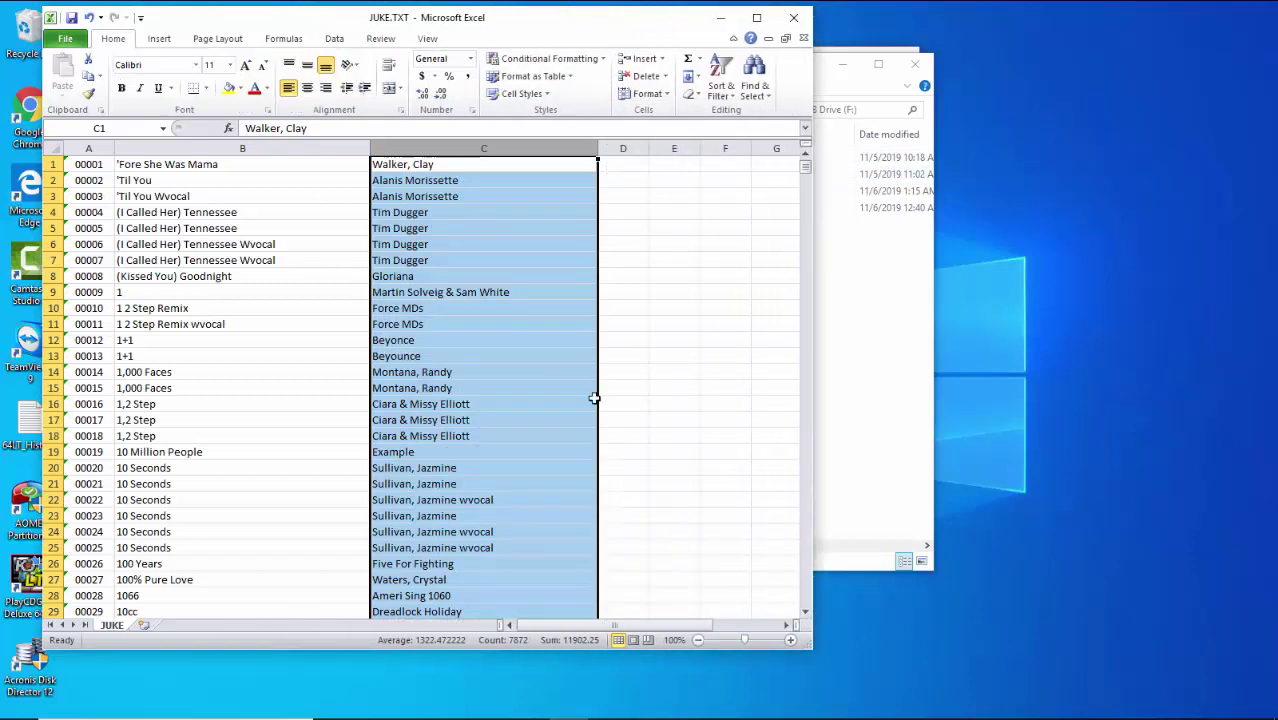
{"action": "left_click", "coordinate": [624, 167]}
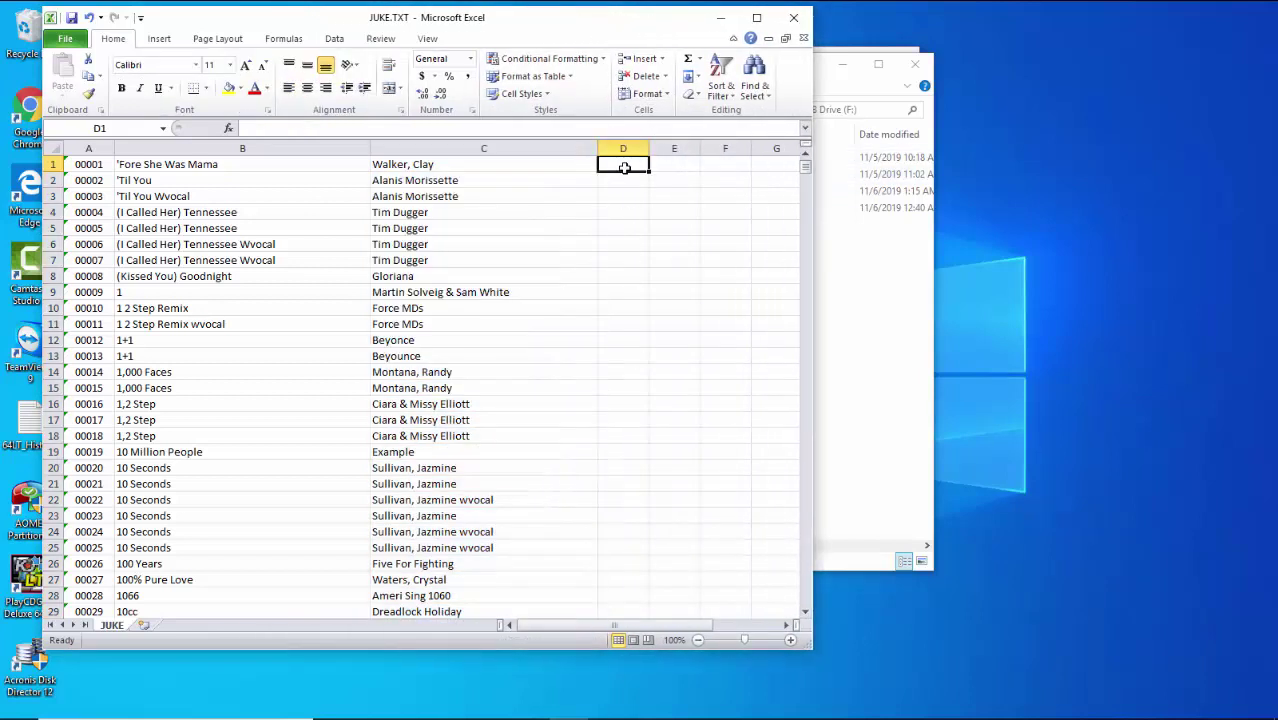
Enter 01- in D1 and paste it down through D7872
{"action": "type", "text": "01-"}
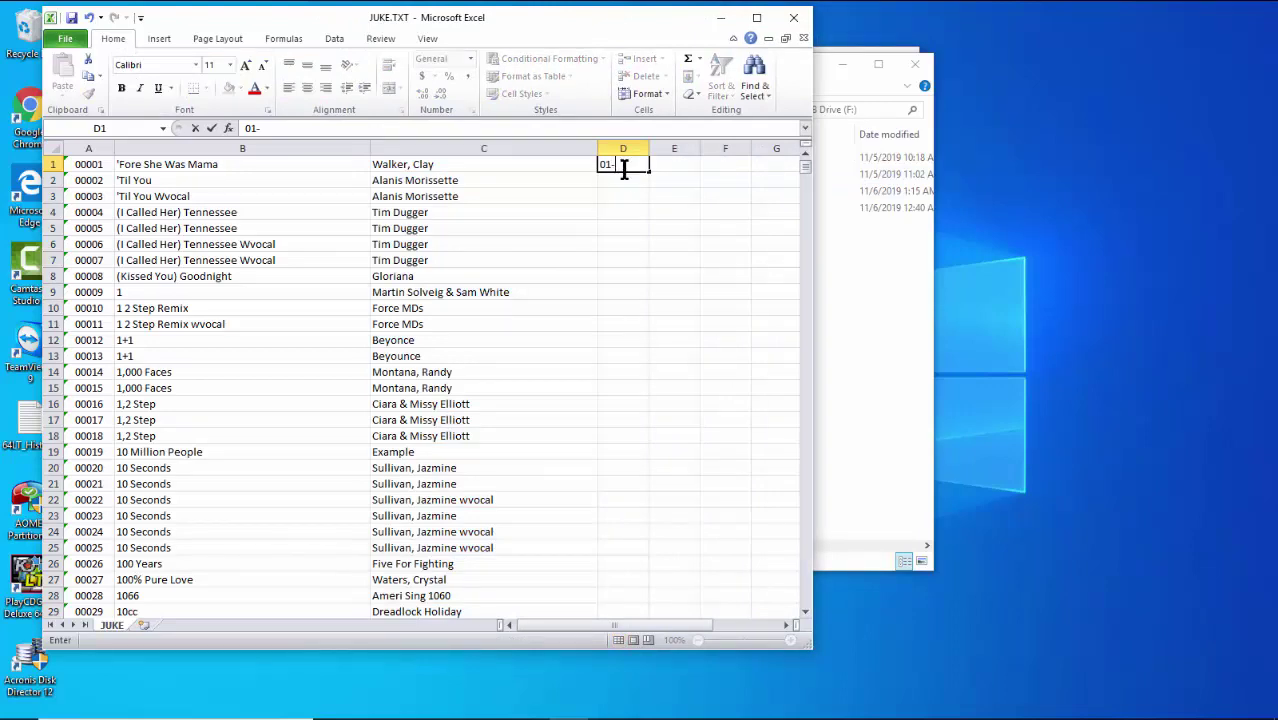
{"action": "left_click", "coordinate": [624, 166]}
{"action": "key", "text": "ctrl+c"}
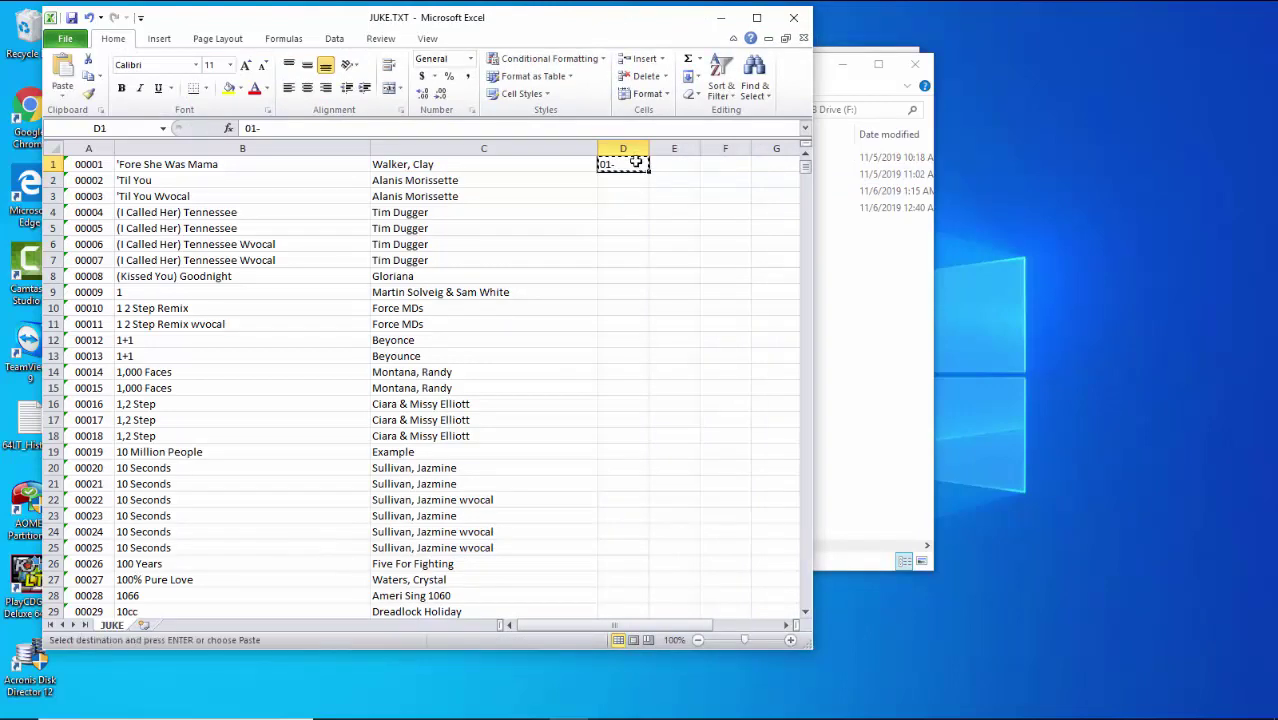
{"action": "left_click", "coordinate": [623, 180]}
{"action": "left_click_drag", "start_coordinate": [805, 166], "coordinate": [806, 598]}
{"action": "left_click", "coordinate": [629, 567], "text": "shift"}
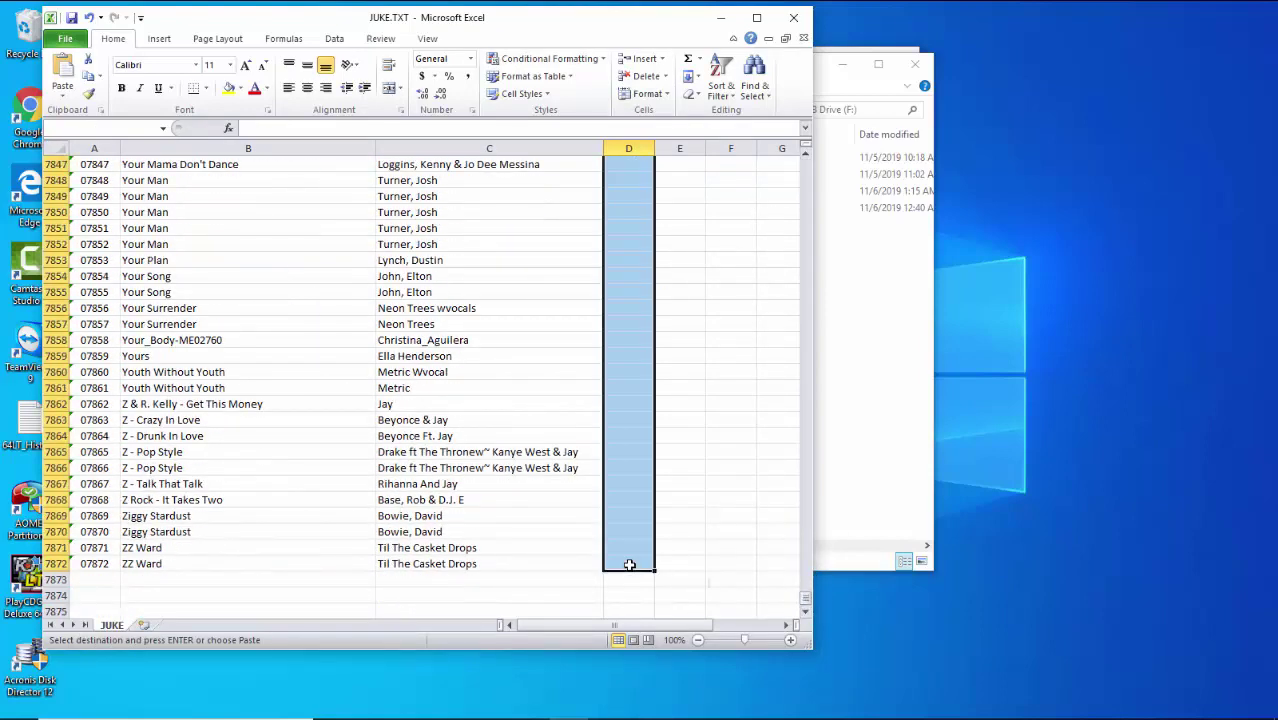
{"action": "key", "text": "ctrl+v"}
{"action": "key", "text": "Escape"}
Copy column D and insert it as a new column A before the song numbers
{"action": "left_click", "coordinate": [626, 146]}
{"action": "right_click", "coordinate": [629, 149]}
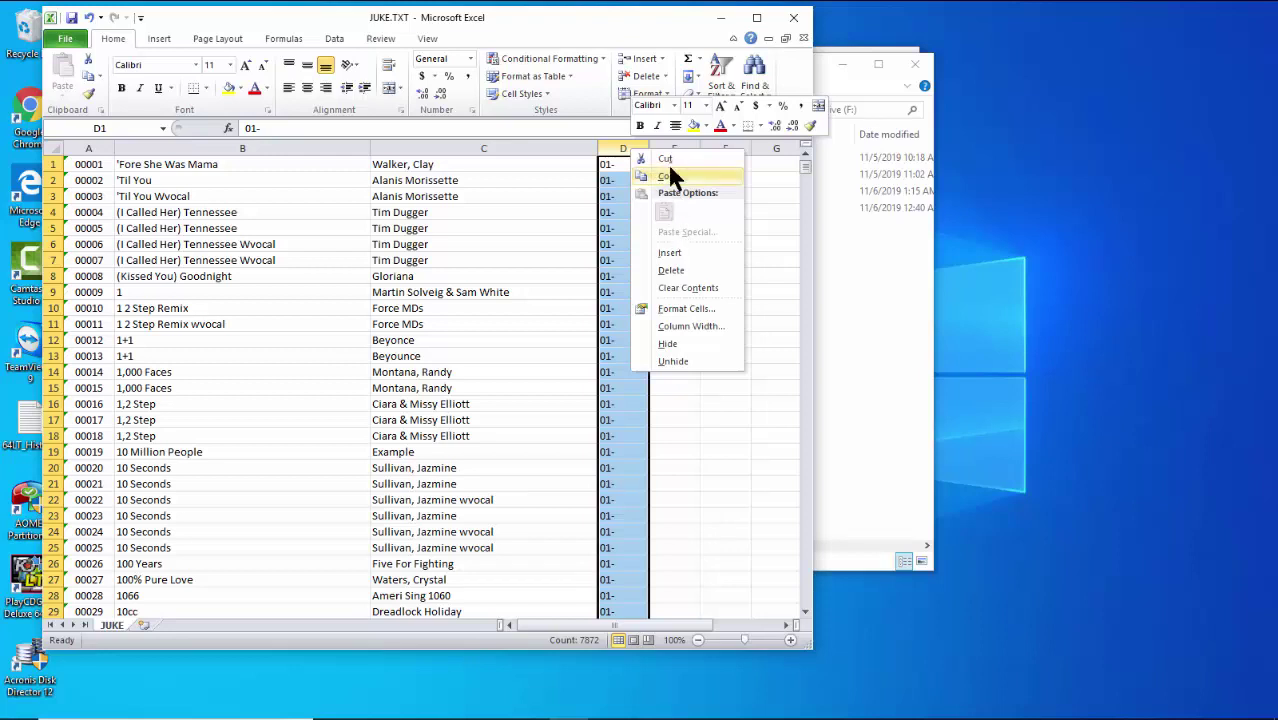
{"action": "left_click", "coordinate": [668, 175]}
{"action": "left_click", "coordinate": [91, 148]}
{"action": "right_click", "coordinate": [91, 148]}
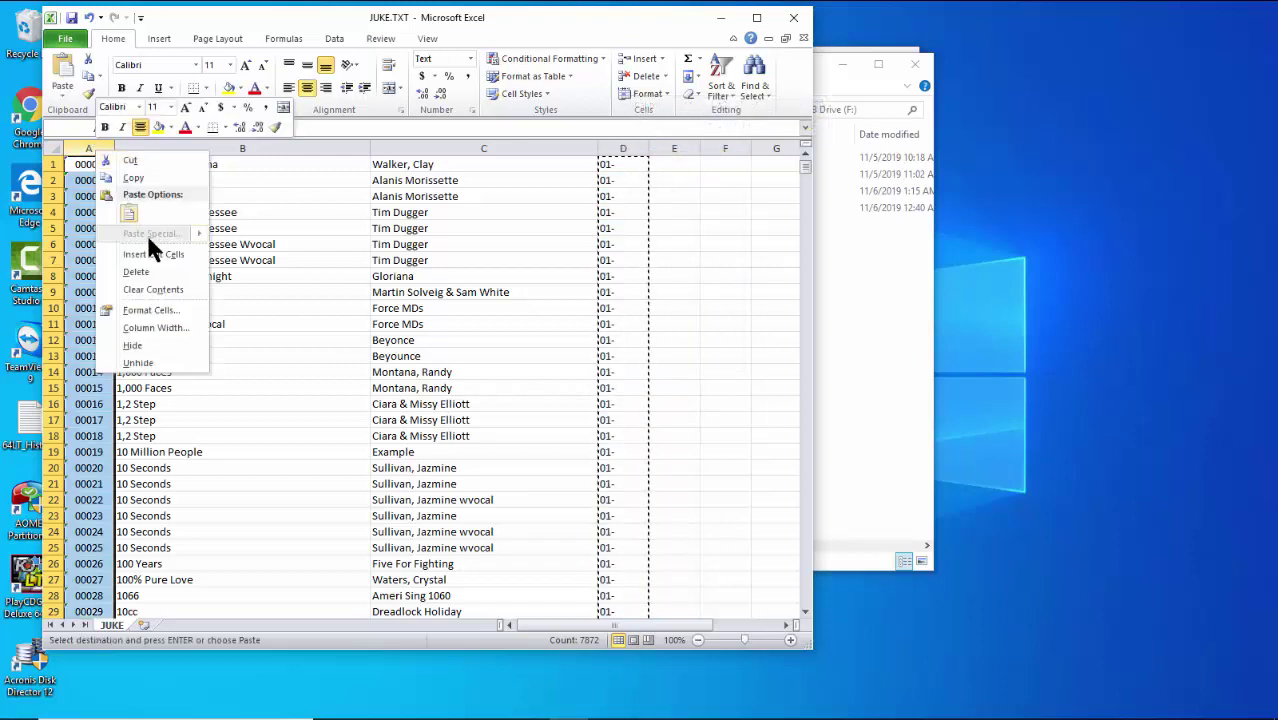
{"action": "left_click", "coordinate": [150, 245]}
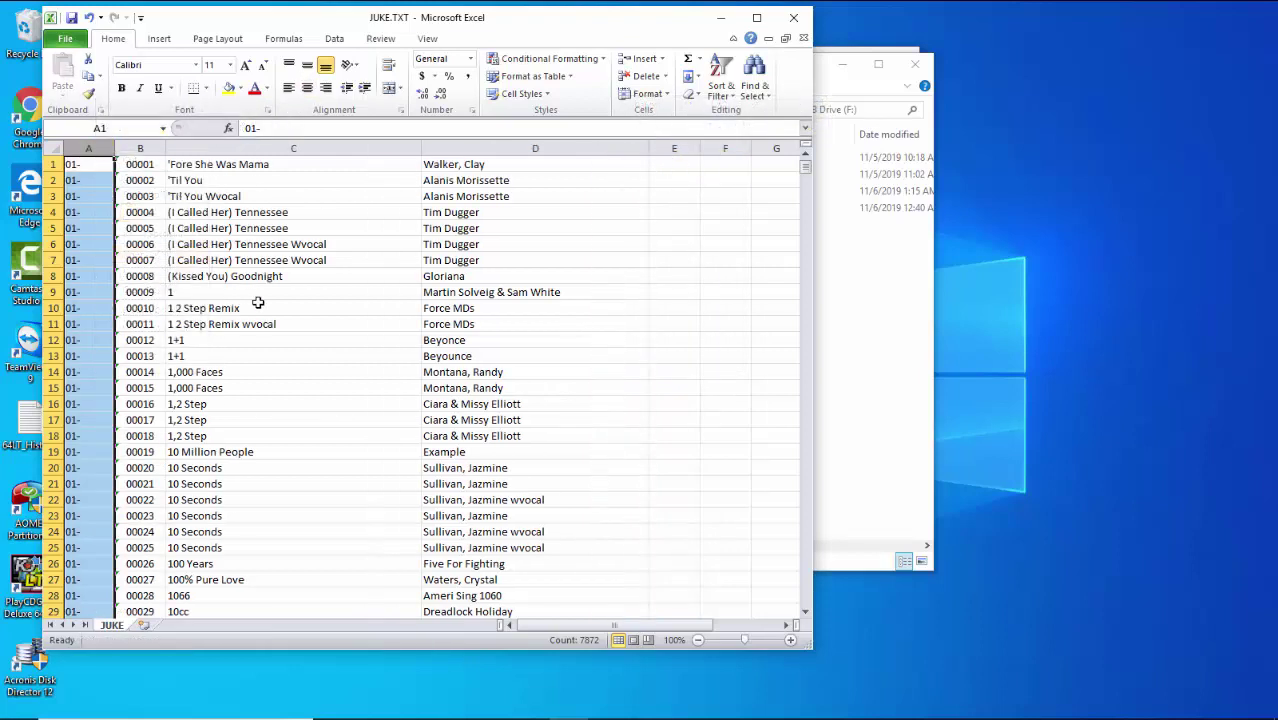
{"action": "left_click", "coordinate": [79, 41]}
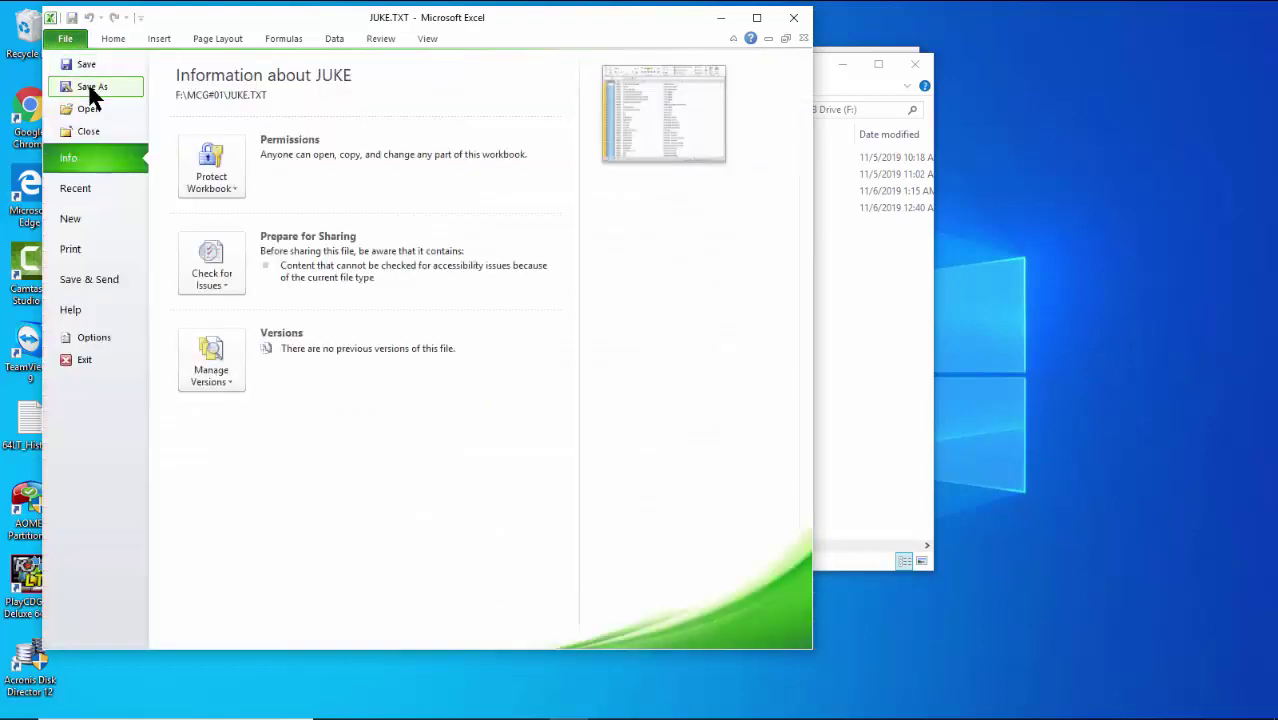
Save the sheet as tab-delimited JUKE01.TXT, keep text format, then close without resaving
{"action": "left_click", "coordinate": [92, 88]}
{"action": "key", "text": "End"}
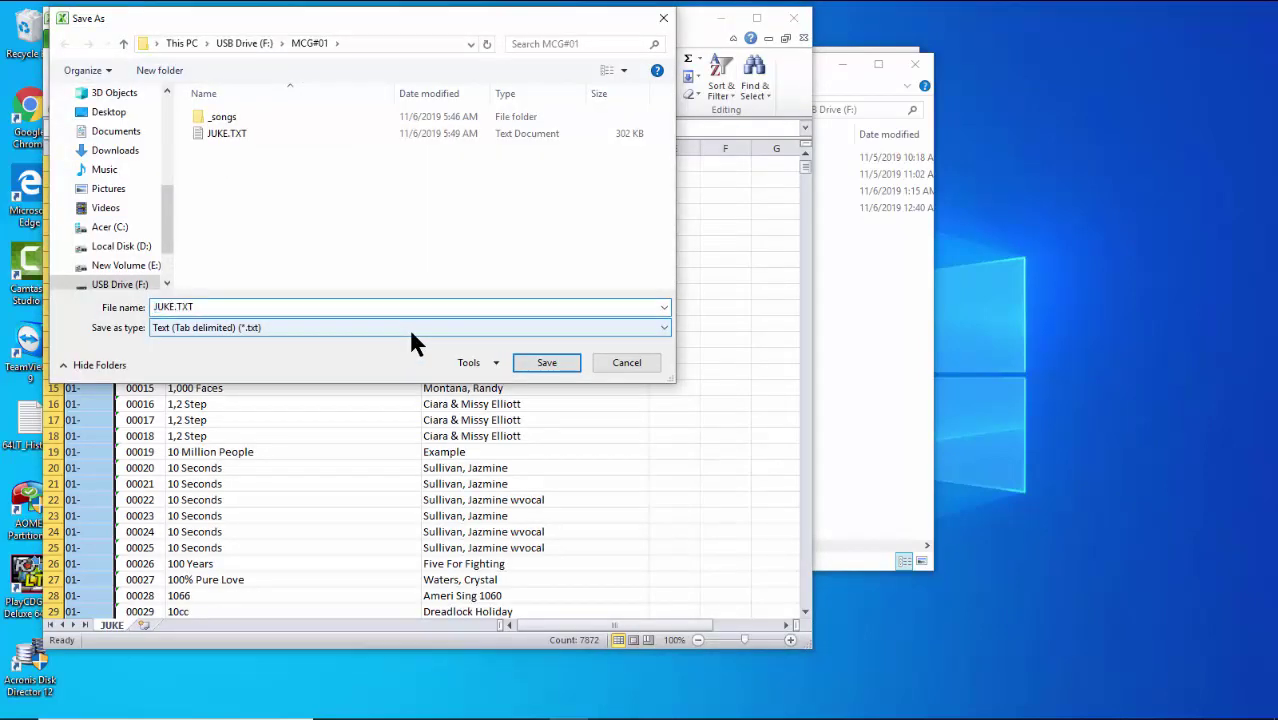
{"action": "type", "text": "01"}
{"action": "left_click", "coordinate": [546, 366]}
{"action": "left_click", "coordinate": [580, 420]}
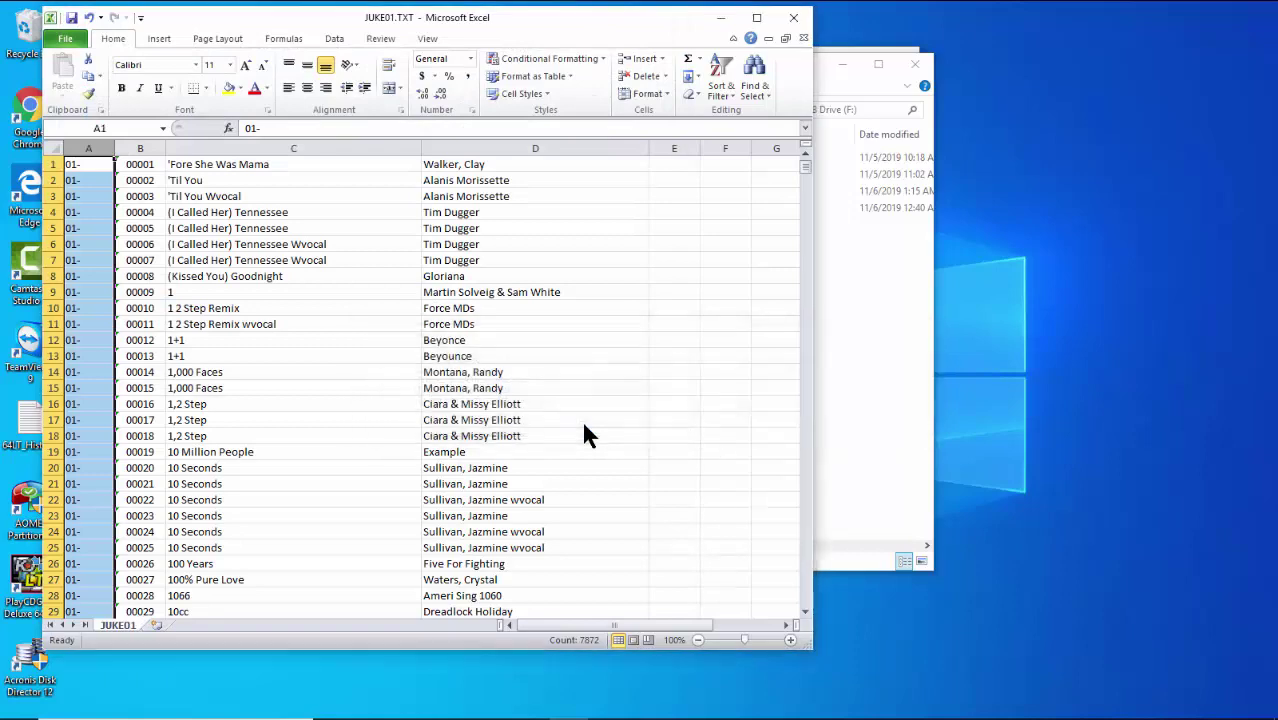
{"action": "left_click", "coordinate": [655, 388]}
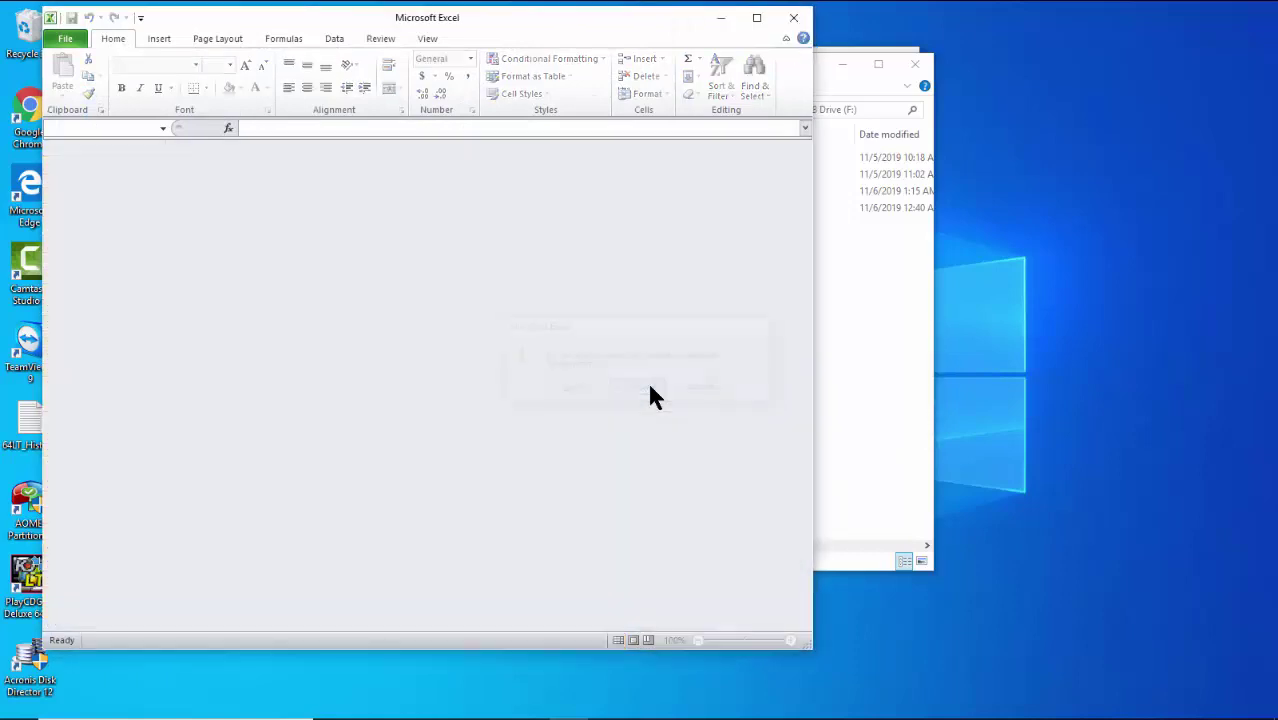
{"action": "left_click", "coordinate": [795, 20]}
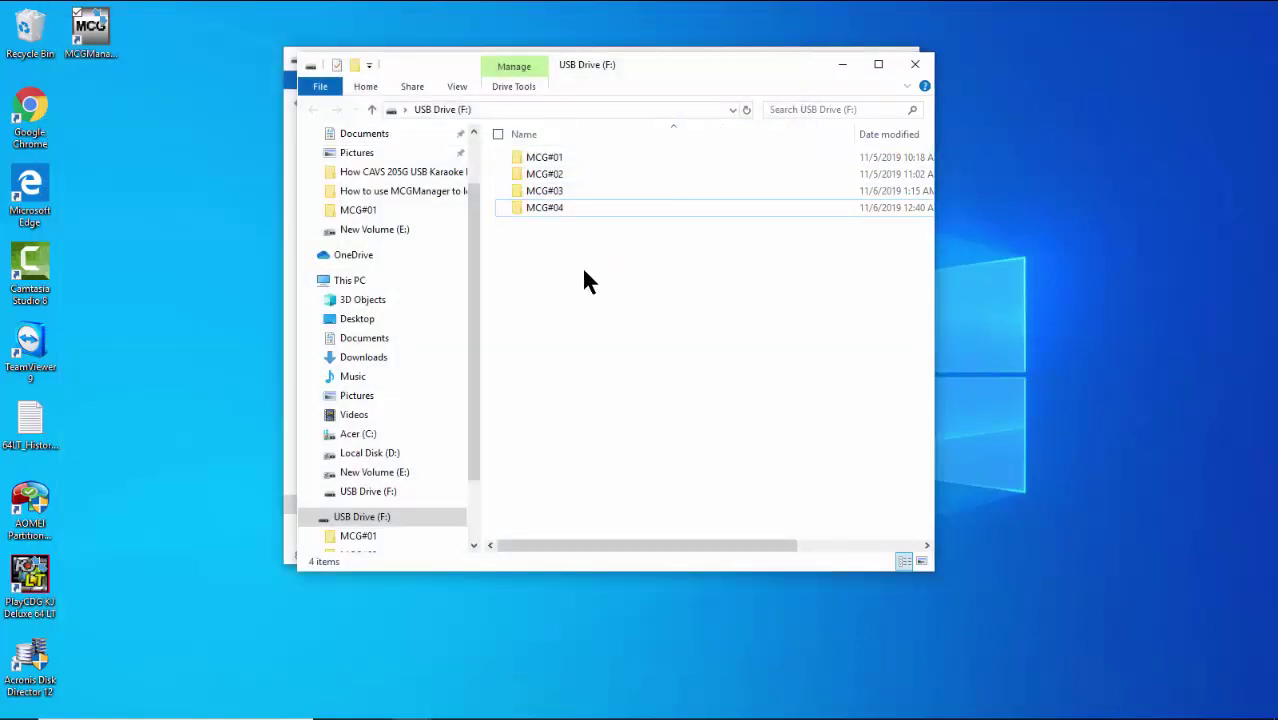
Open F:\MCG#01\JUKE01.TXT in Notepad and replace every double quote with nothing
{"action": "double_click", "coordinate": [558, 160]}
{"action": "double_click", "coordinate": [553, 257]}
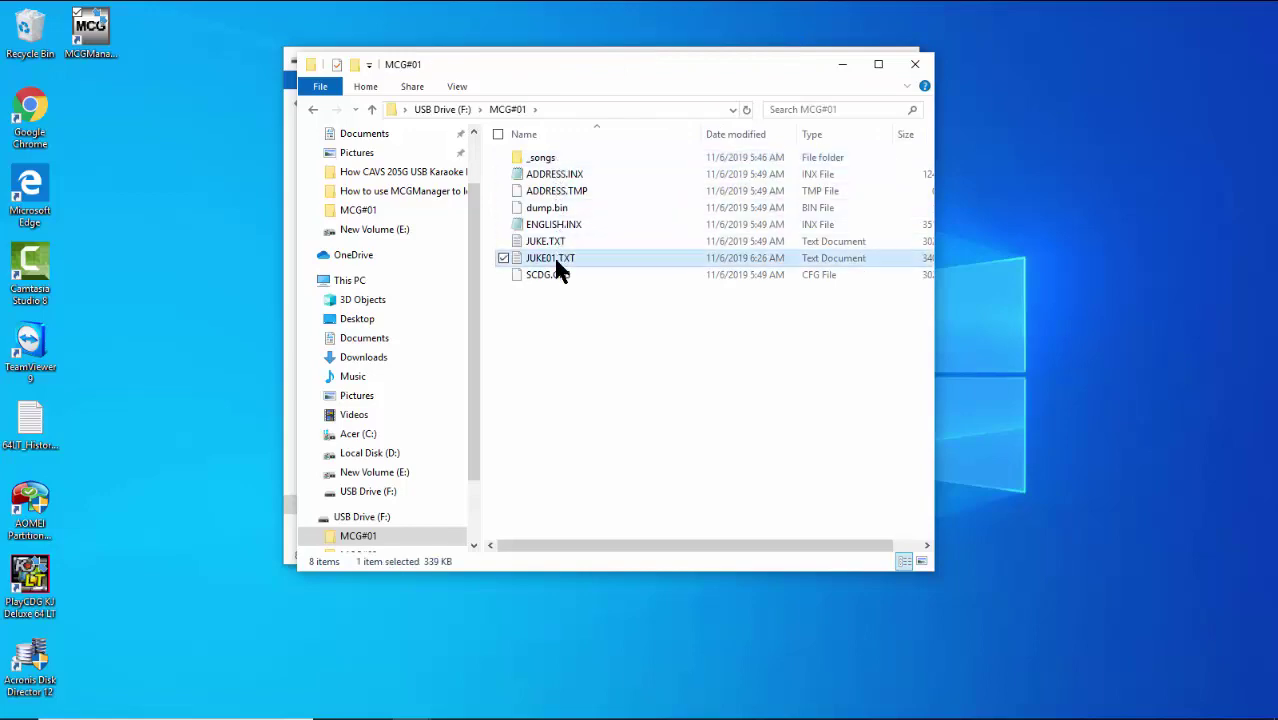
{"action": "left_click", "coordinate": [948, 34]}
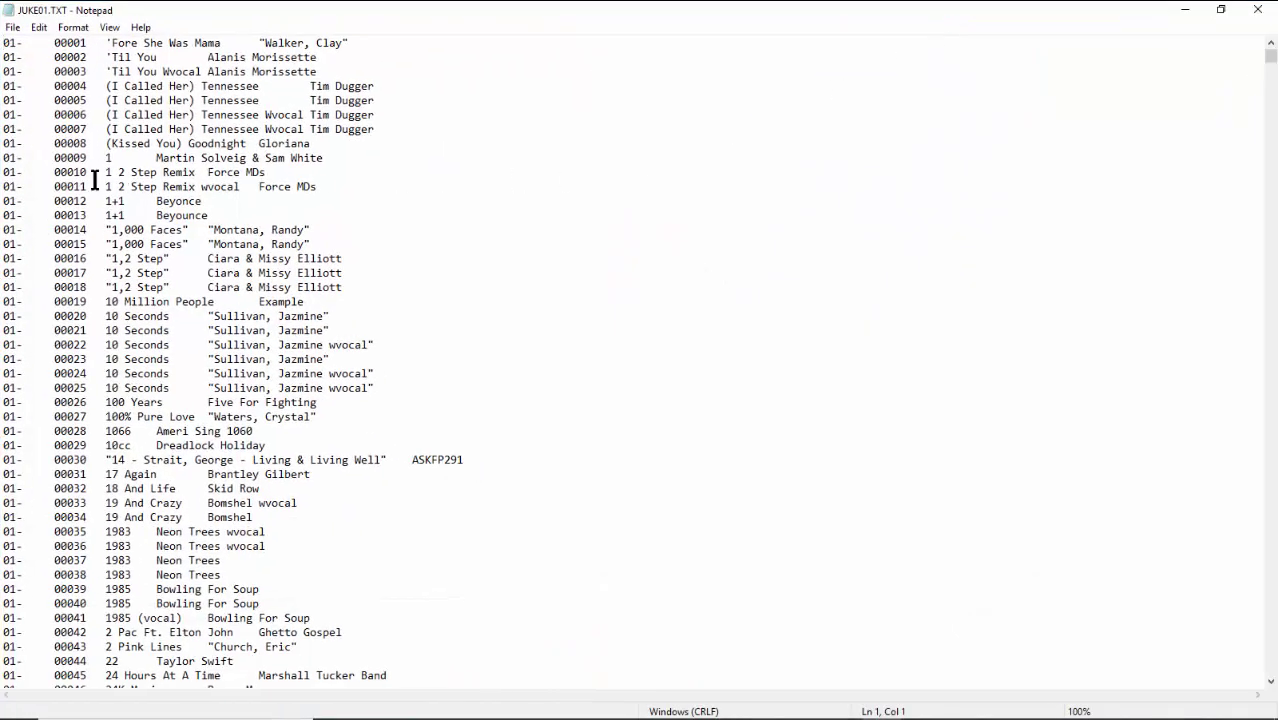
{"action": "left_click", "coordinate": [37, 26]}
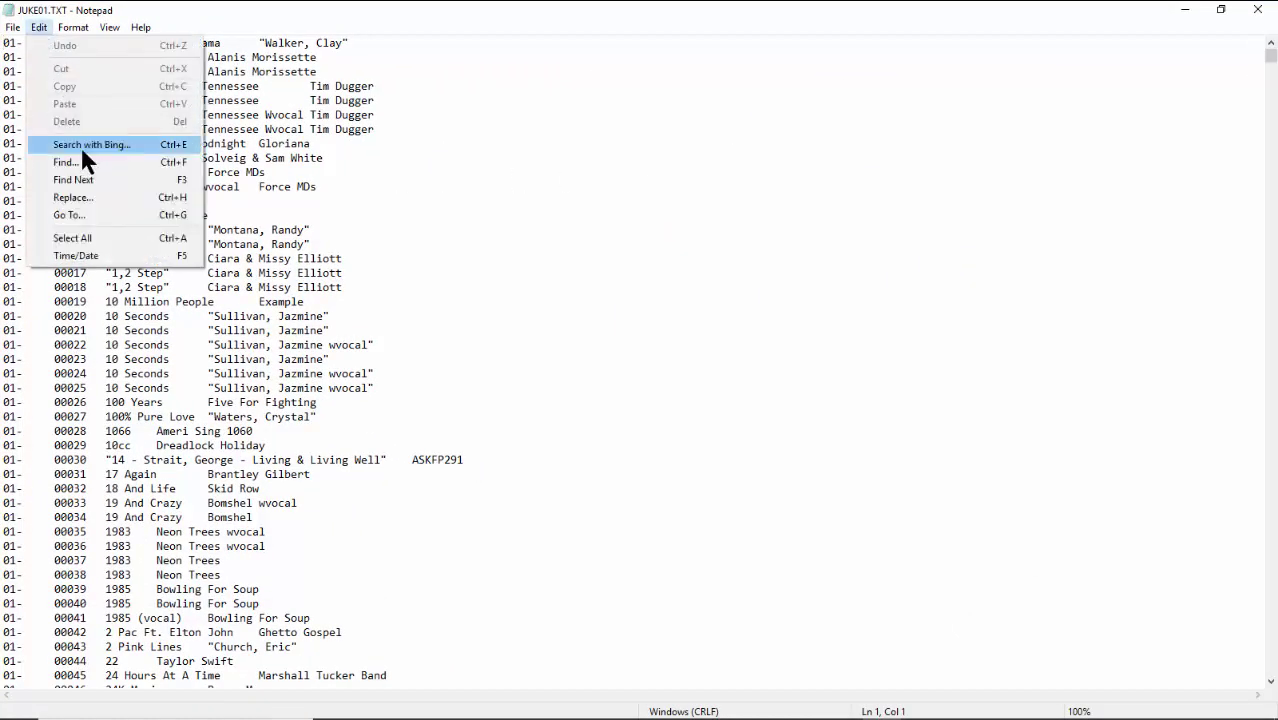
{"action": "left_click", "coordinate": [90, 196]}
{"action": "type", "text": "\""}
{"action": "key", "text": "Tab"}
{"action": "left_click", "coordinate": [277, 180]}
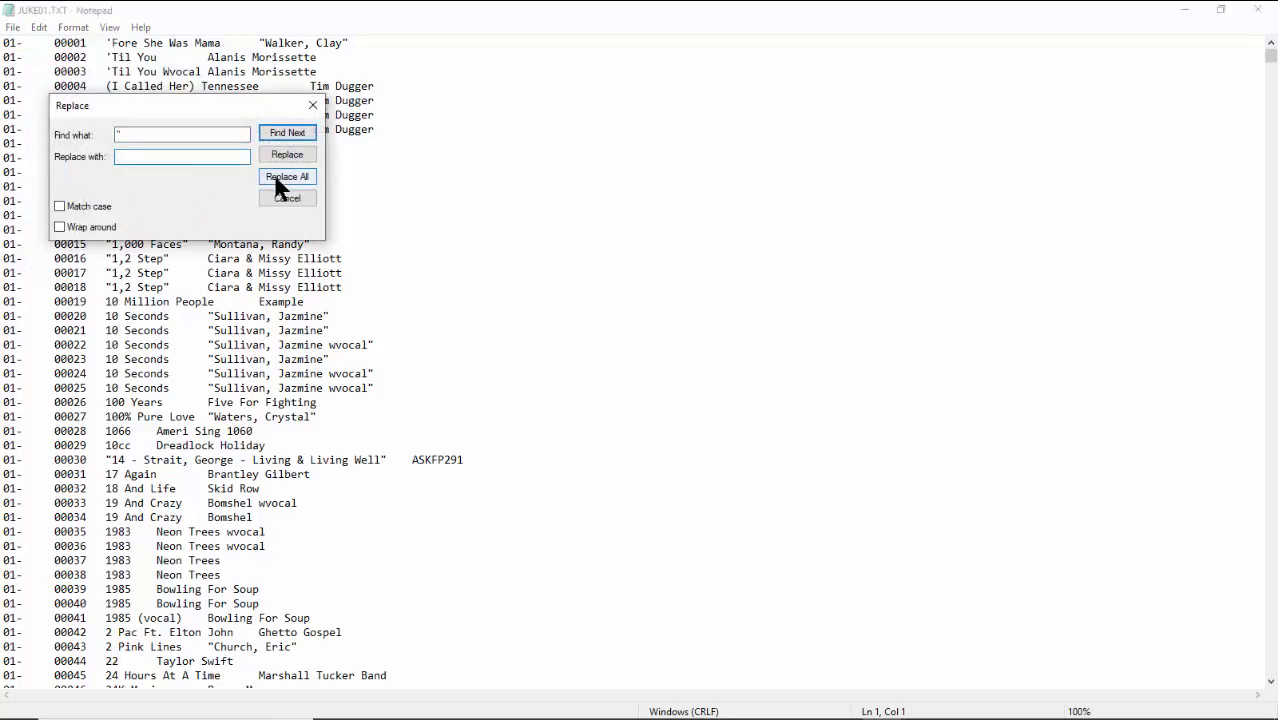
Replace every '01-' plus tab with '01-' so entries read 01-00001
{"action": "left_click_drag", "start_coordinate": [135, 135], "coordinate": [94, 135]}
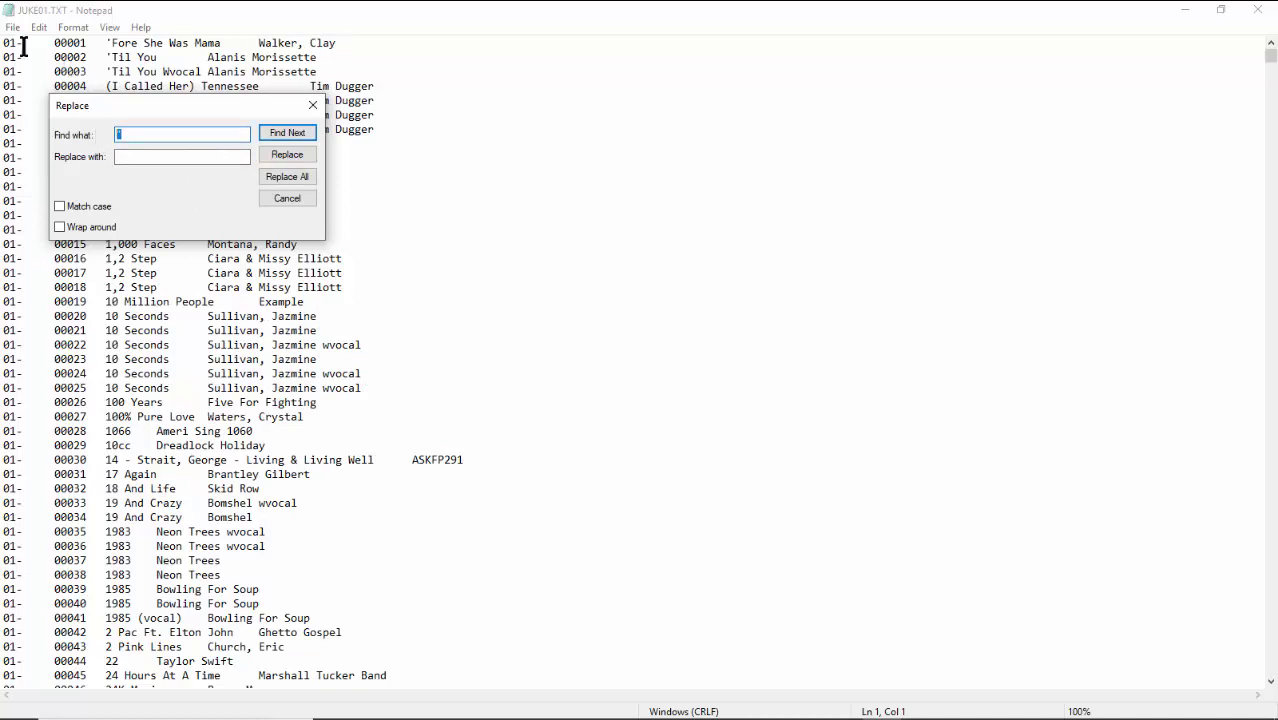
{"action": "left_click_drag", "start_coordinate": [23, 47], "coordinate": [42, 44]}
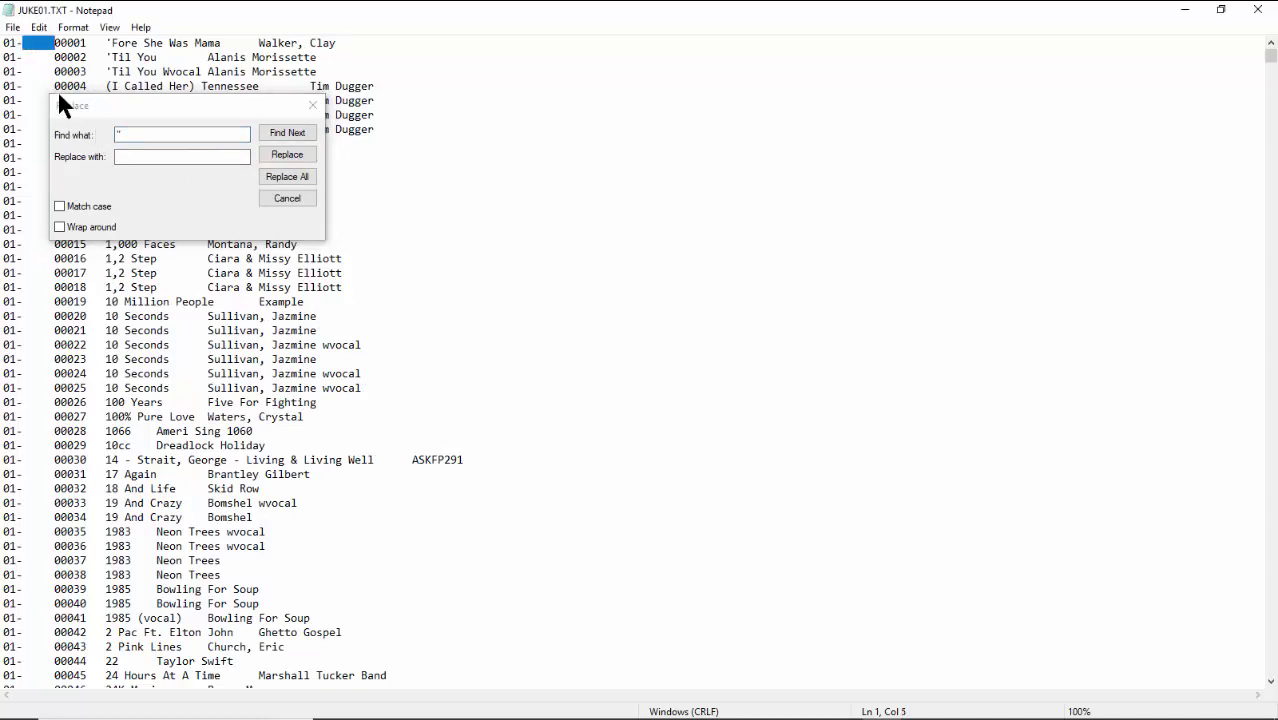
{"action": "left_click_drag", "start_coordinate": [3, 43], "coordinate": [47, 43]}
{"action": "key", "text": "ctrl+h"}
{"action": "left_click", "coordinate": [150, 158]}
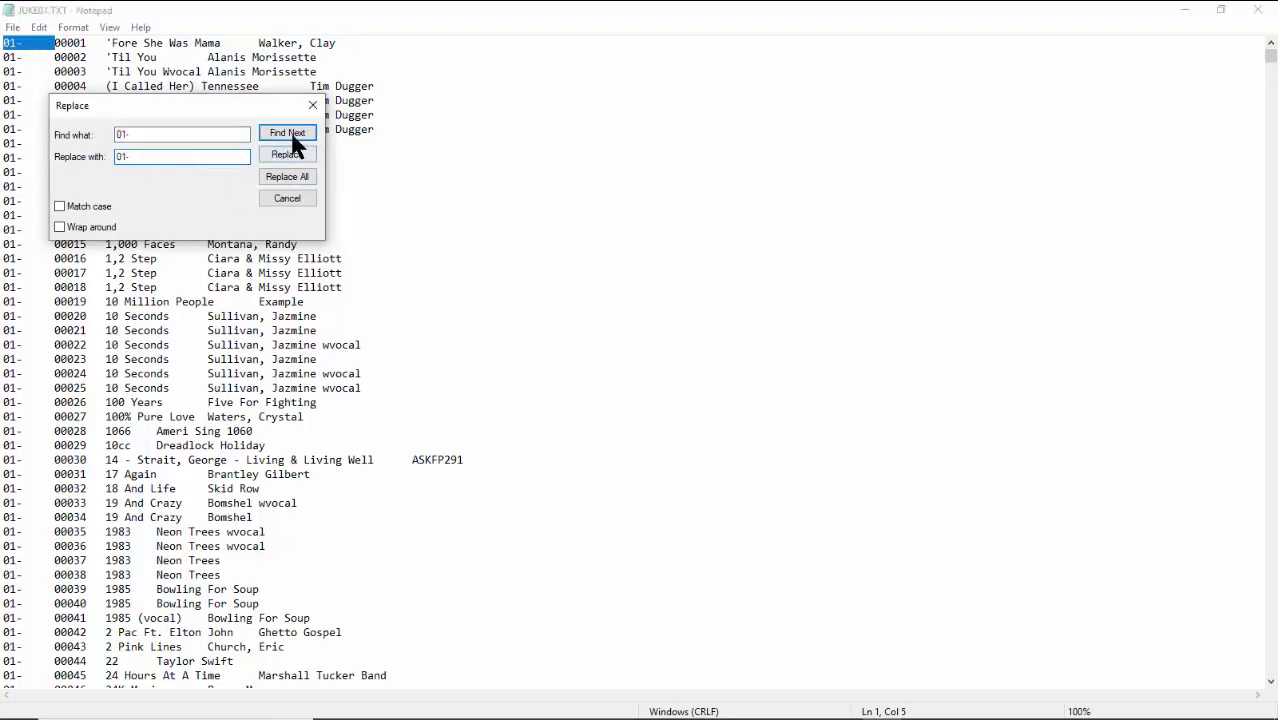
{"action": "left_click", "coordinate": [292, 174]}
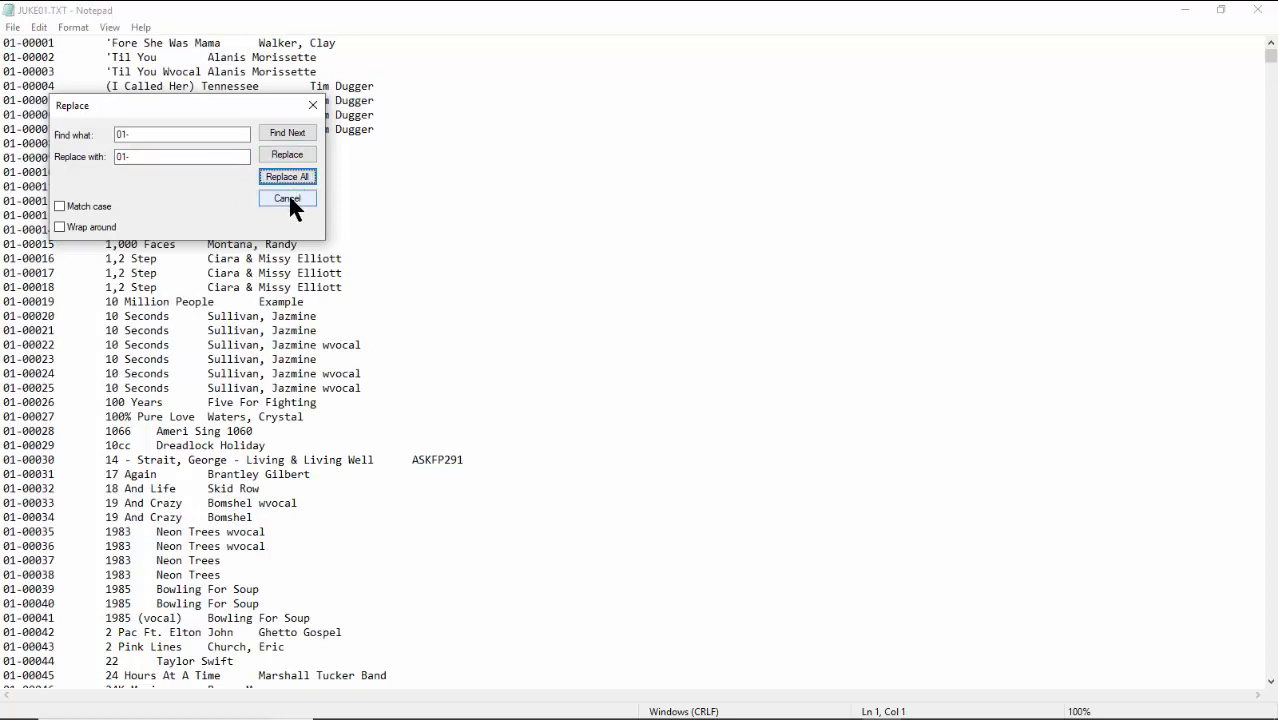
{"action": "left_click", "coordinate": [288, 198]}
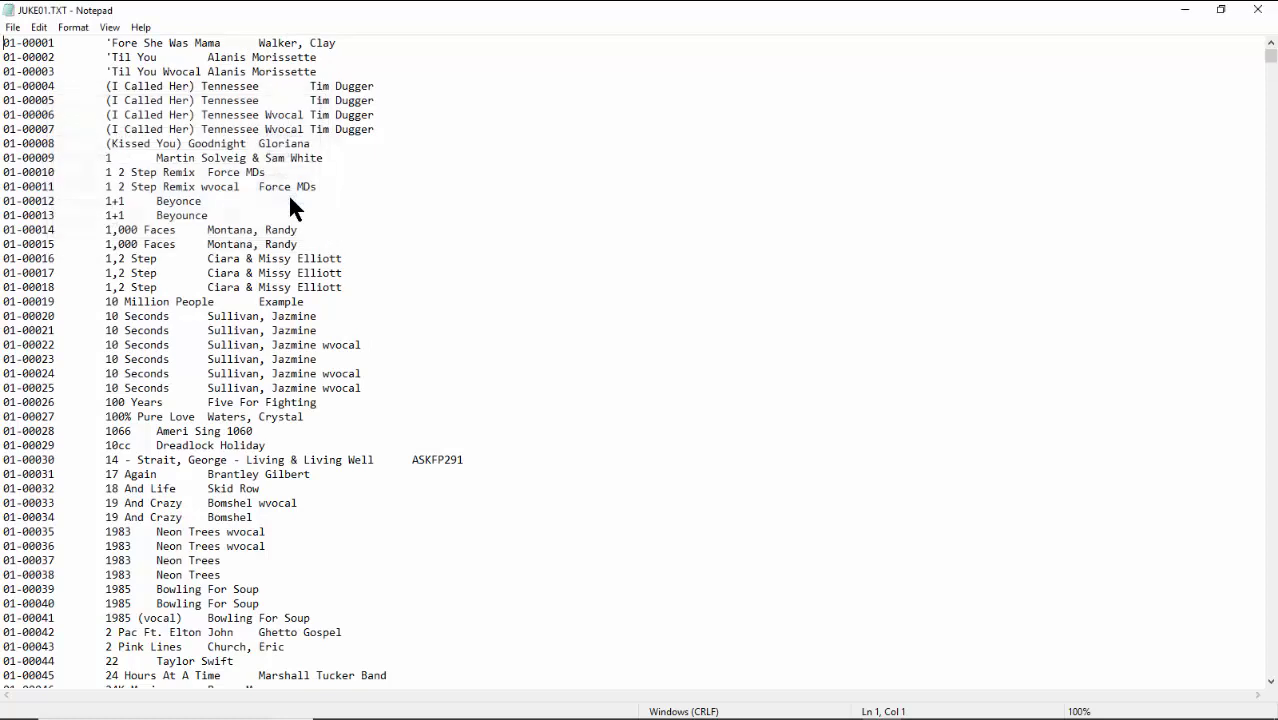
Save JUKE01.TXT and close Notepad
{"action": "left_click", "coordinate": [14, 28]}
{"action": "left_click", "coordinate": [41, 82]}
{"action": "left_click", "coordinate": [1262, 11]}
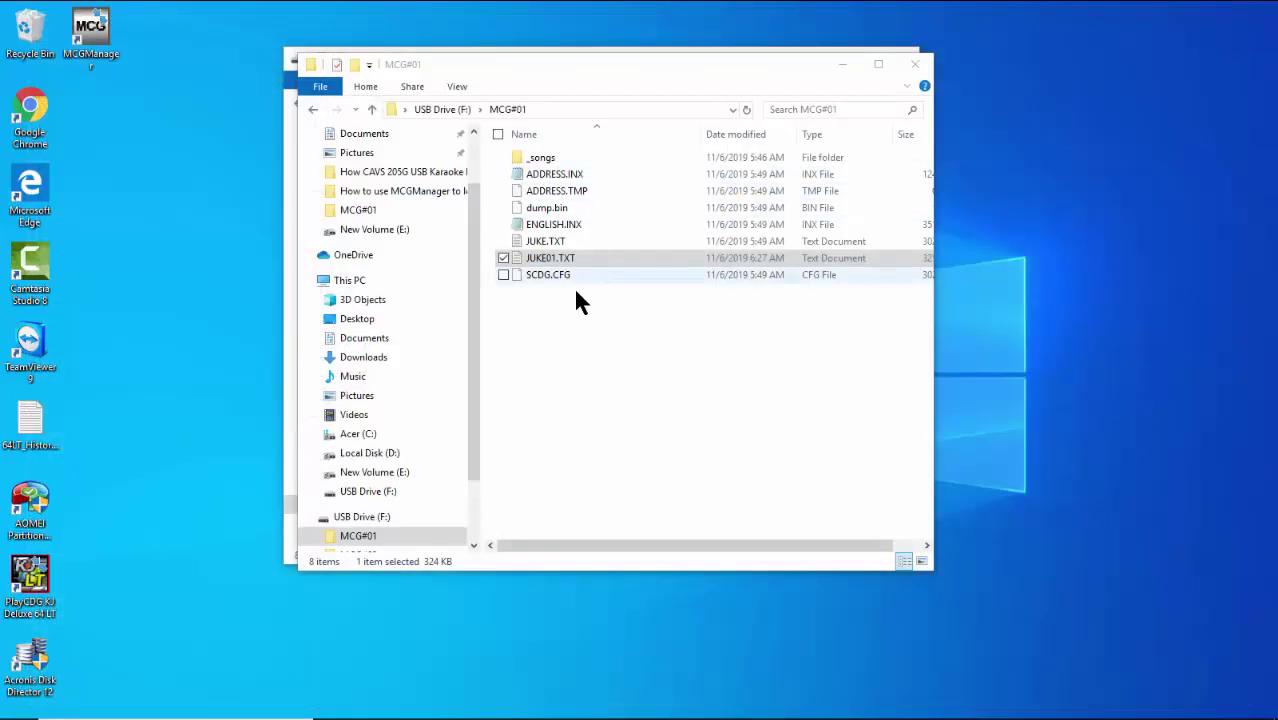
In a blank workbook, open JUKE01.TXT from F:\MCG#01 with All Files listed
{"action": "left_click", "coordinate": [570, 704]}
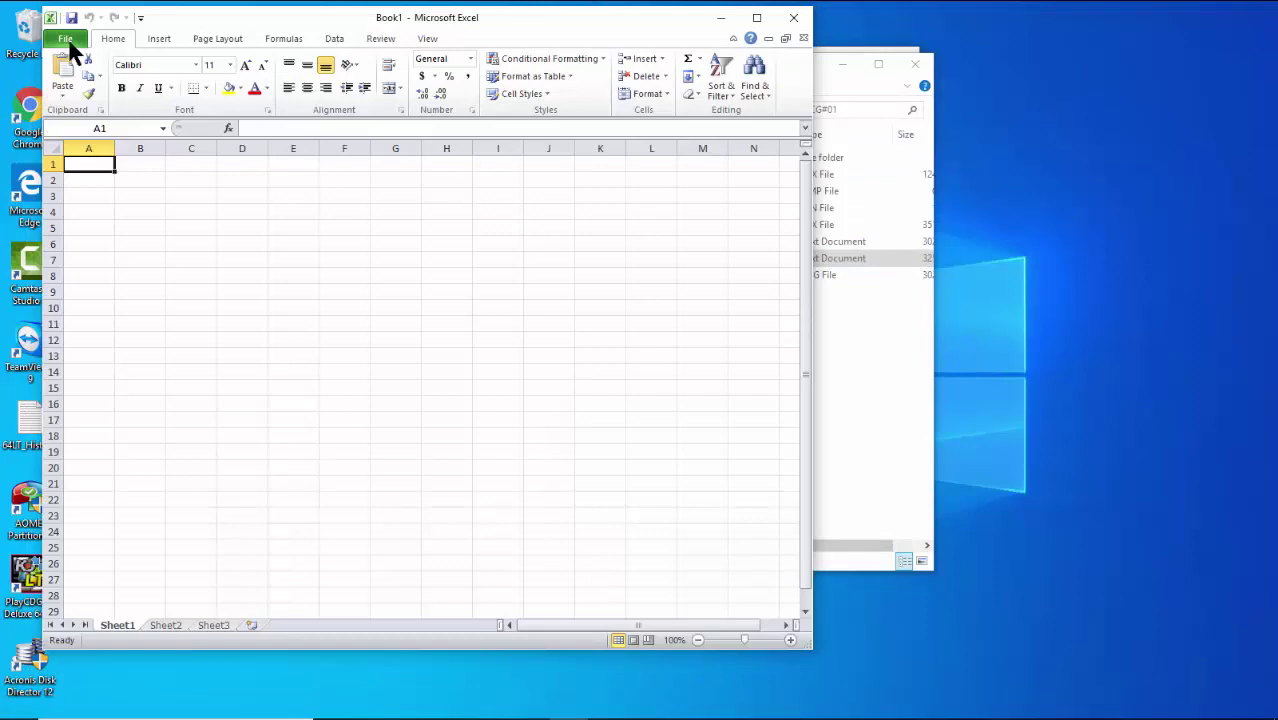
{"action": "left_click", "coordinate": [65, 40]}
{"action": "left_click", "coordinate": [89, 109]}
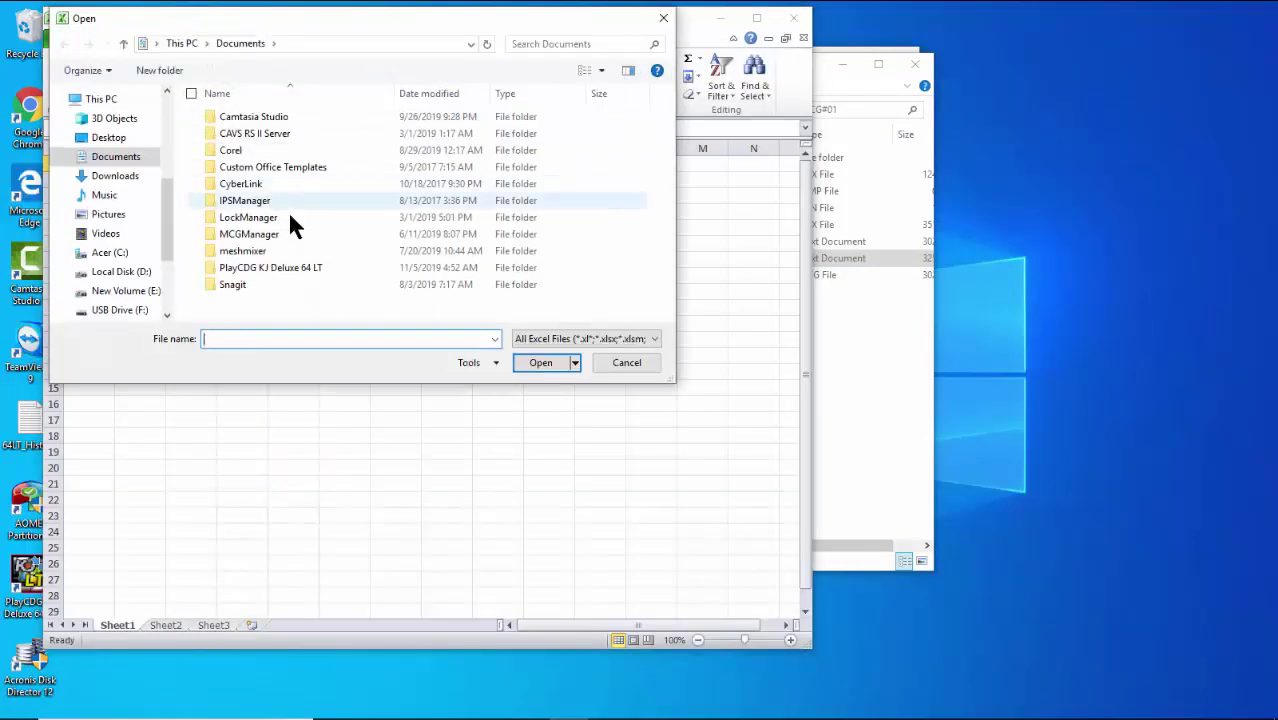
{"action": "left_click", "coordinate": [120, 310]}
{"action": "double_click", "coordinate": [265, 113]}
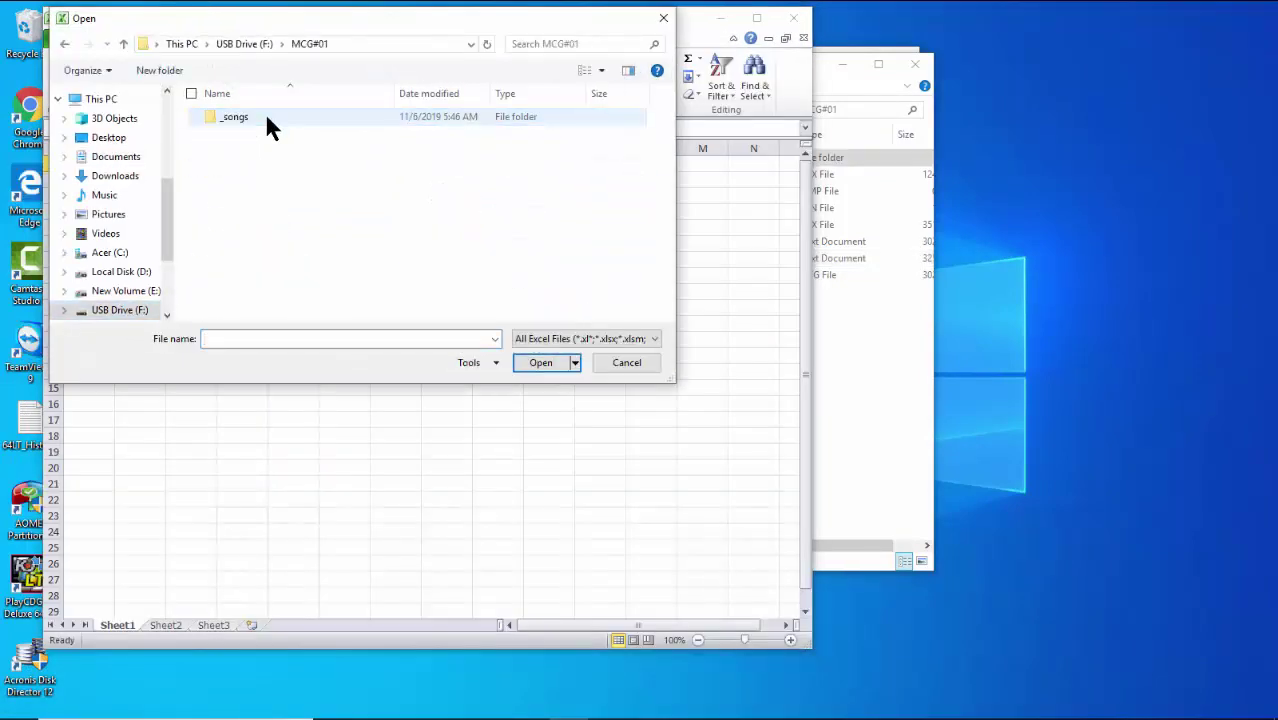
{"action": "left_click", "coordinate": [640, 339]}
{"action": "left_click", "coordinate": [628, 353]}
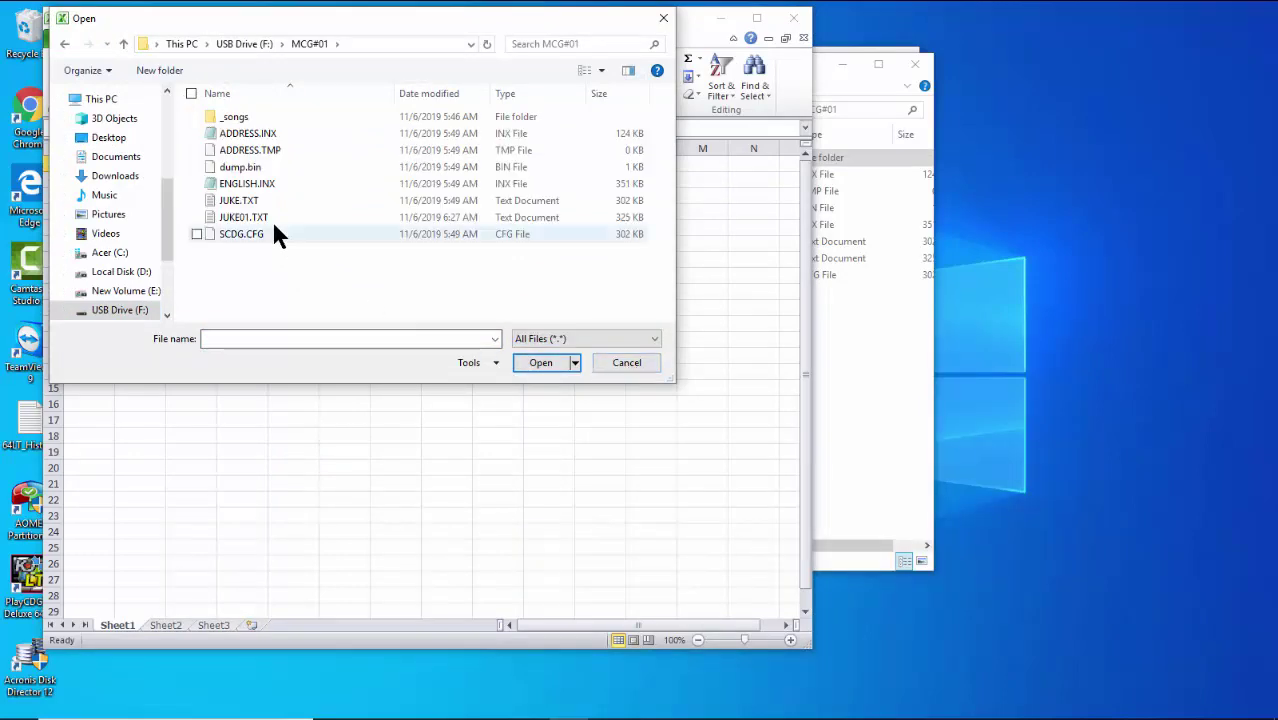
{"action": "left_click", "coordinate": [243, 217]}
{"action": "left_click", "coordinate": [545, 362]}
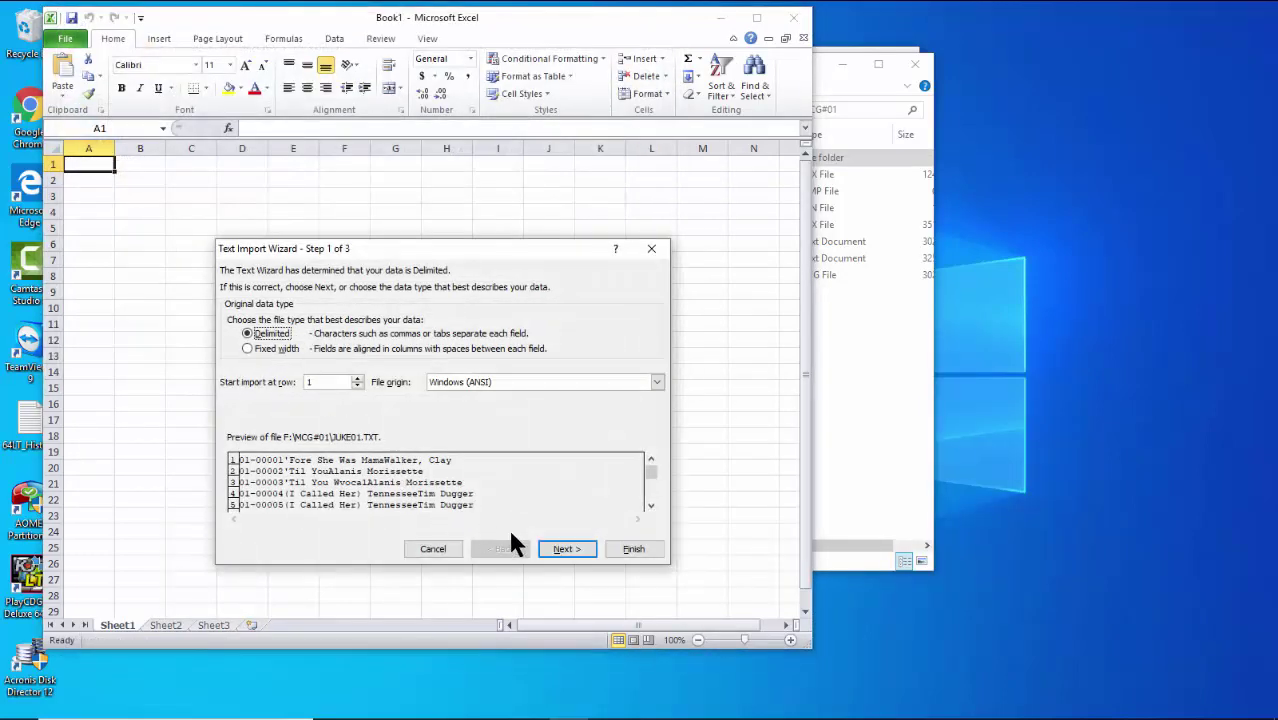
Accept the Text Import Wizard's tab-delimited defaults and finish the import
{"action": "left_click", "coordinate": [566, 548]}
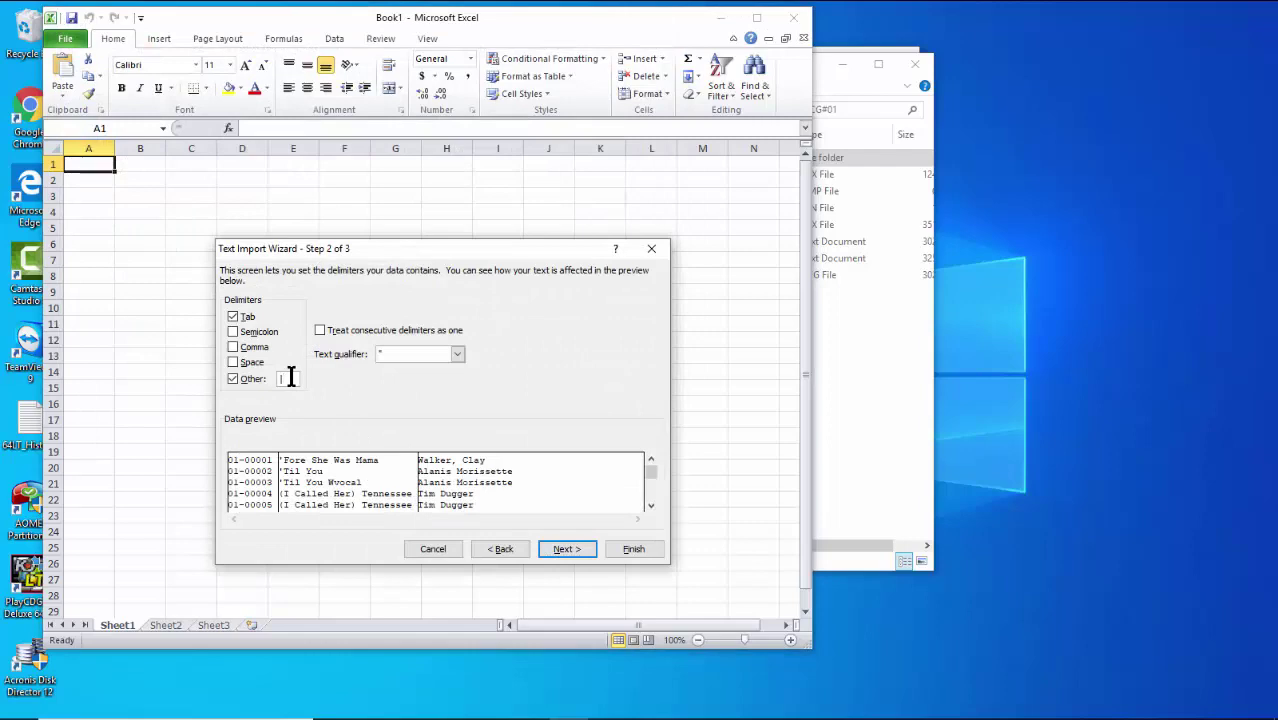
{"action": "left_click", "coordinate": [566, 548]}
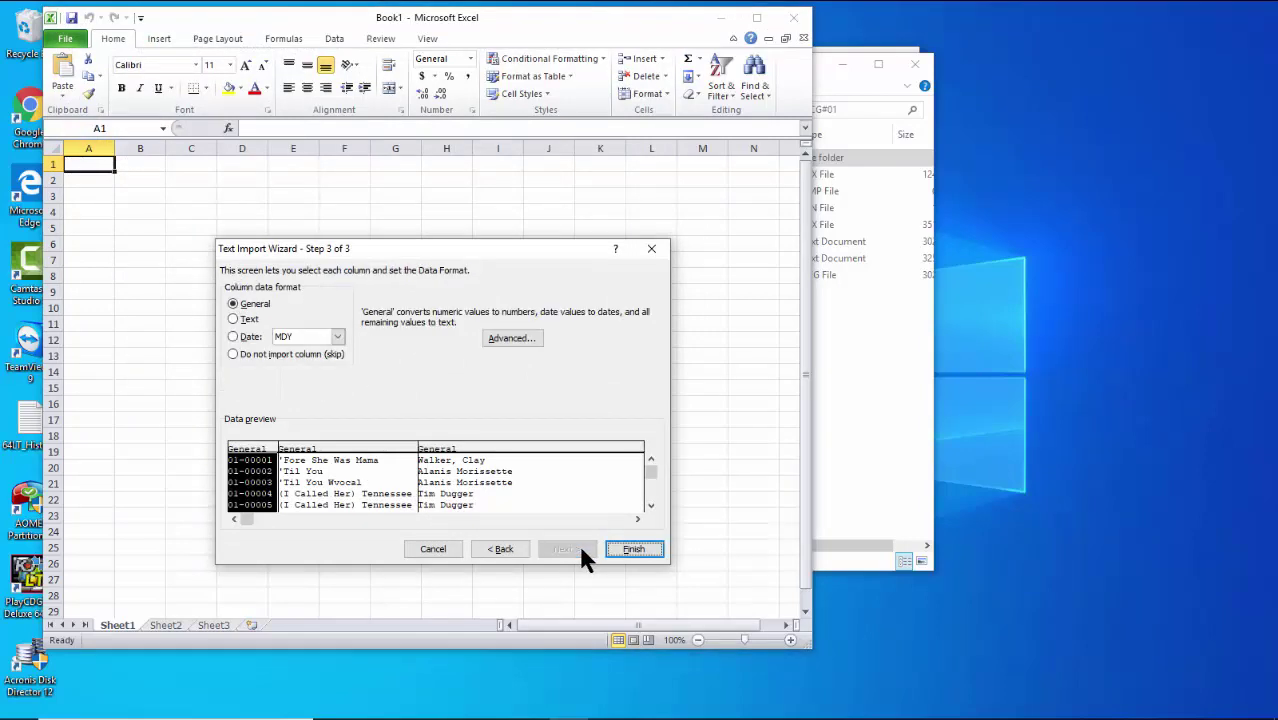
{"action": "left_click", "coordinate": [640, 549]}
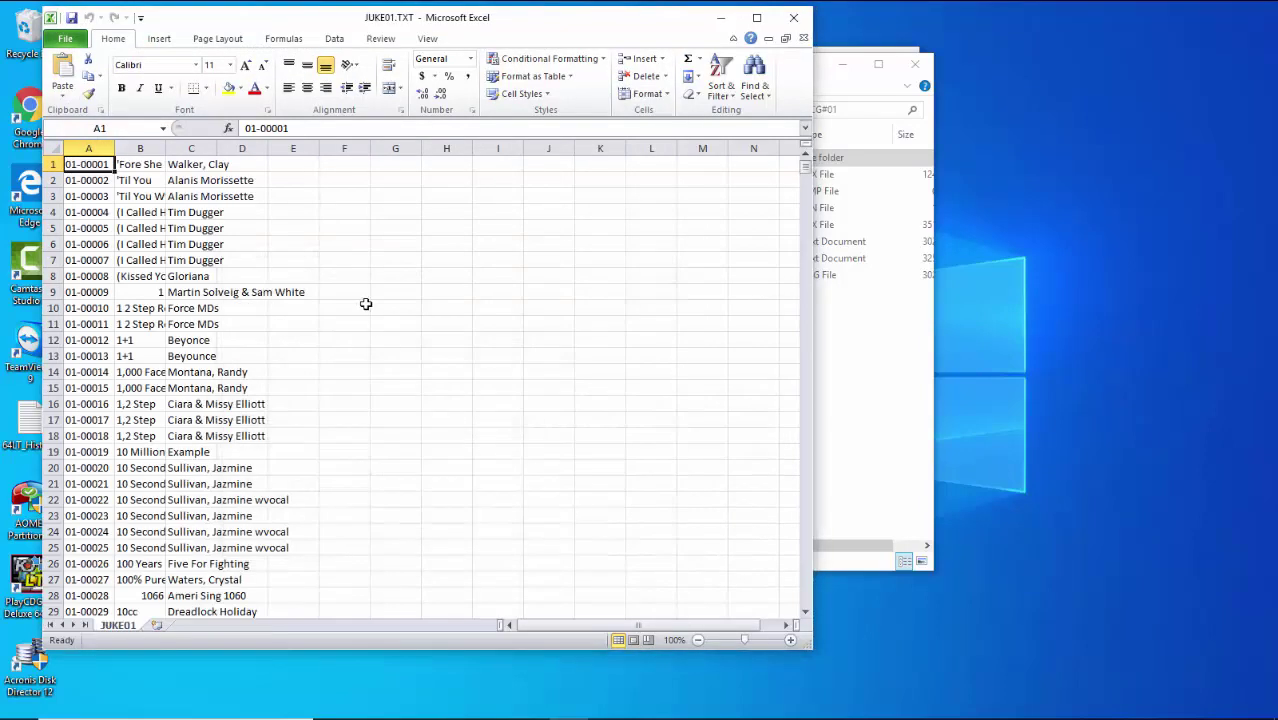
Widen column A to fit the song numbers and centre them
{"action": "left_click_drag", "start_coordinate": [114, 155], "coordinate": [133, 155]}
{"action": "left_click", "coordinate": [98, 148]}
{"action": "left_click", "coordinate": [306, 88]}
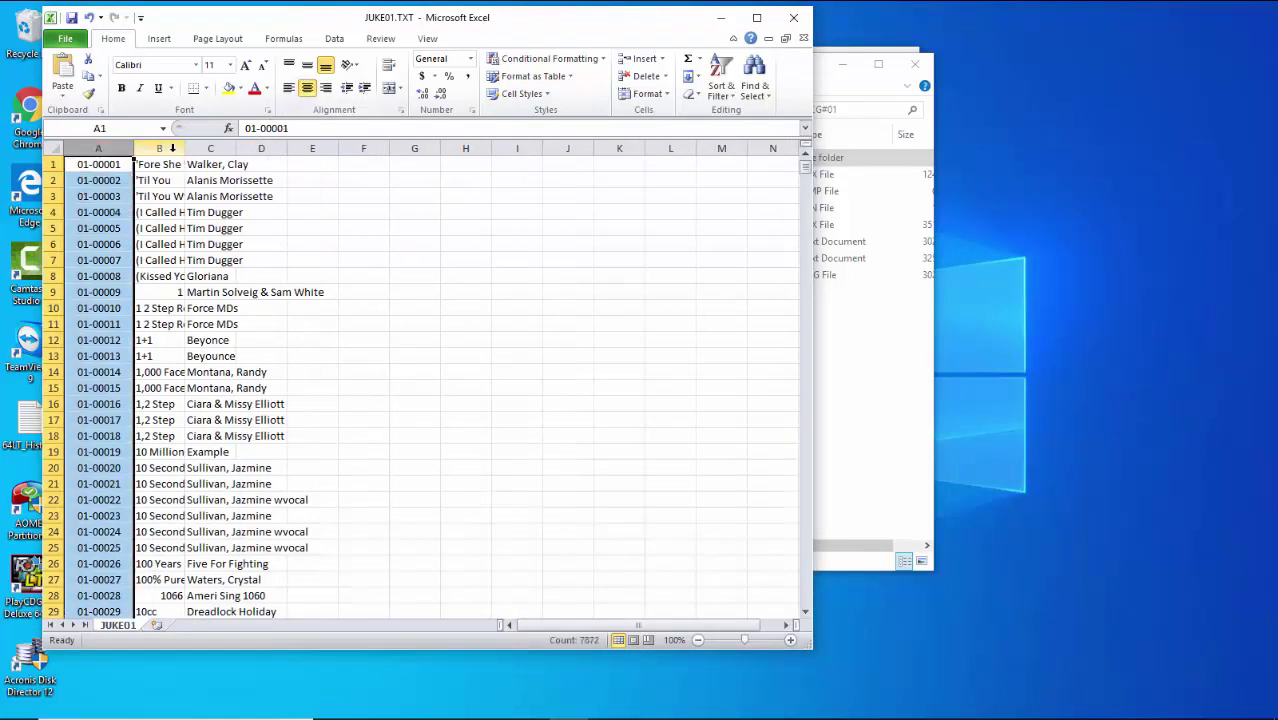
Set column B's width to 36 and column C's width to 40
{"action": "left_click", "coordinate": [165, 148]}
{"action": "right_click", "coordinate": [168, 148]}
{"action": "left_click", "coordinate": [250, 320]}
{"action": "type", "text": "36"}
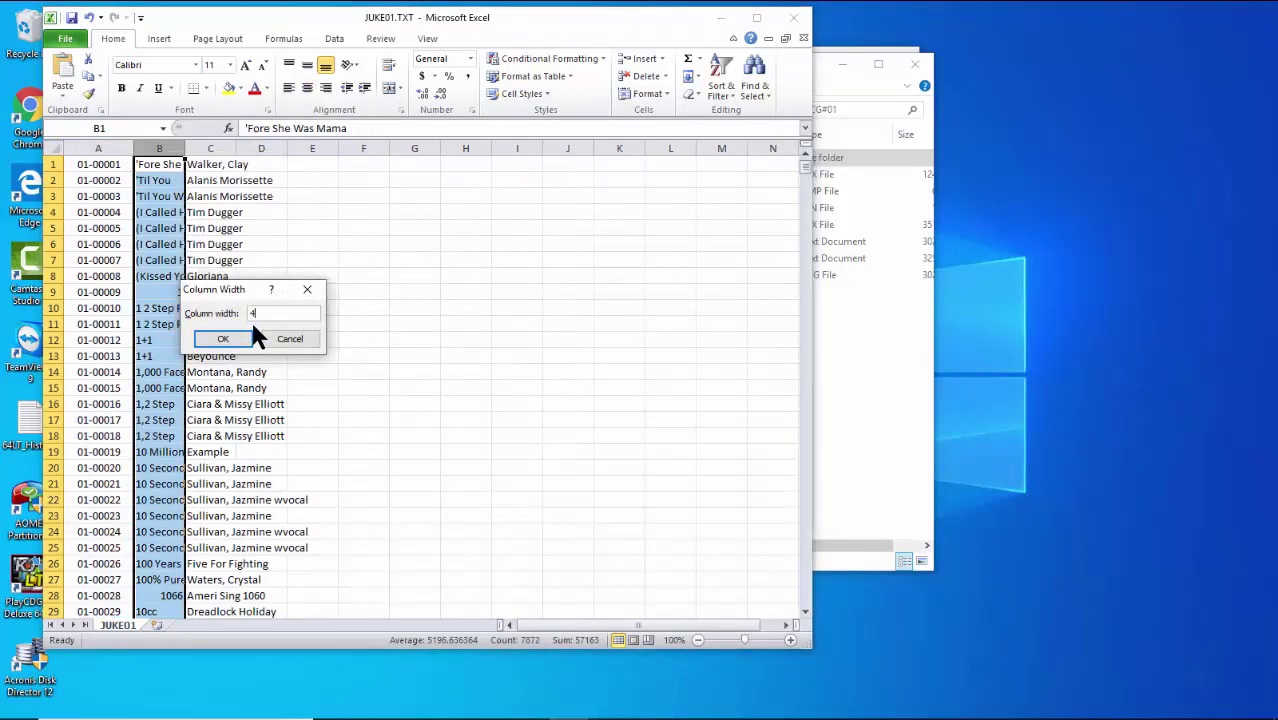
{"action": "left_click", "coordinate": [223, 338]}
{"action": "left_click", "coordinate": [425, 148]}
{"action": "right_click", "coordinate": [428, 150]}
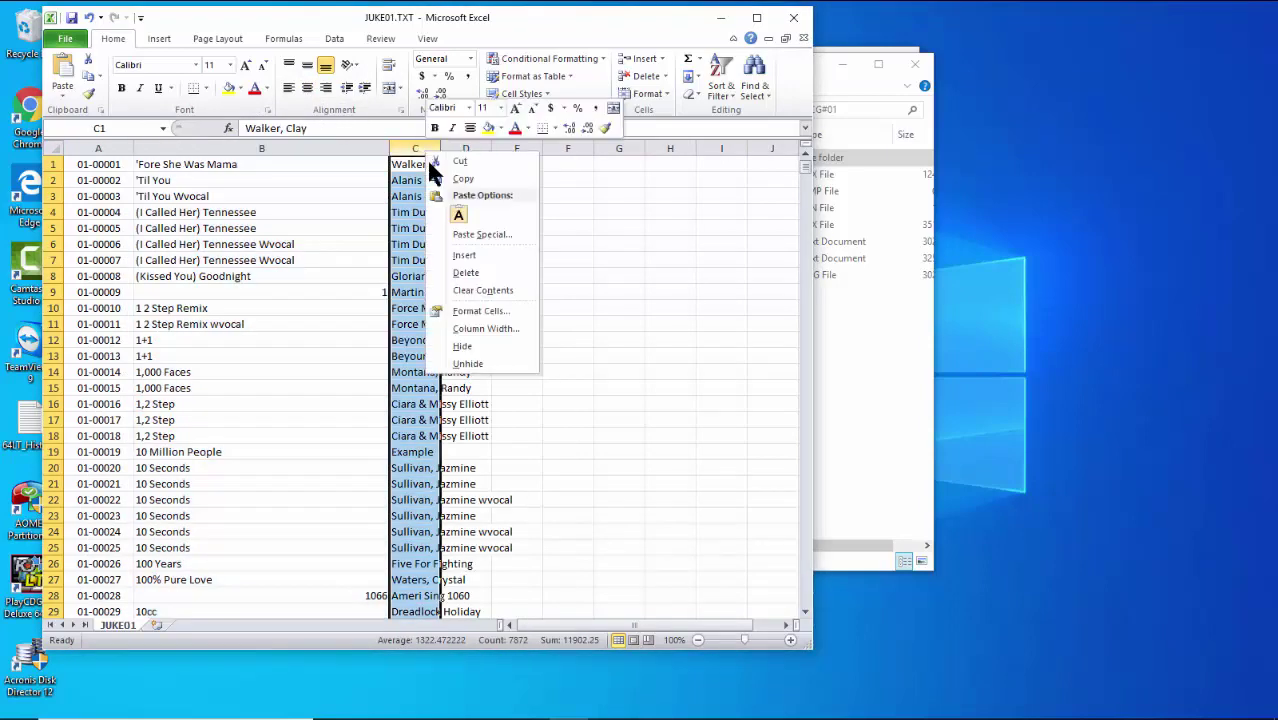
{"action": "left_click", "coordinate": [480, 328]}
{"action": "type", "text": "40"}
{"action": "left_click", "coordinate": [465, 338]}
Left-align the song titles in column B, scroll through the list, then open the File page
{"action": "left_click", "coordinate": [245, 148]}
{"action": "left_click", "coordinate": [288, 87]}
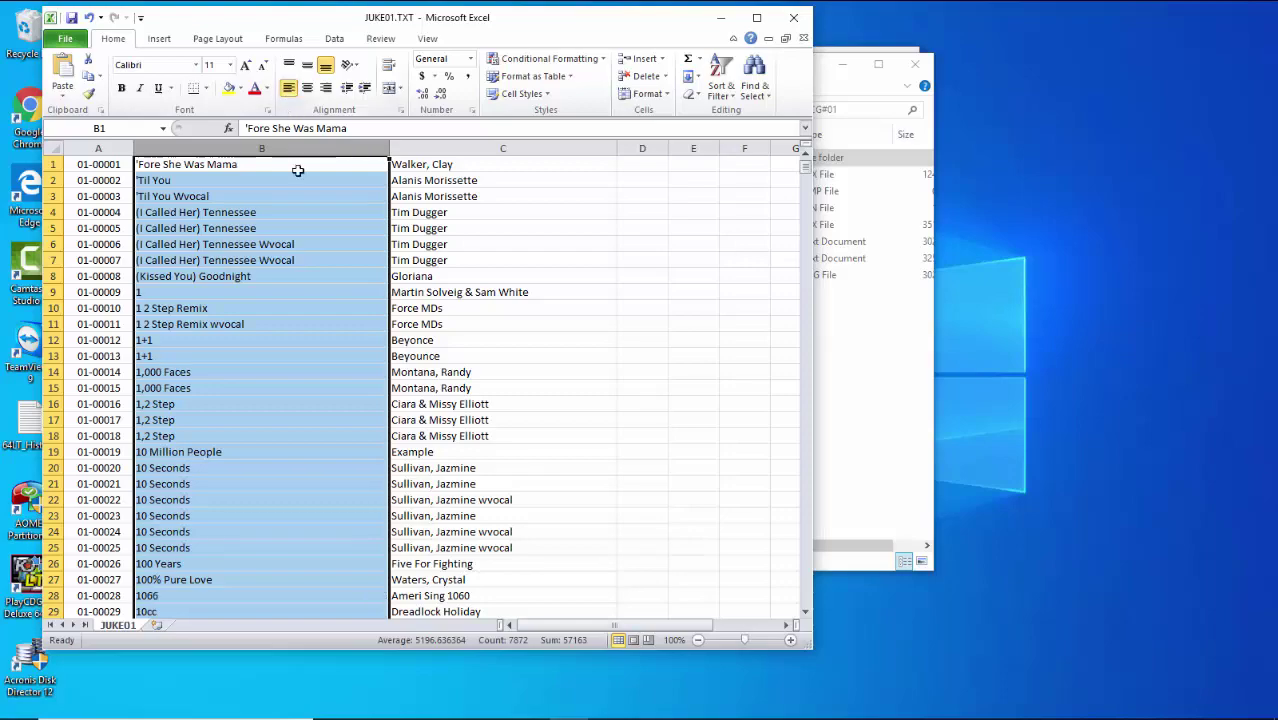
{"action": "scroll", "coordinate": [709, 362], "scroll_direction": "down", "scroll_amount": 15}
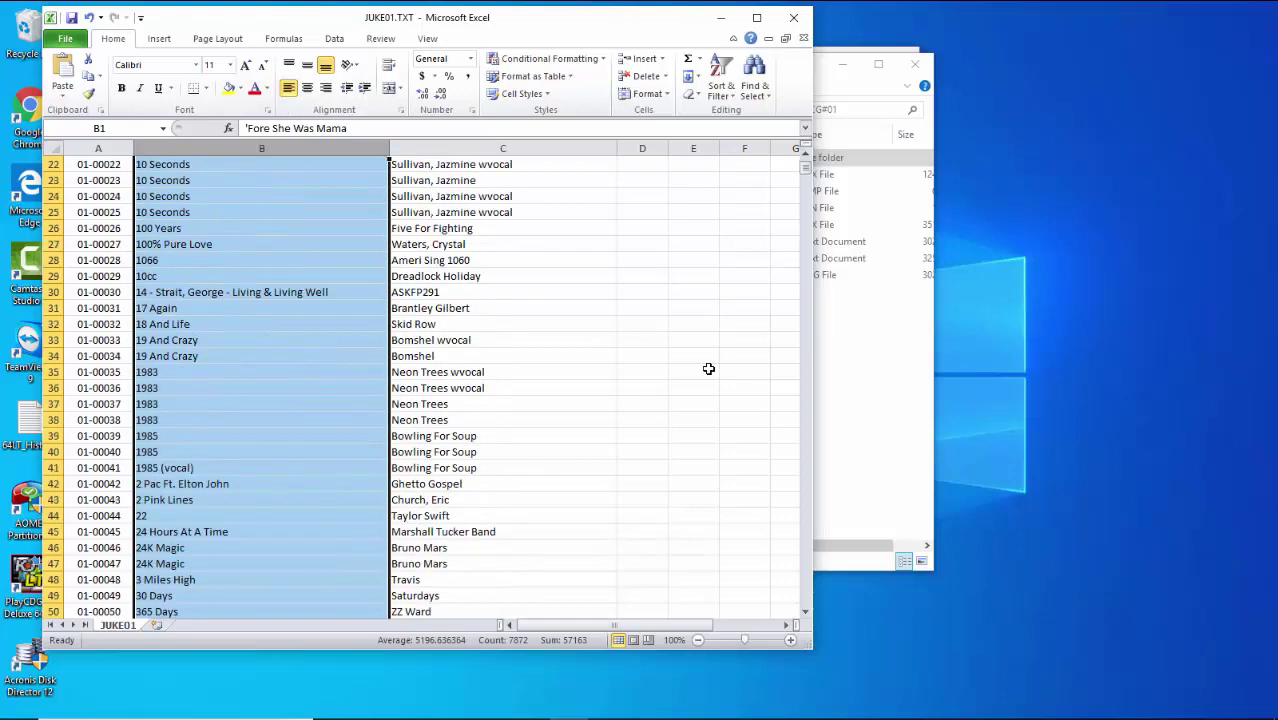
{"action": "left_click_drag", "start_coordinate": [804, 168], "coordinate": [806, 616]}
{"action": "left_click", "coordinate": [78, 42]}
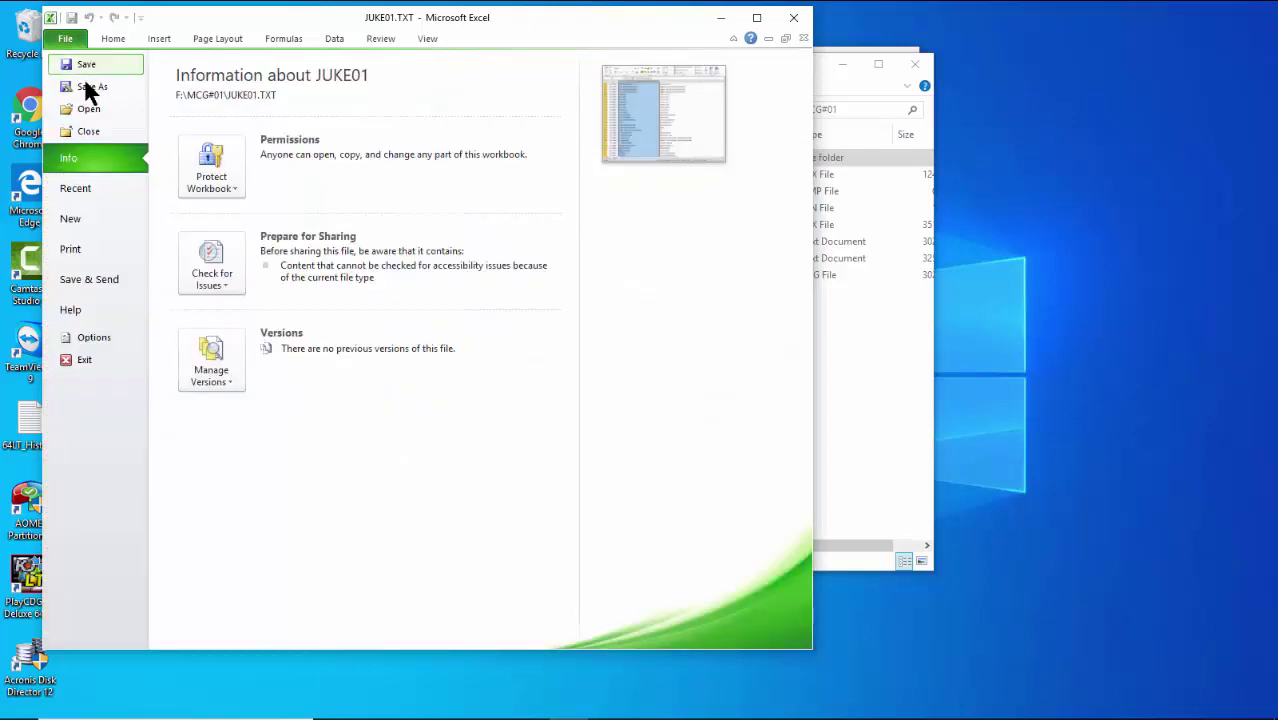